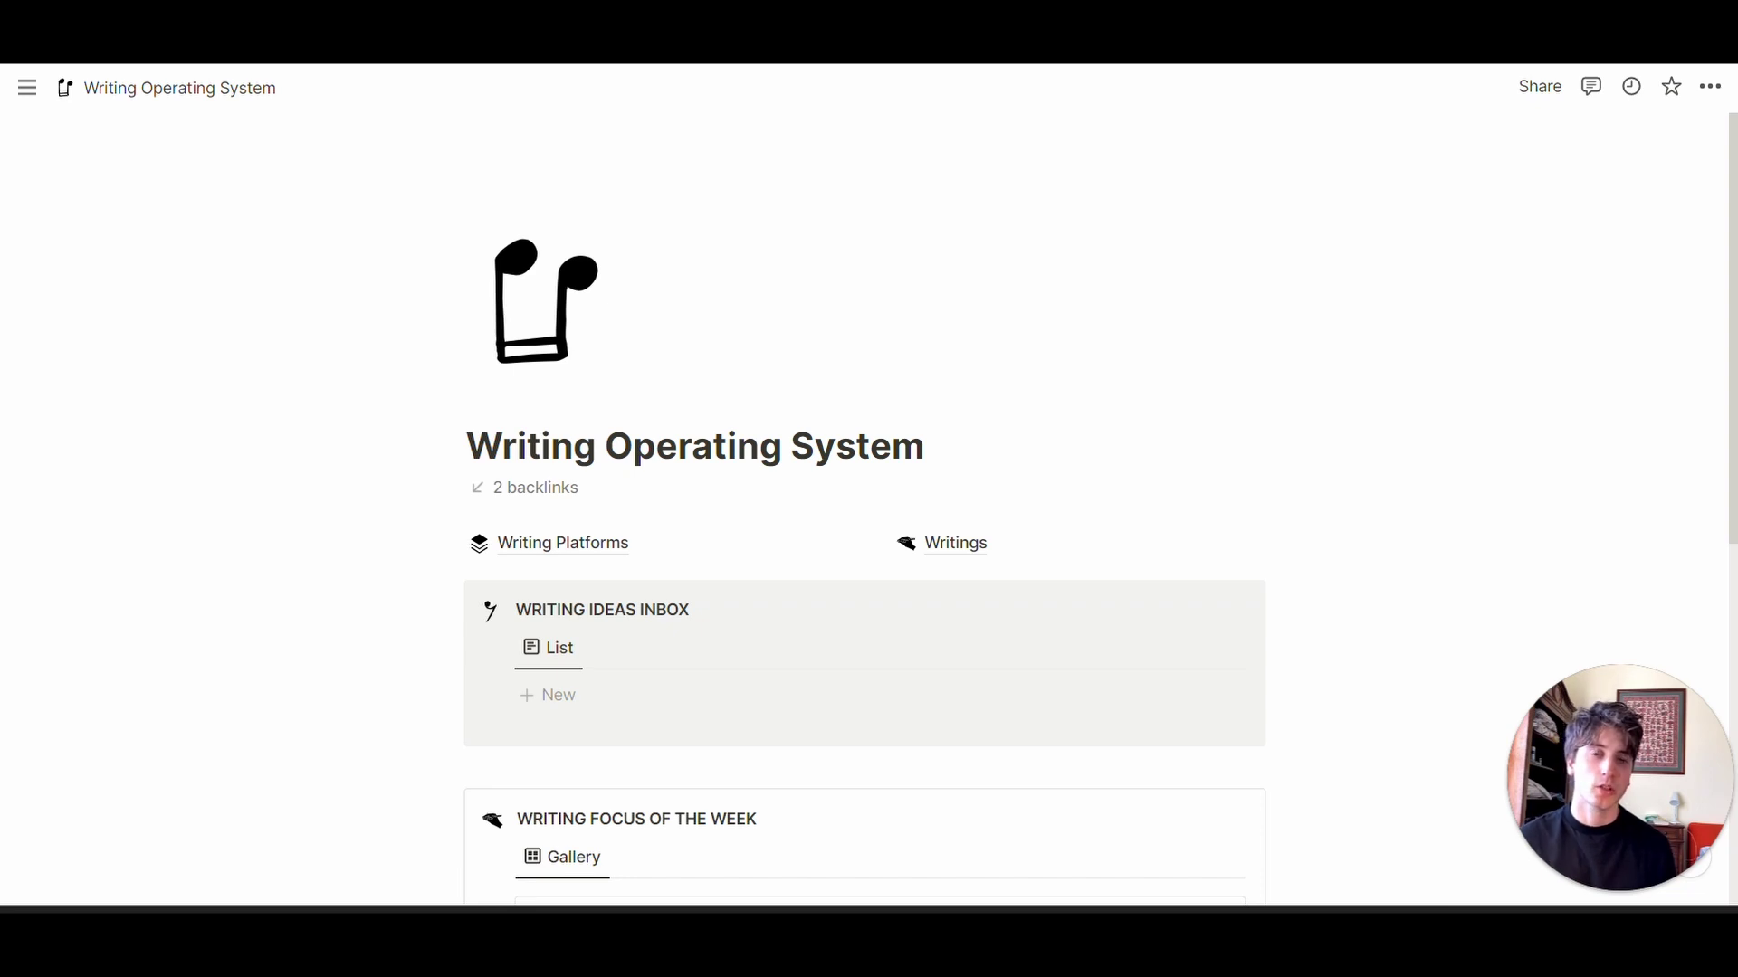
# Place the caret in the page title and scroll through the Writing Operating System page.
pyautogui.click(924, 446)
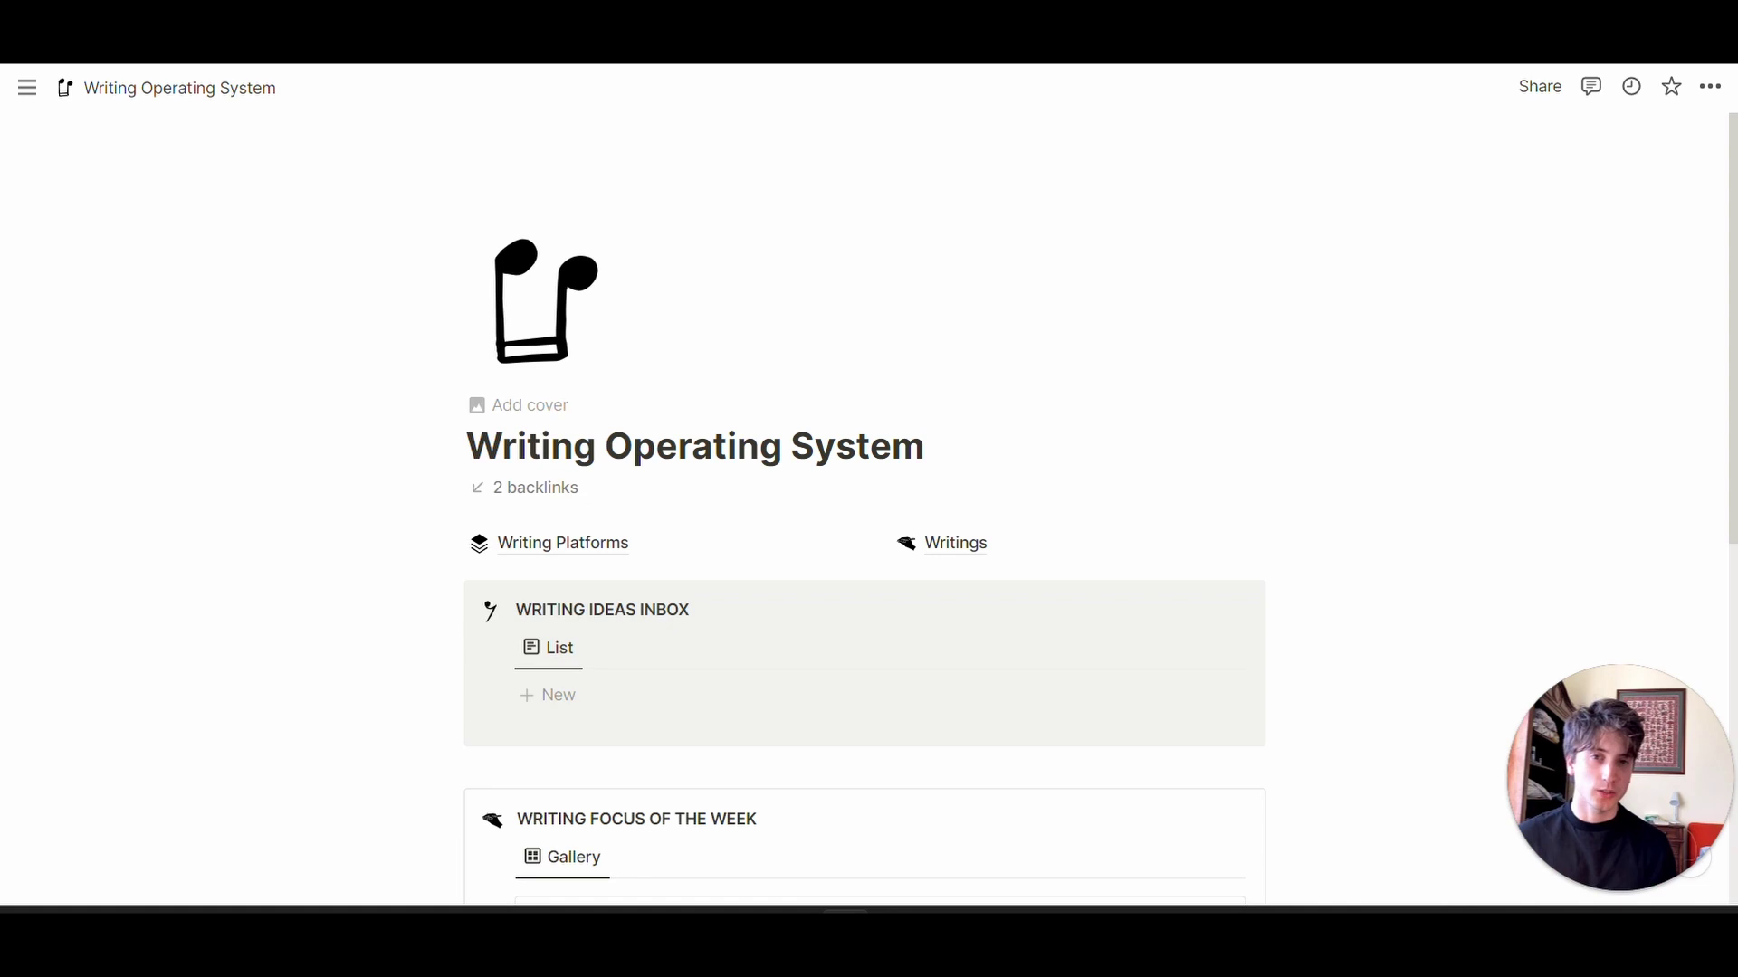
pyautogui.scroll(-2, 869, 507)
pyautogui.scroll(-1, 868, 435)
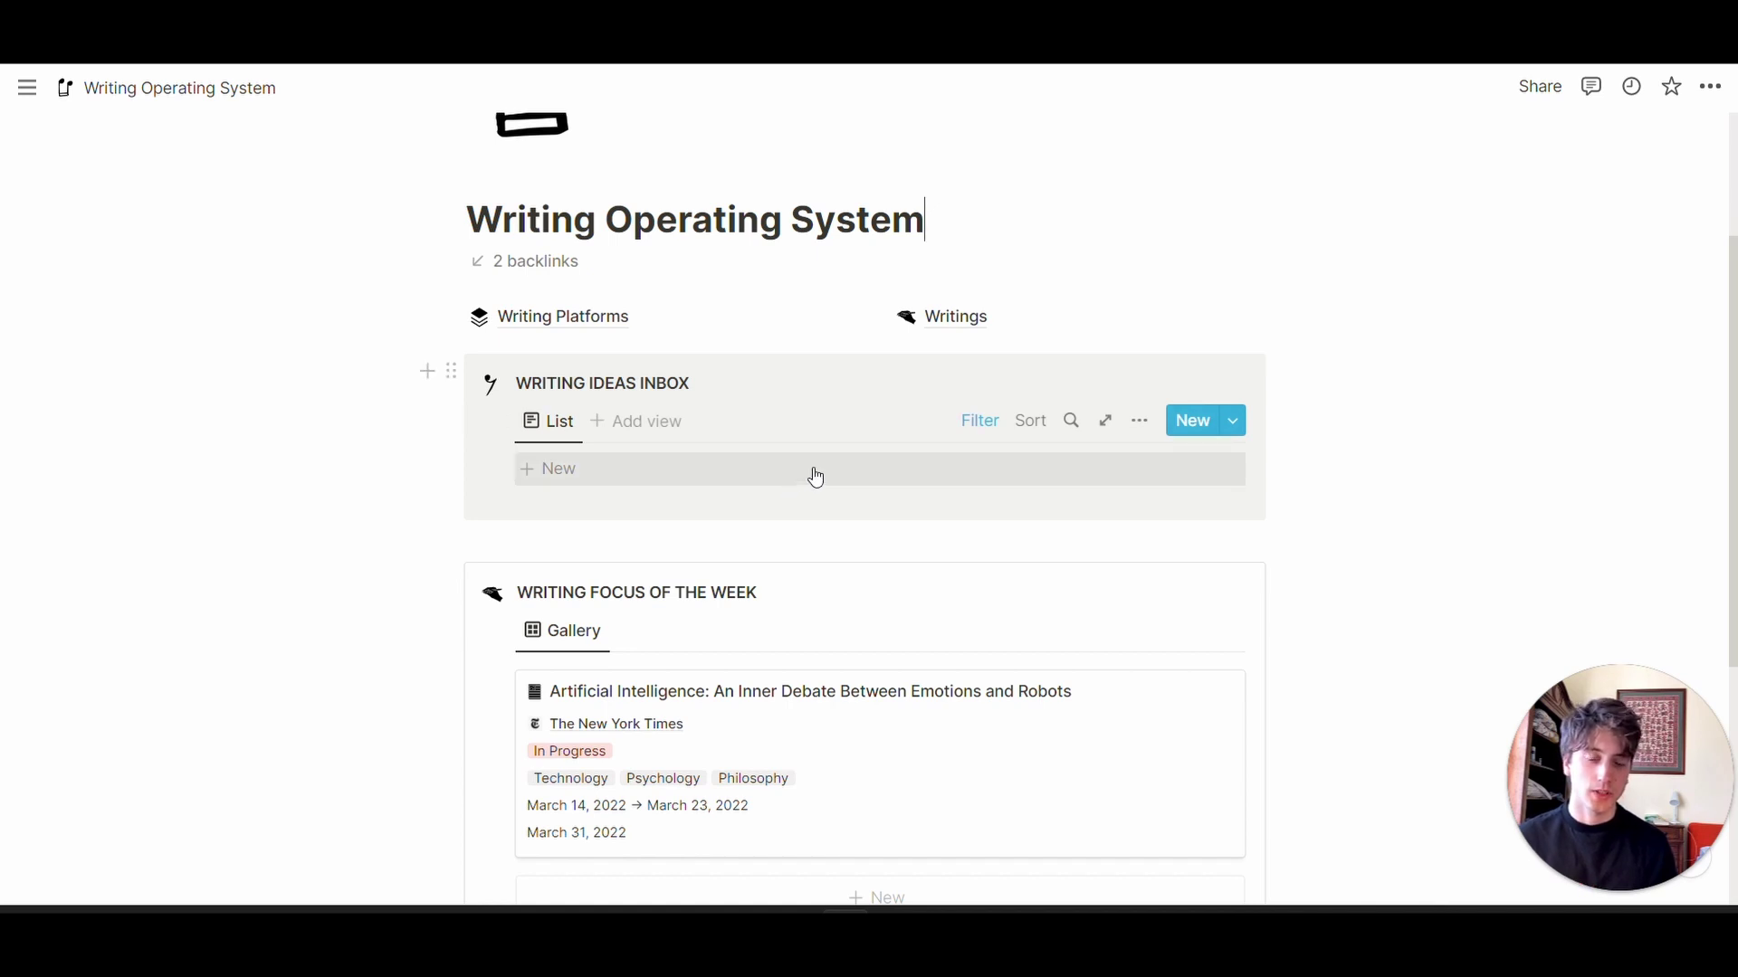
pyautogui.scroll(-3, 865, 507)
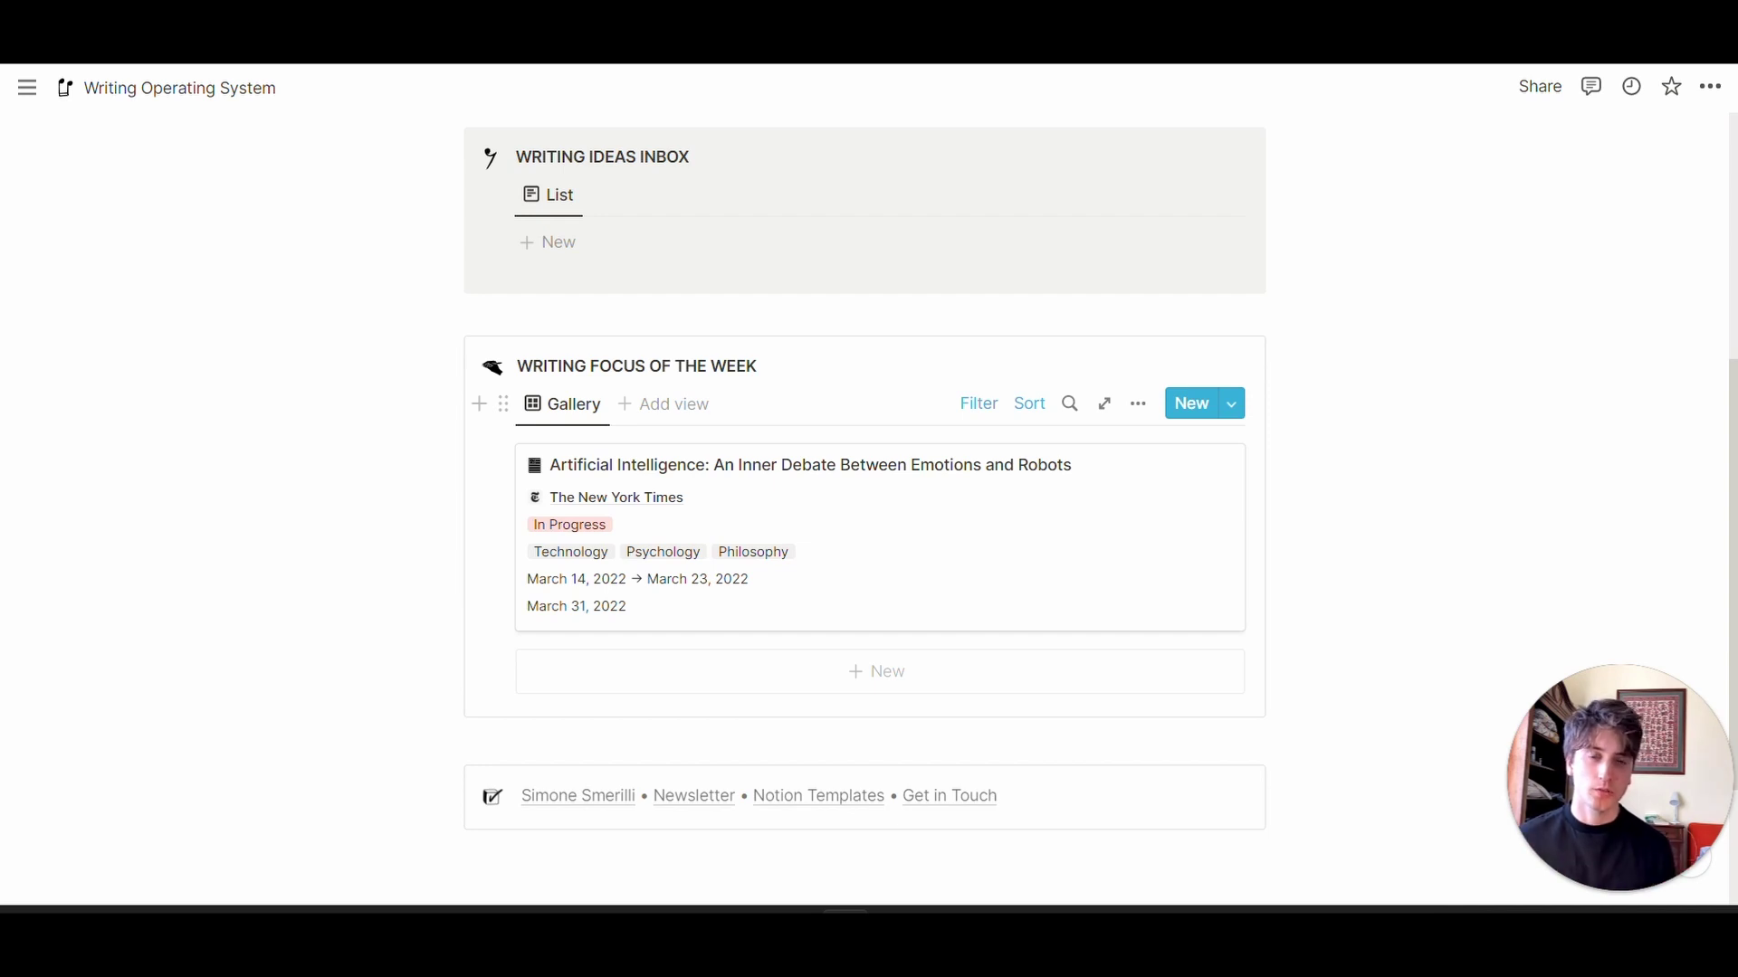
pyautogui.scroll(5, 636, 377)
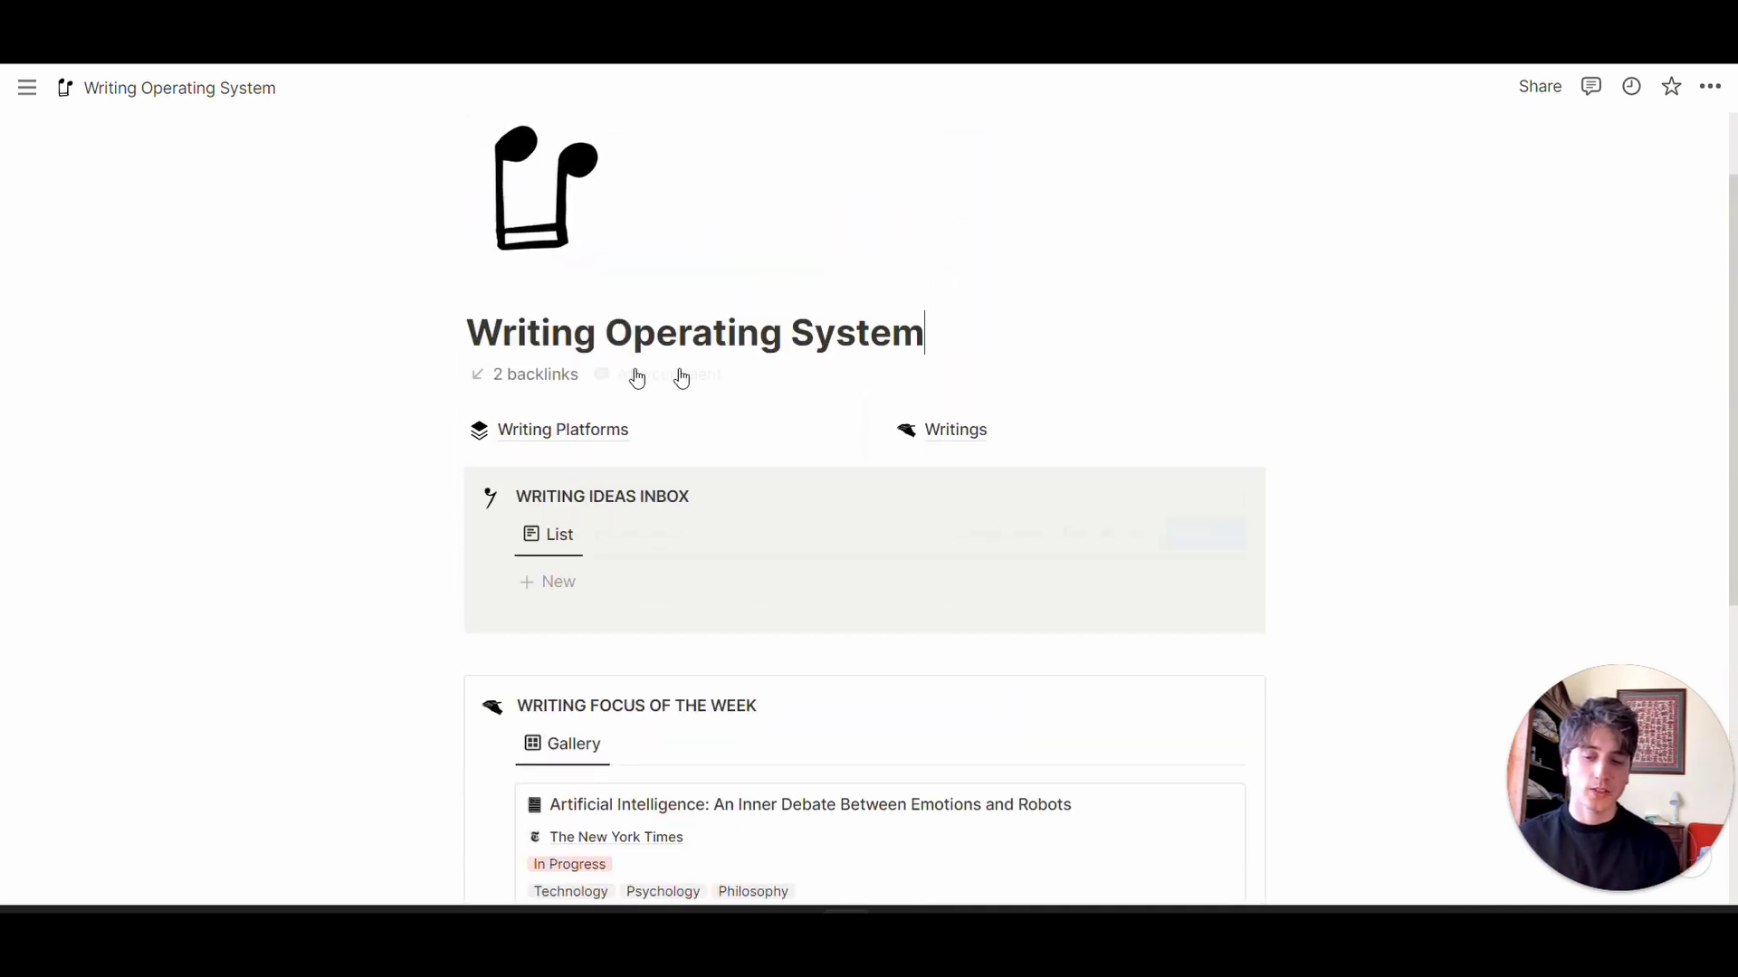
# Open Writing Platforms, view the platforms as a table, then return to the gallery.
pyautogui.click(616, 436)
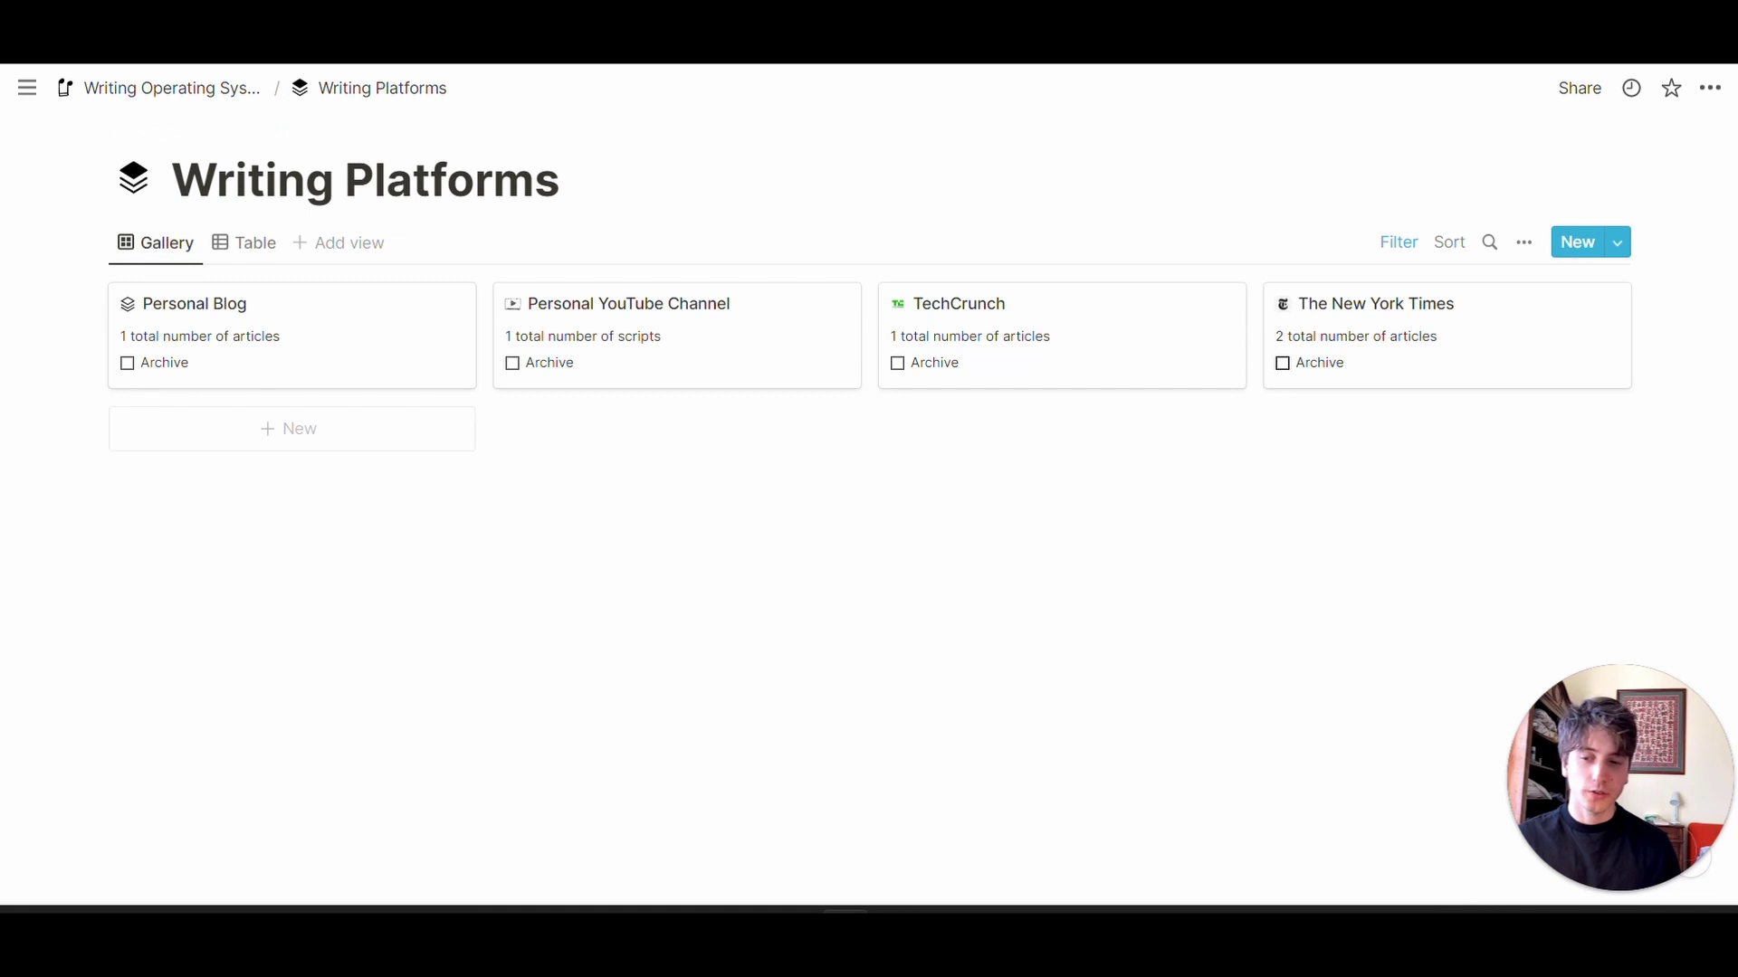
pyautogui.click(256, 246)
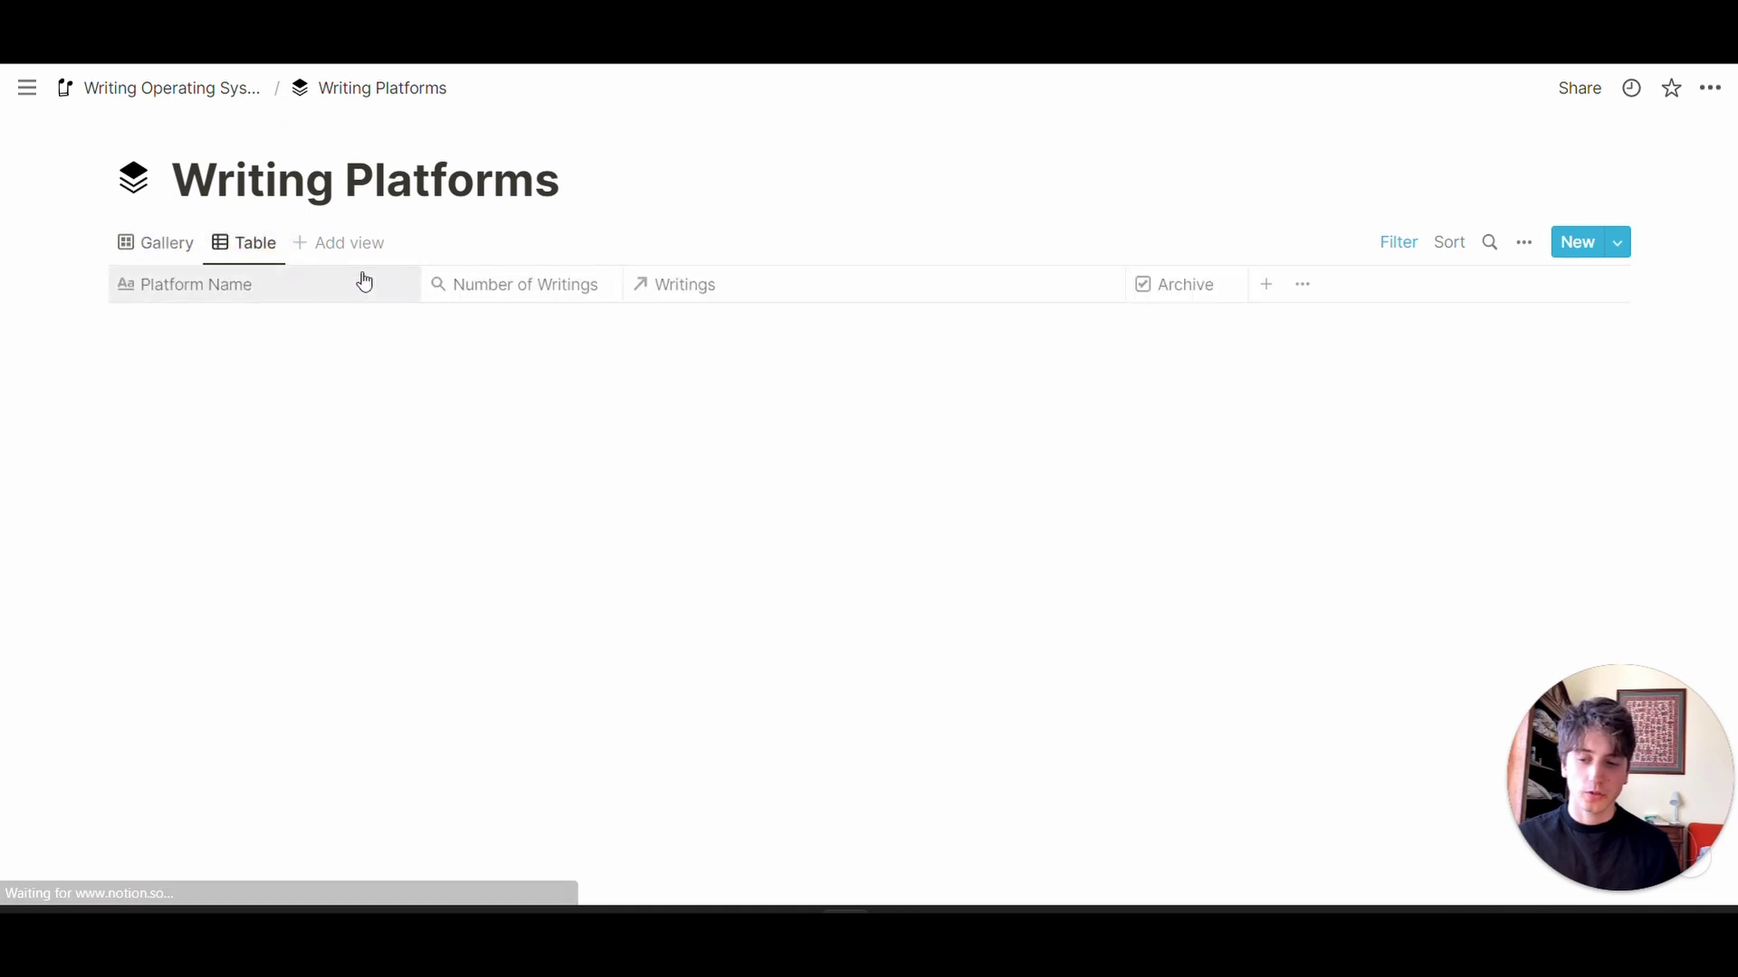
pyautogui.click(144, 237)
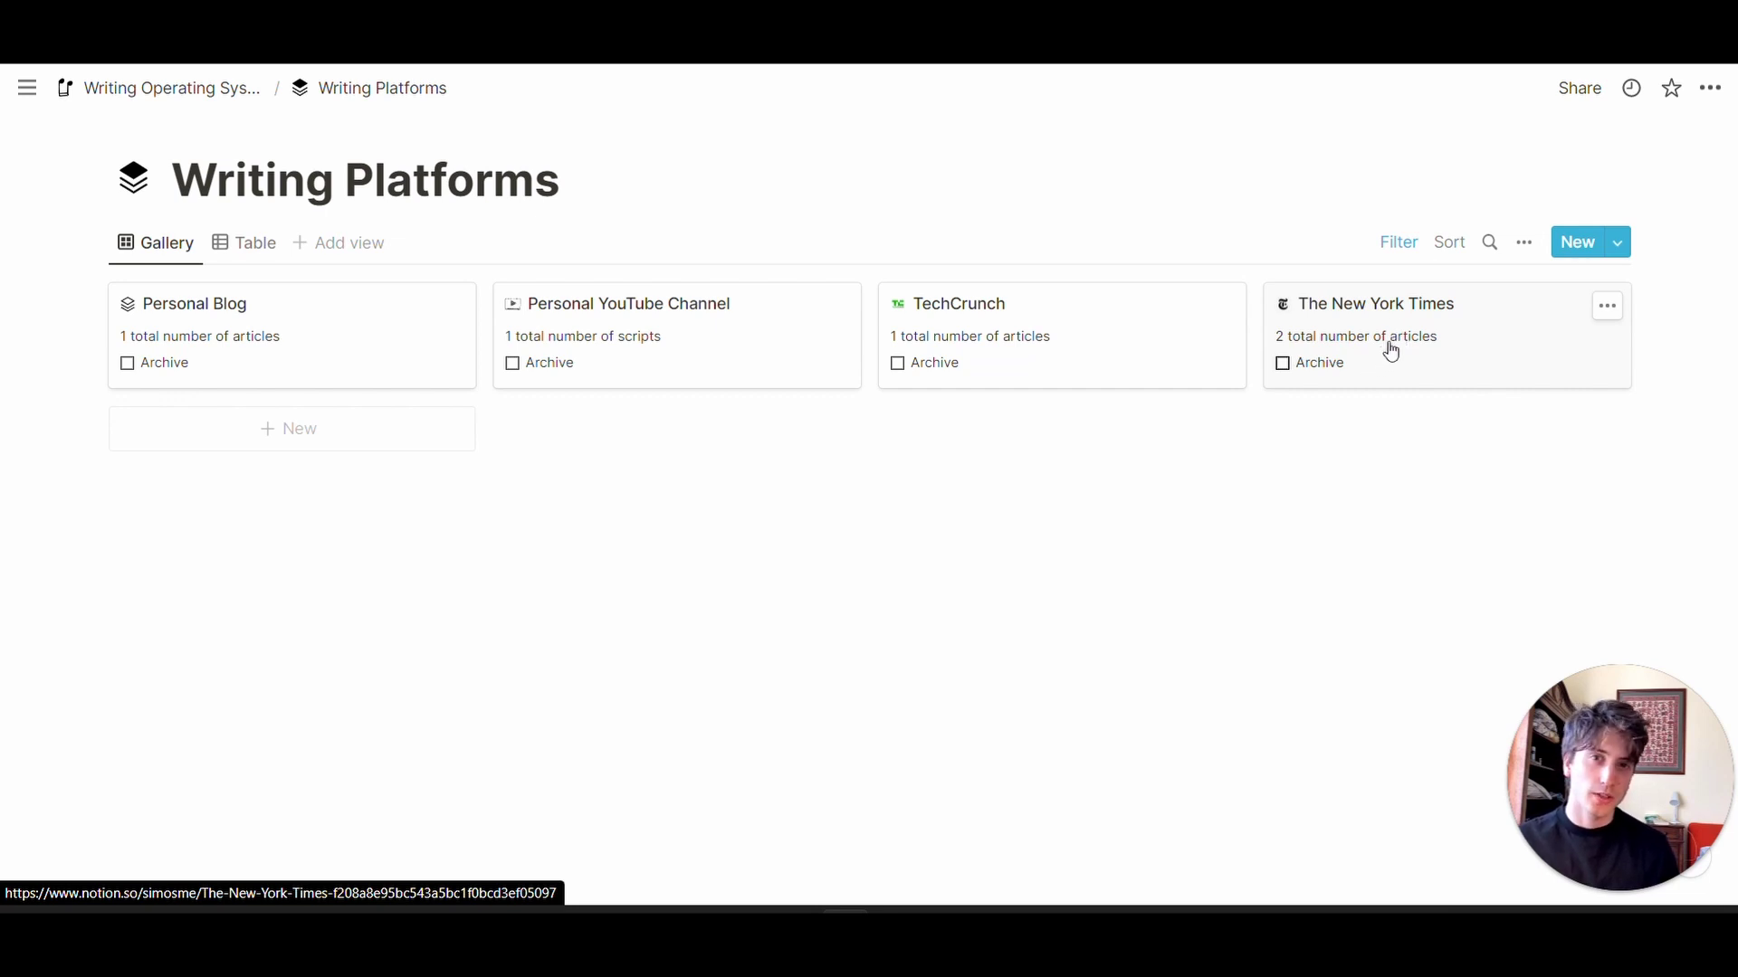
# Create a platform from the New Platform Dashboard template and open it as a full page.
pyautogui.click(1617, 244)
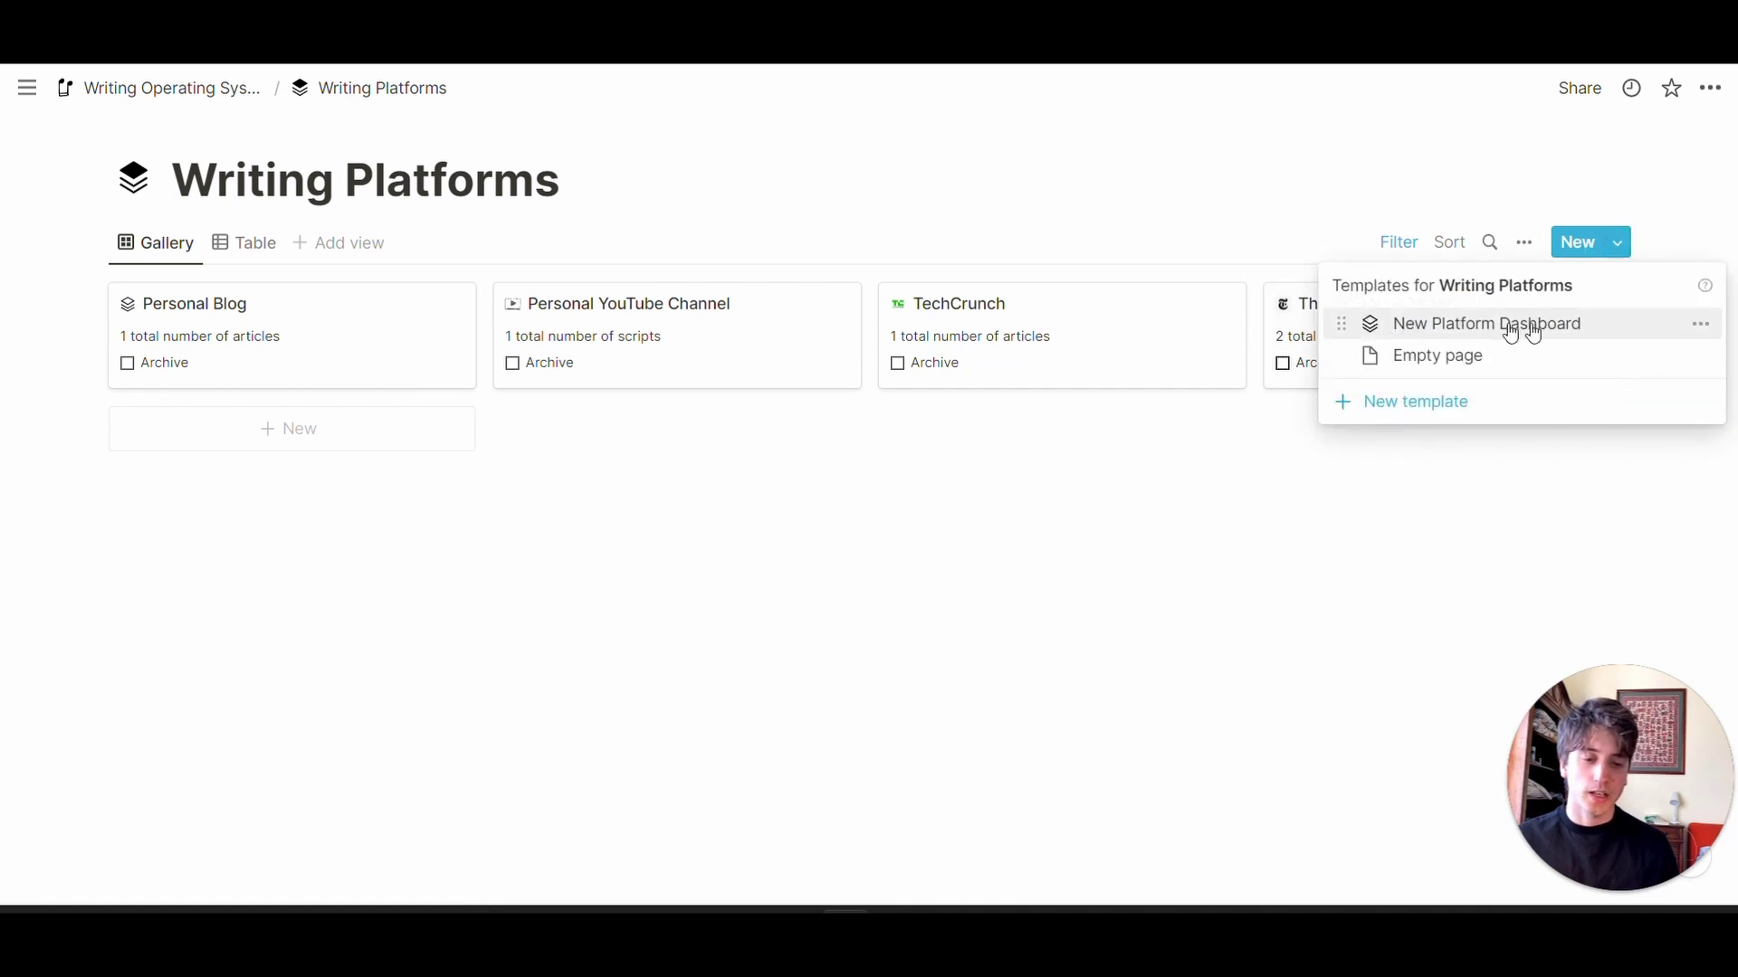
pyautogui.click(1443, 325)
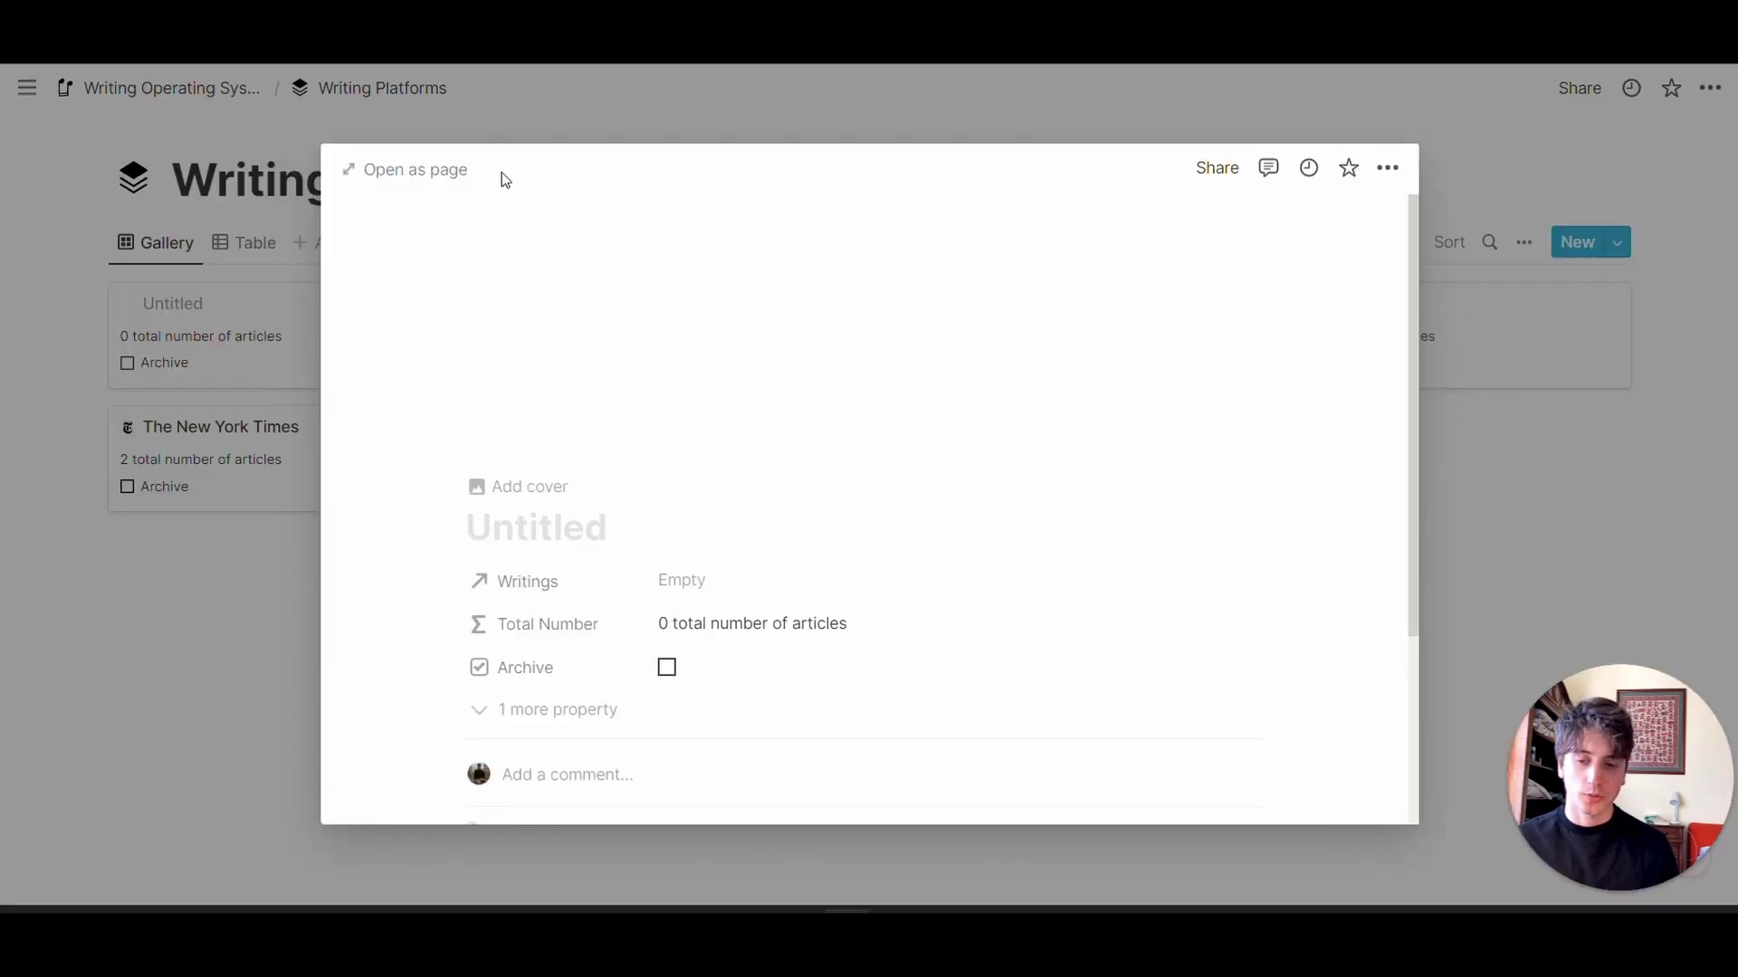
pyautogui.click(415, 169)
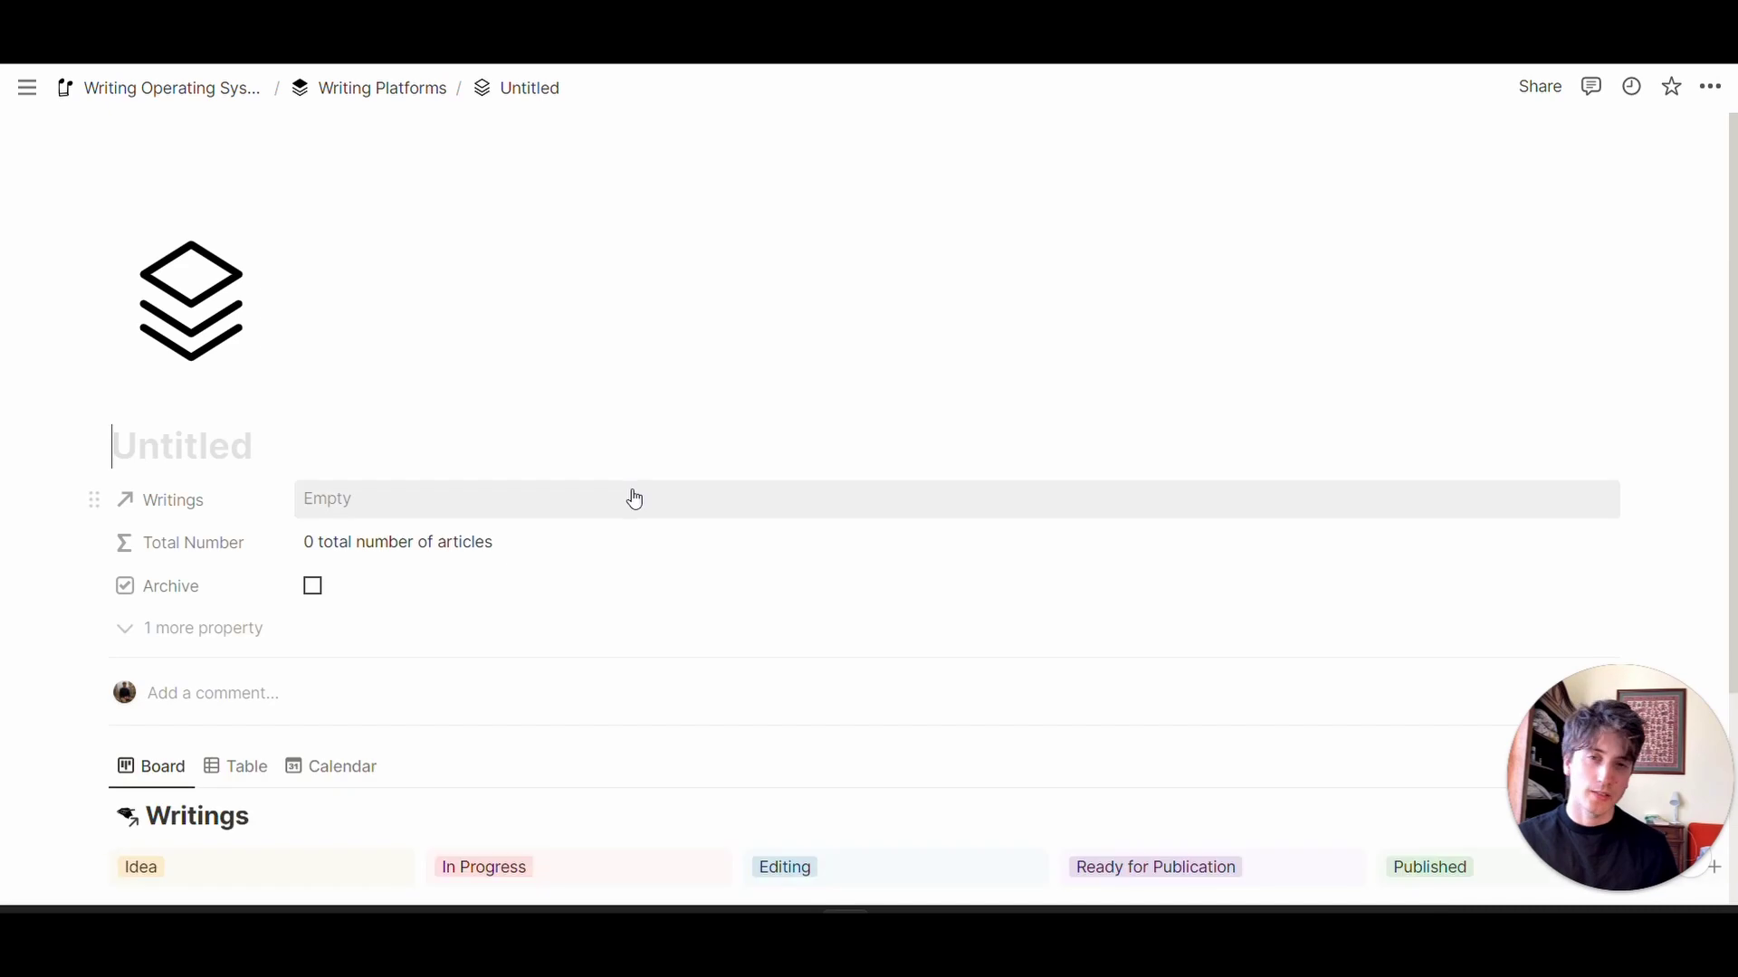
pyautogui.scroll(-3, 704, 522)
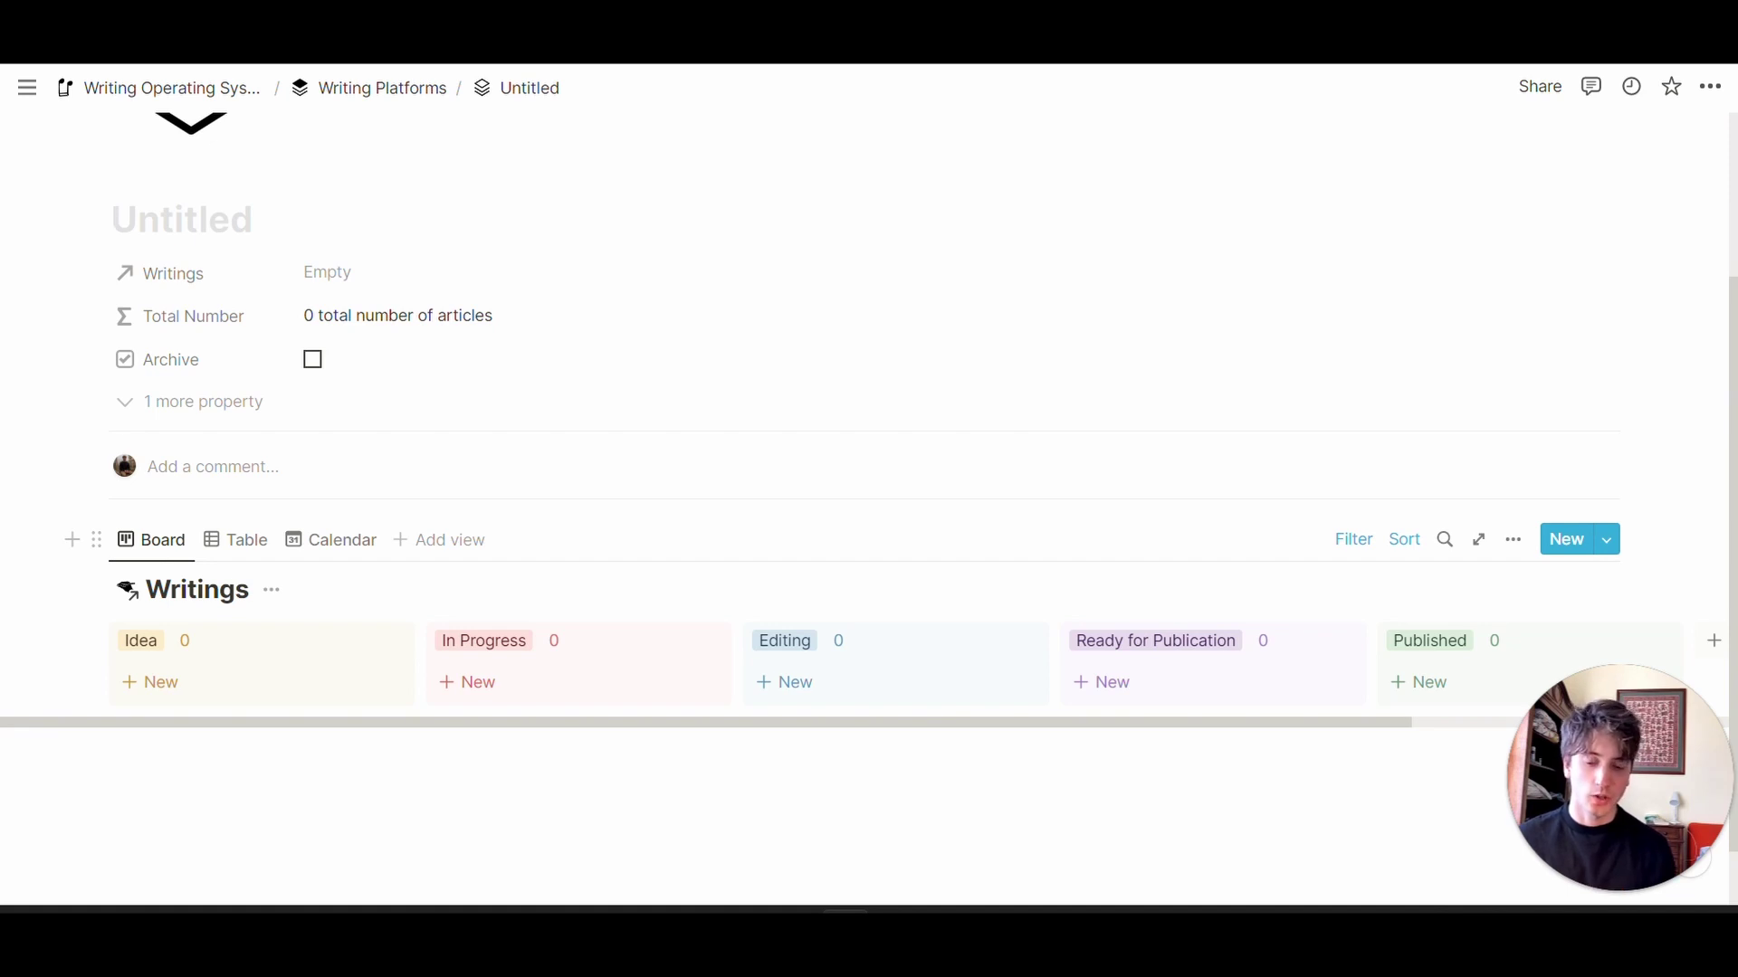
pyautogui.scroll(-1, 869, 502)
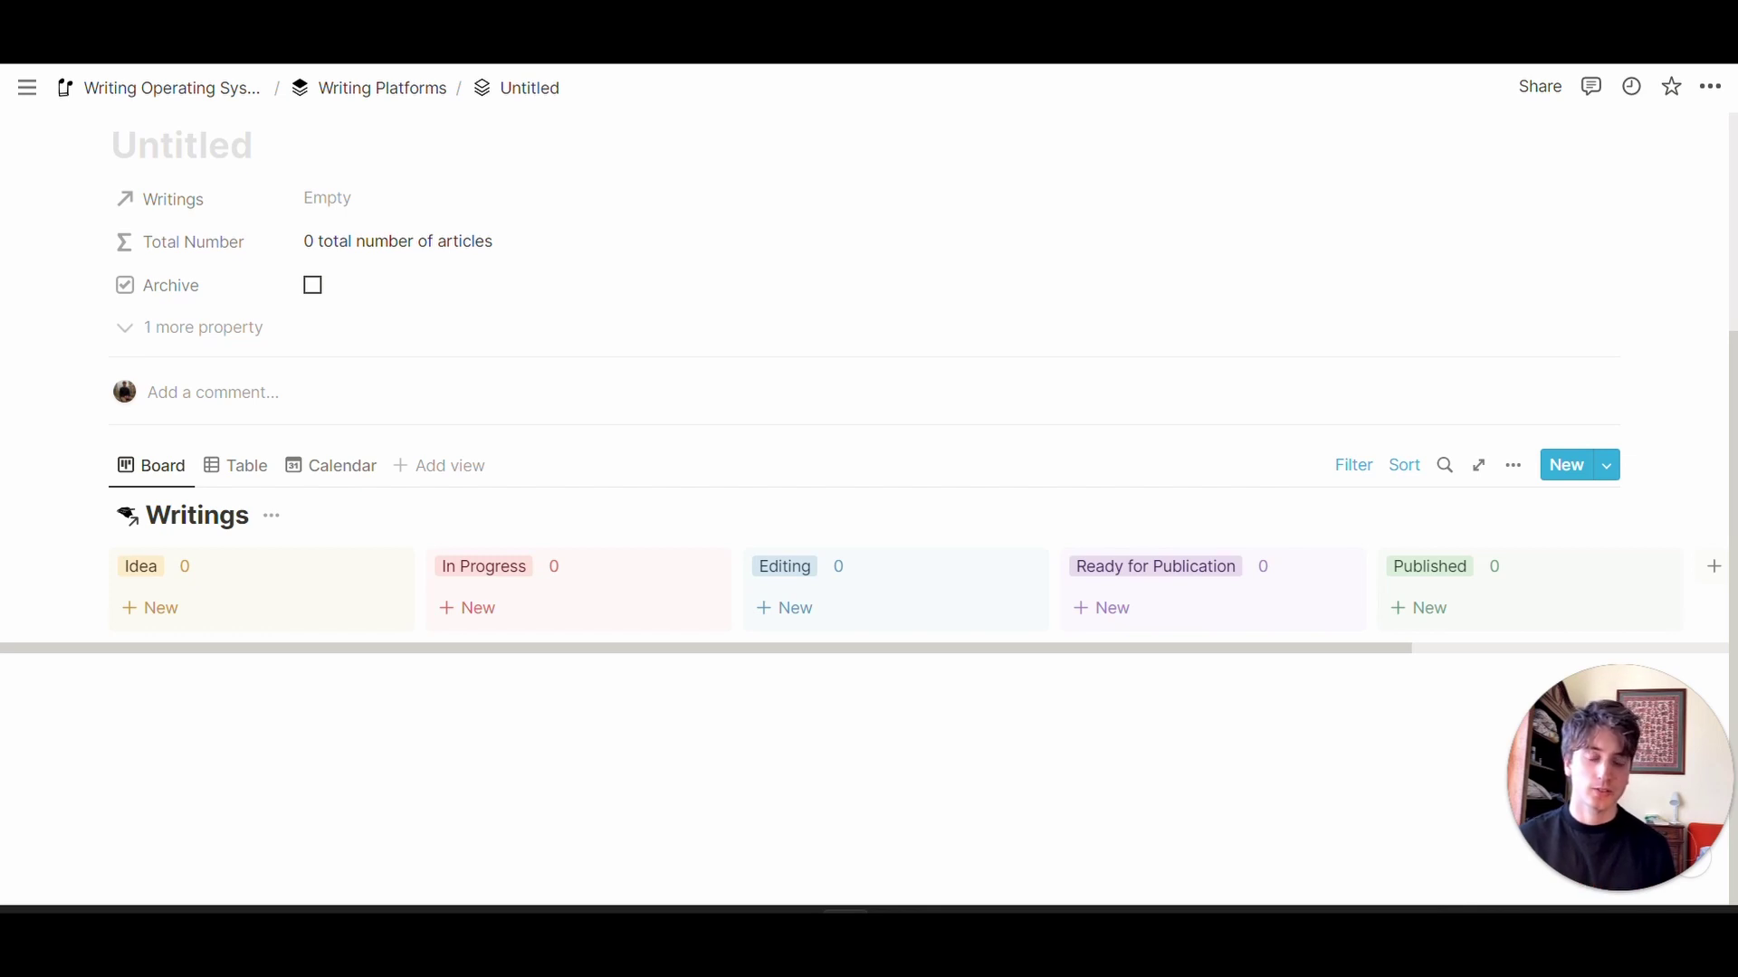
# Name the new platform 'CNBC', then go back to the Writing Operating System page.
pyautogui.click(241, 260)
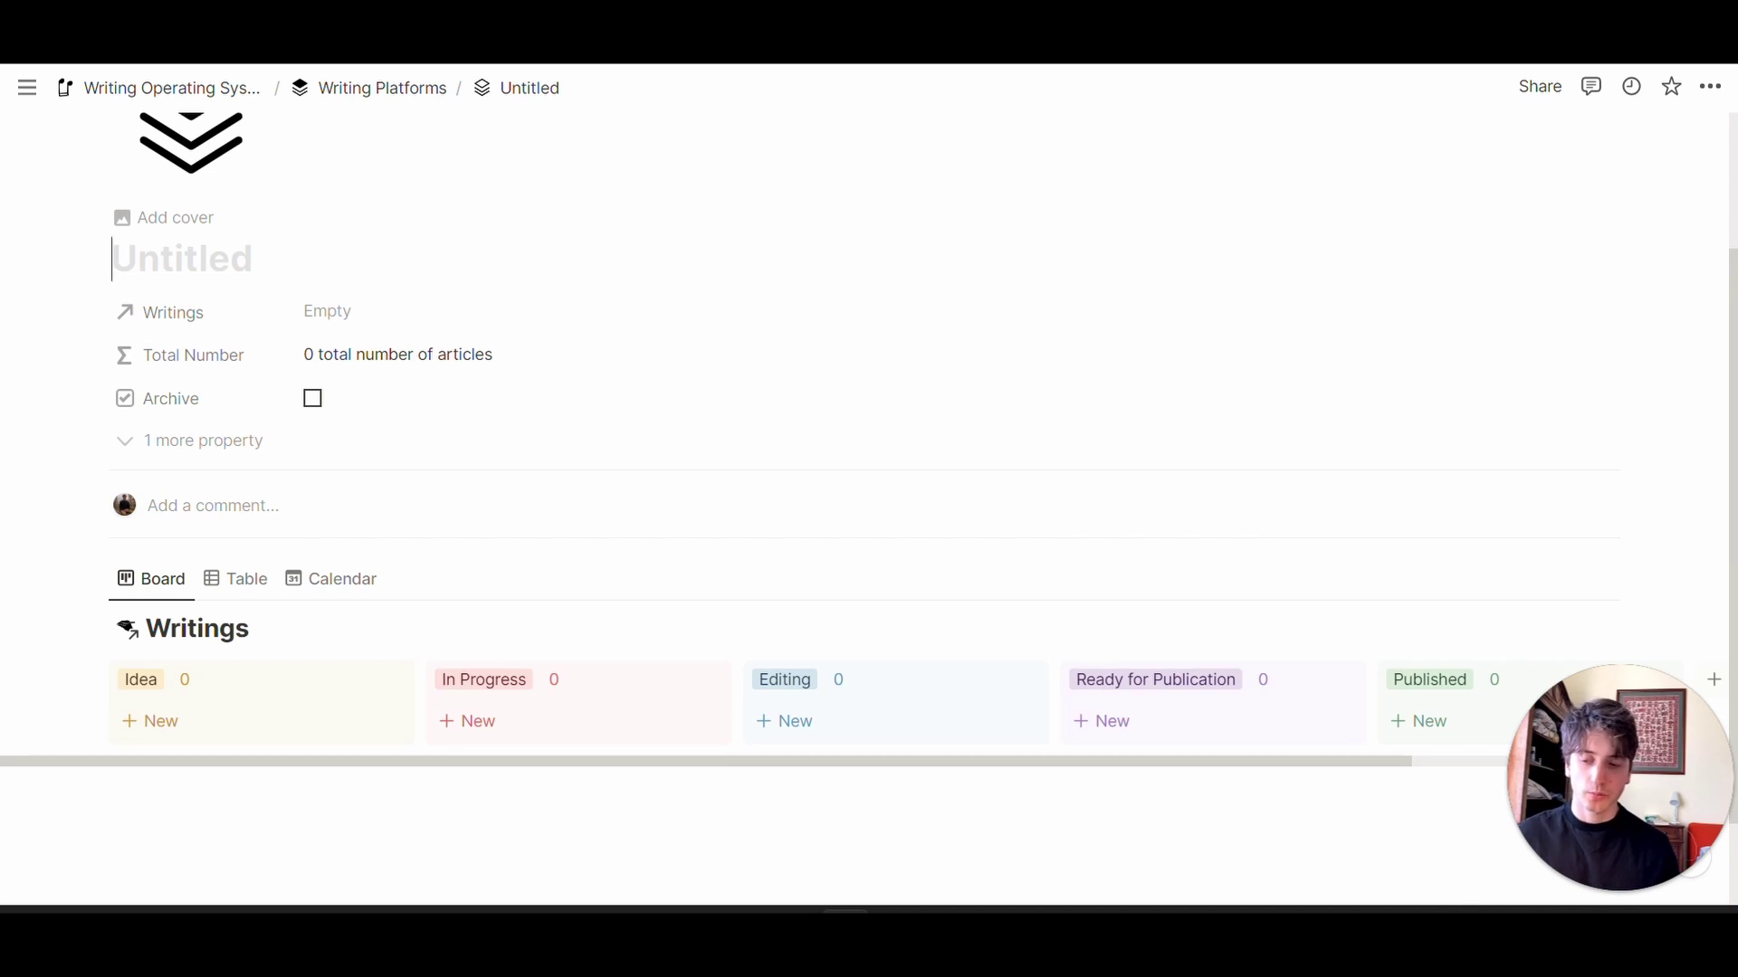
pyautogui.write('CNBC')
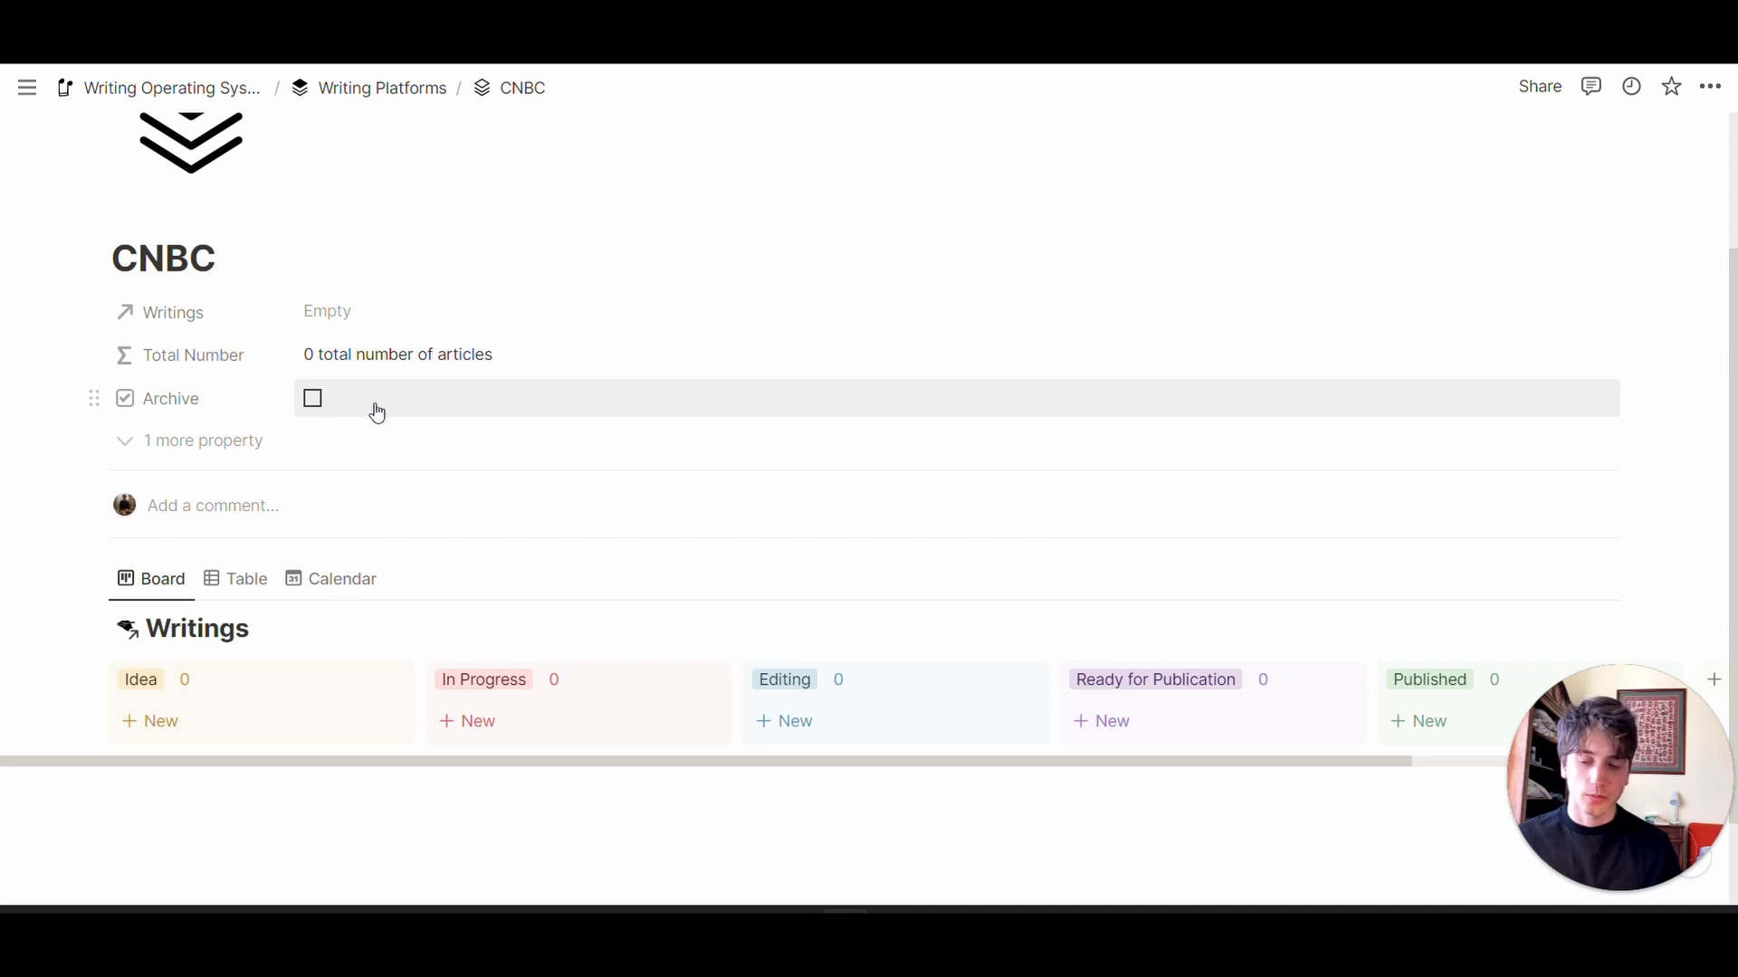
pyautogui.click(389, 88)
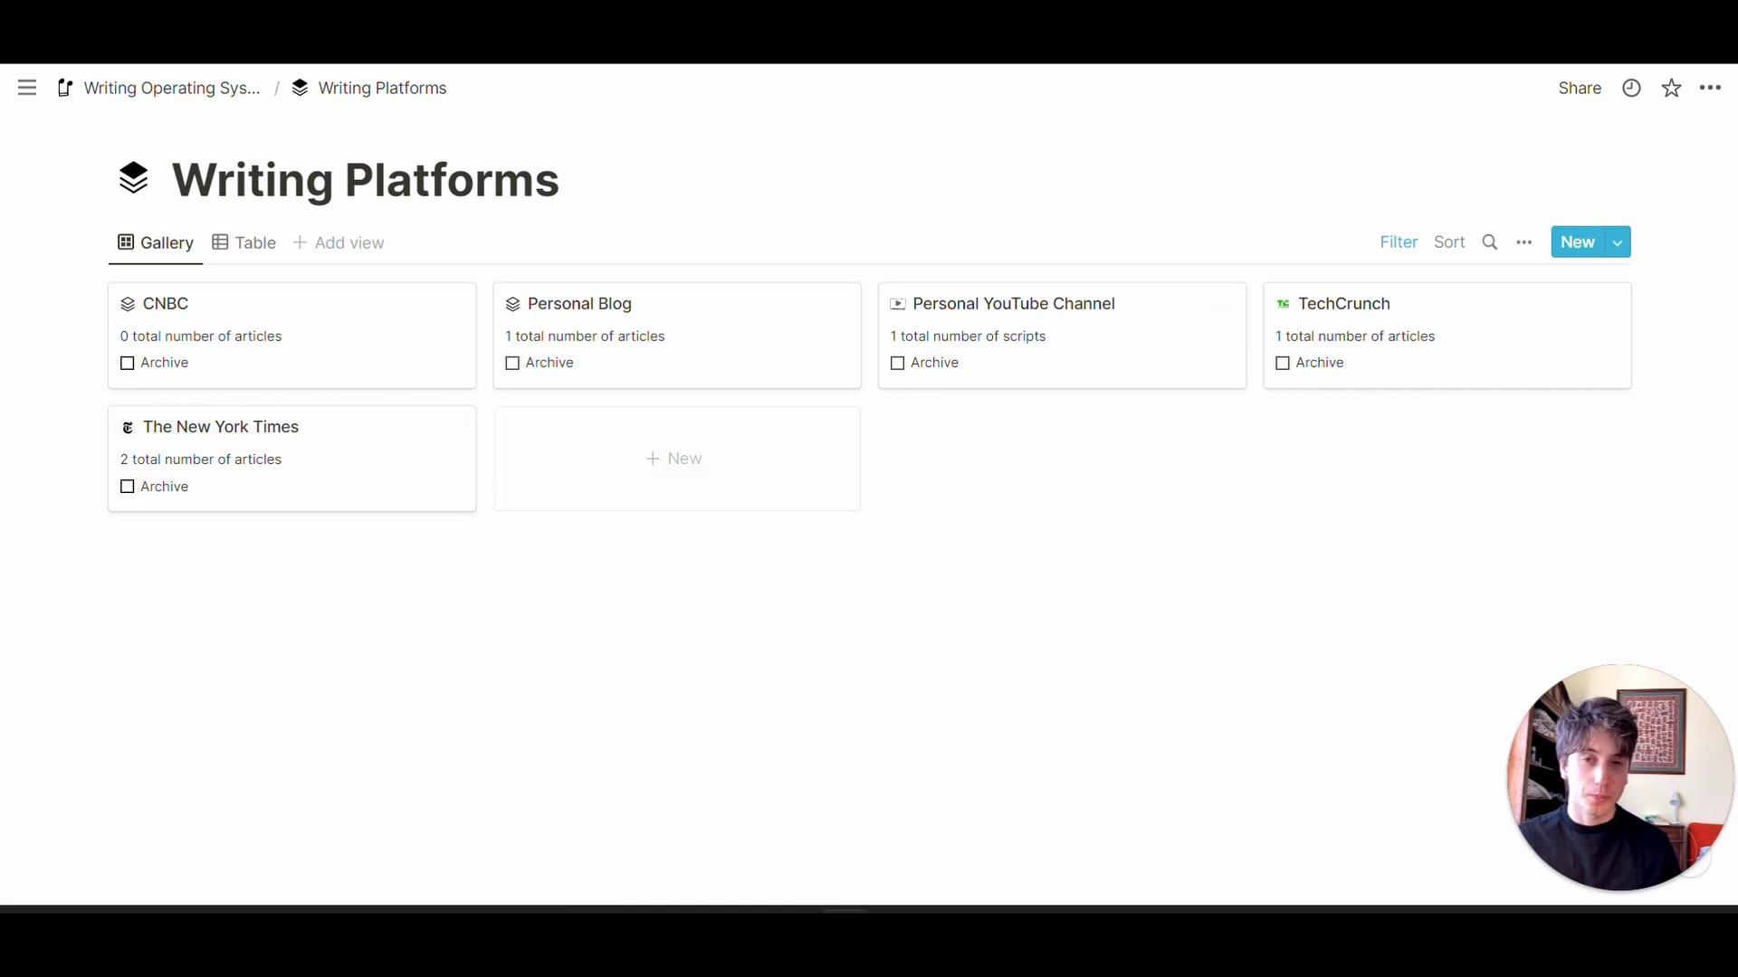
pyautogui.hotkey('ctrl', '[')
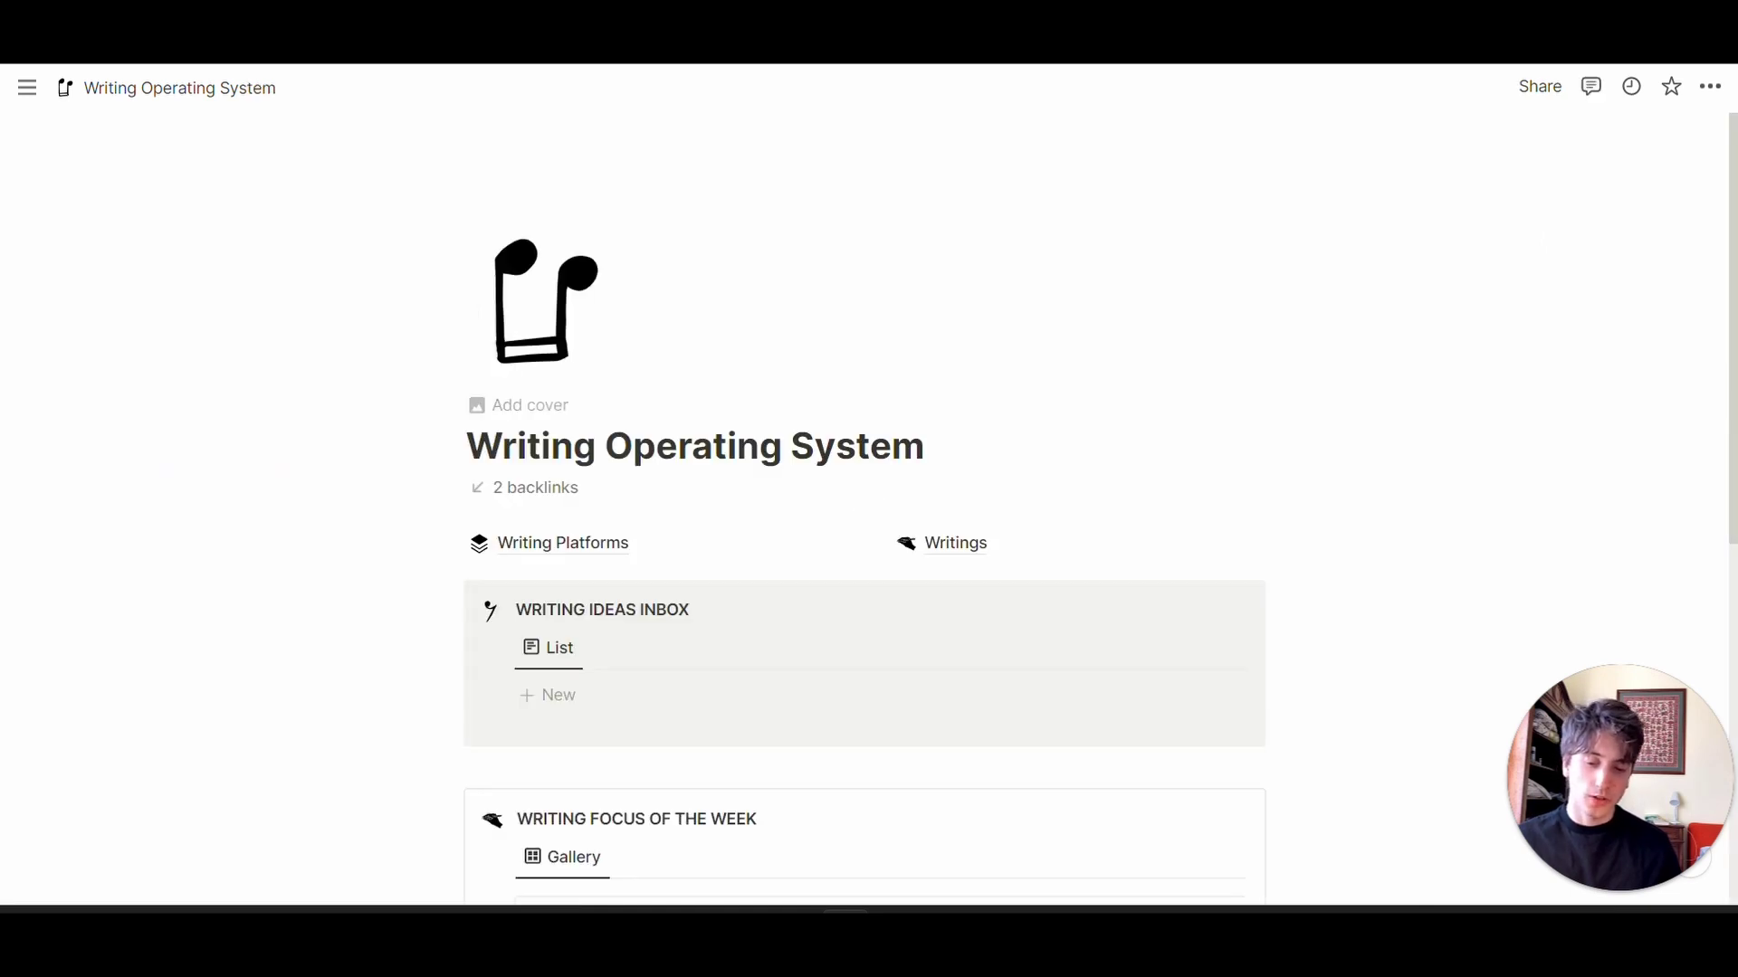
# Open Writings and view it as a table, grouped by platform, then as the Publication Calendar.
pyautogui.click(980, 548)
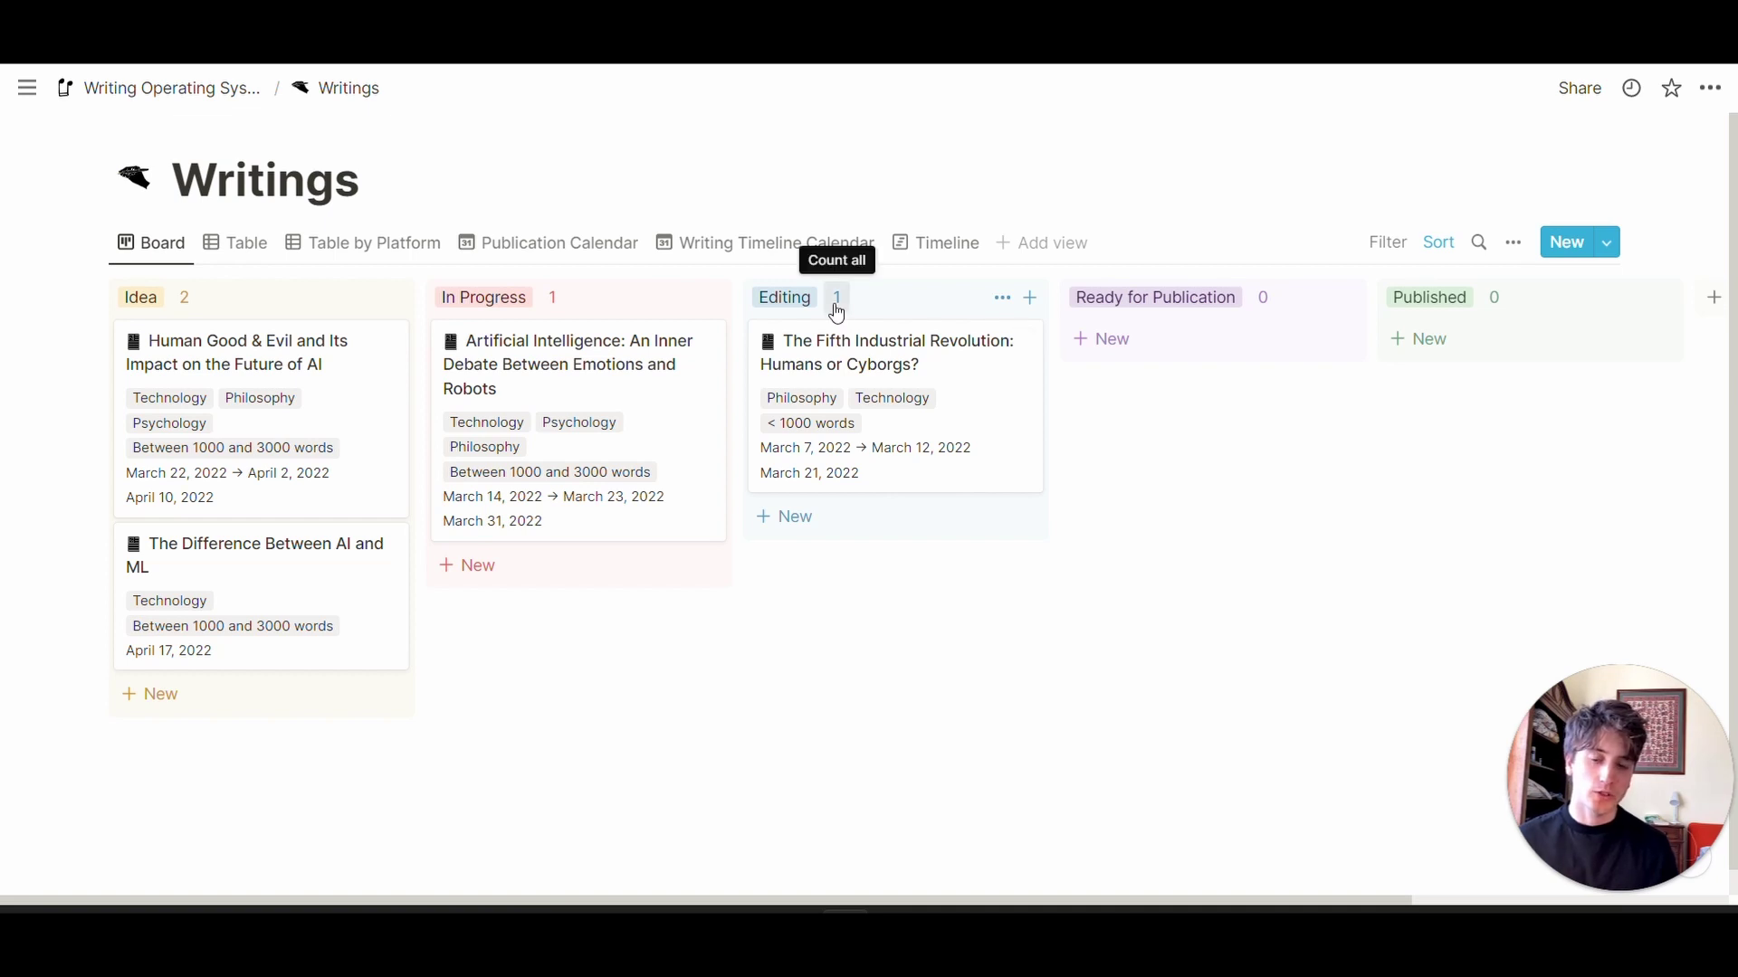
pyautogui.click(253, 252)
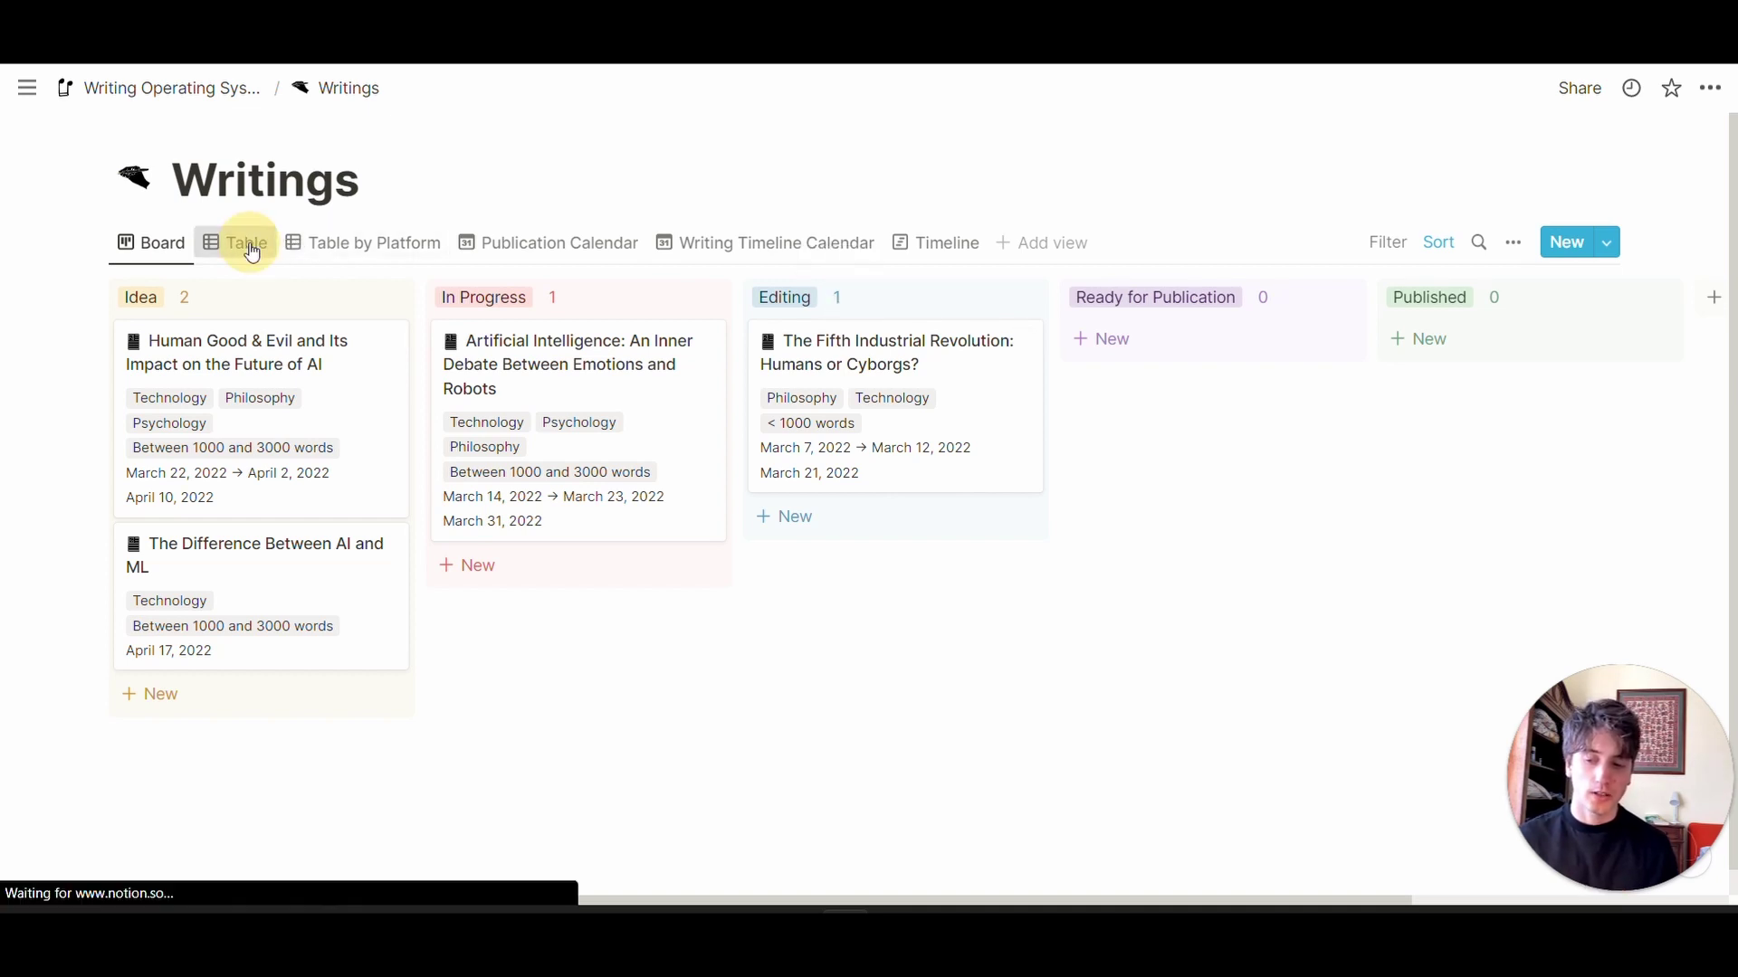
pyautogui.click(342, 250)
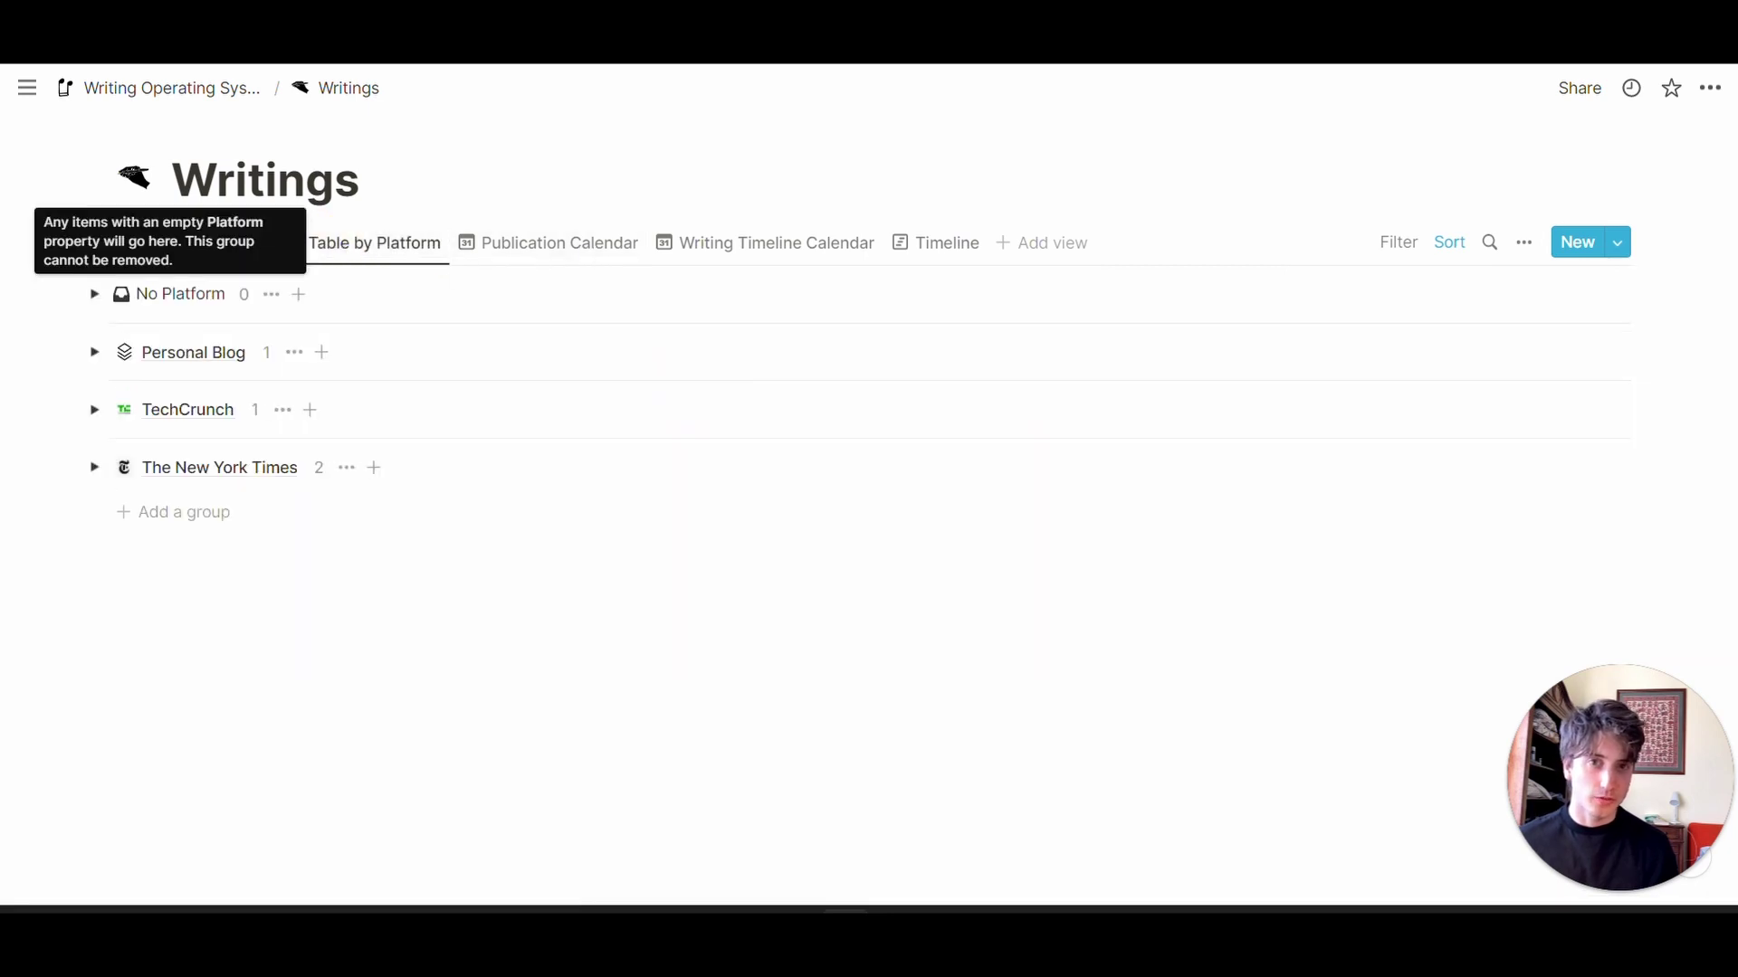
pyautogui.click(94, 353)
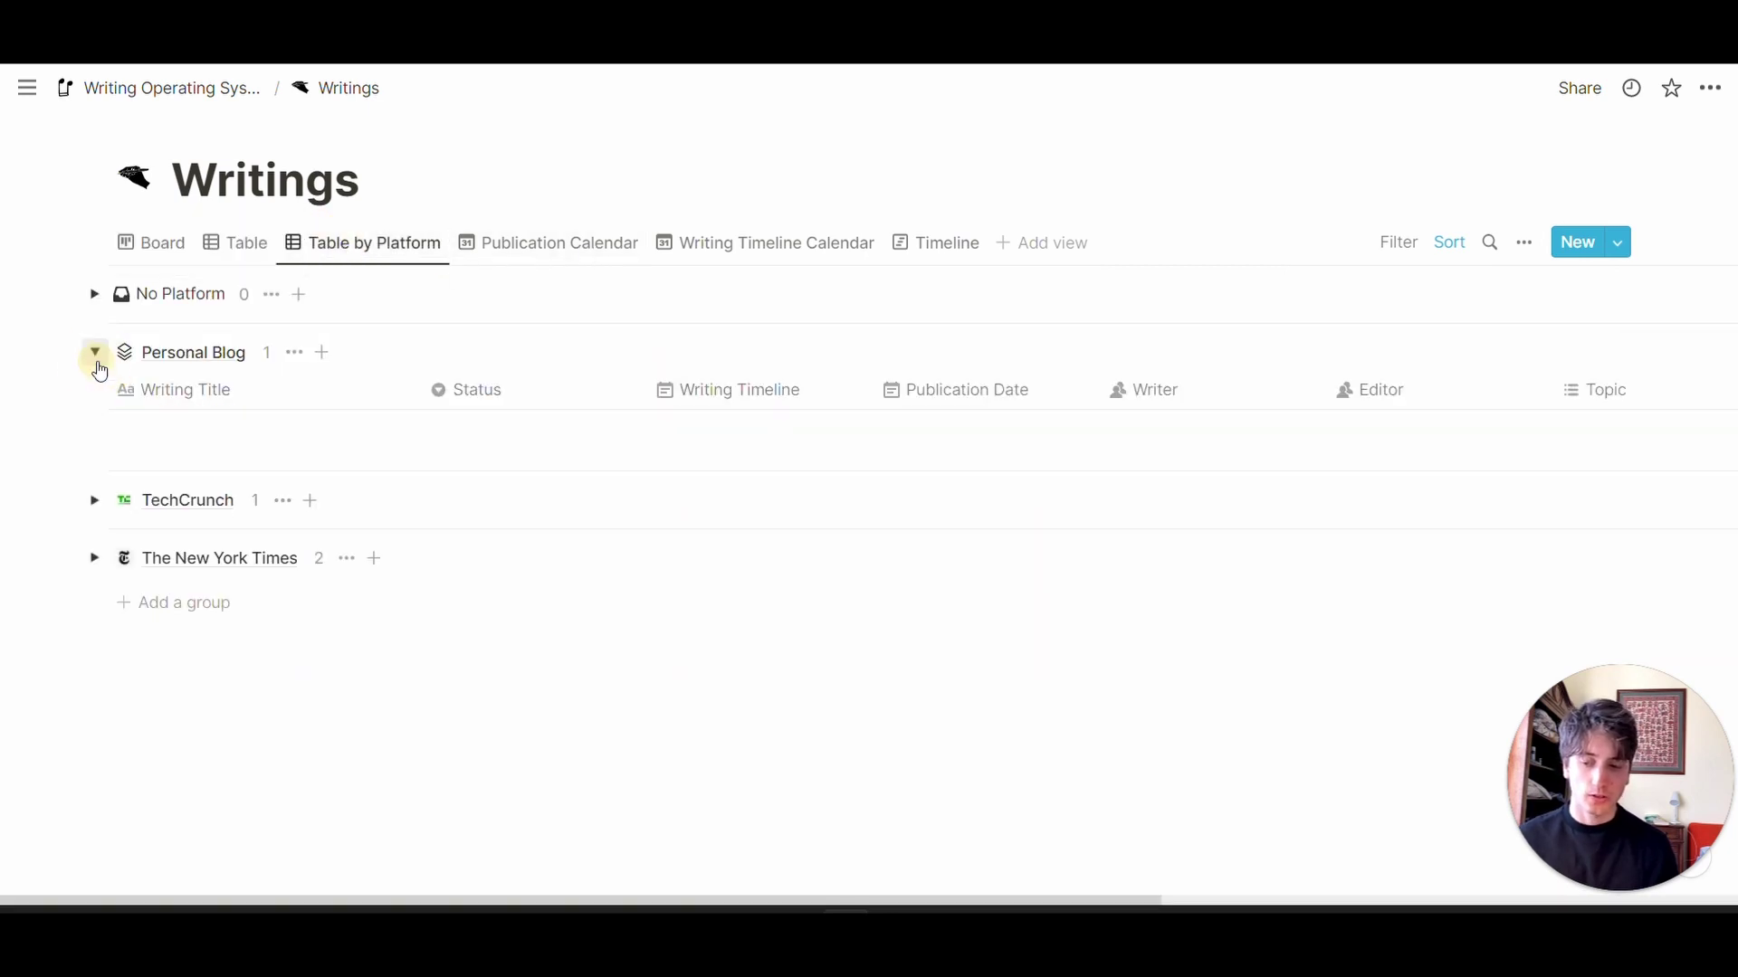
pyautogui.moveTo(349, 426); pyautogui.dragTo(655, 465)
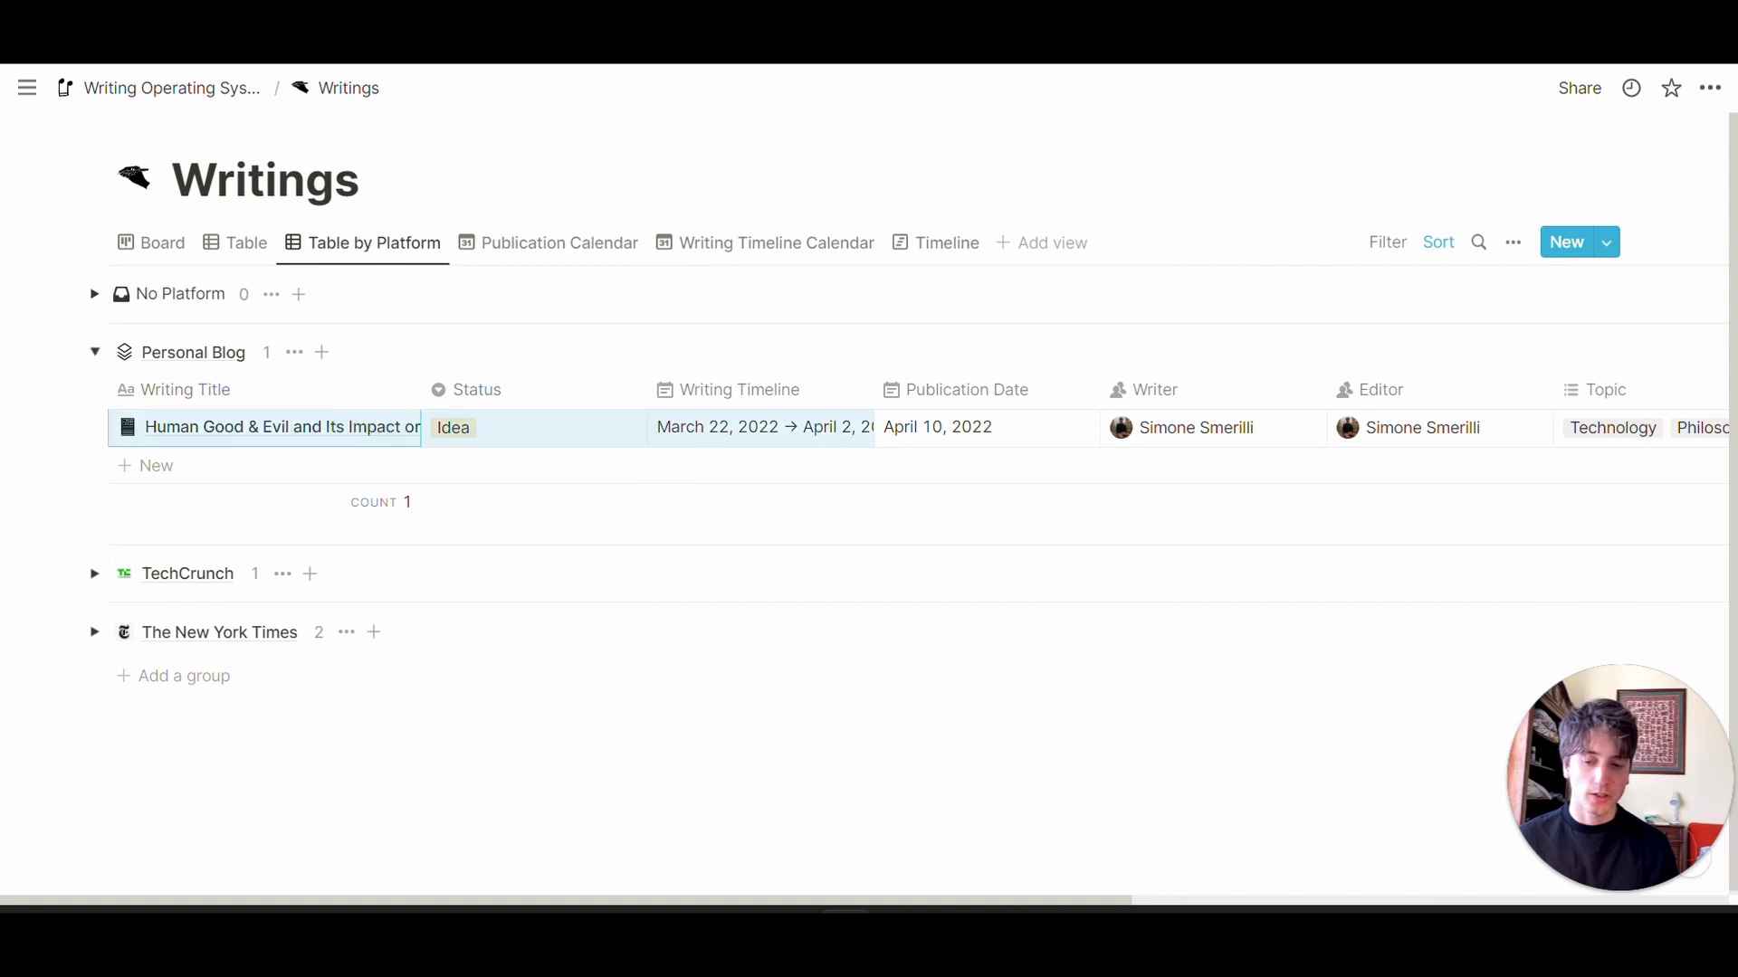
pyautogui.click(95, 352)
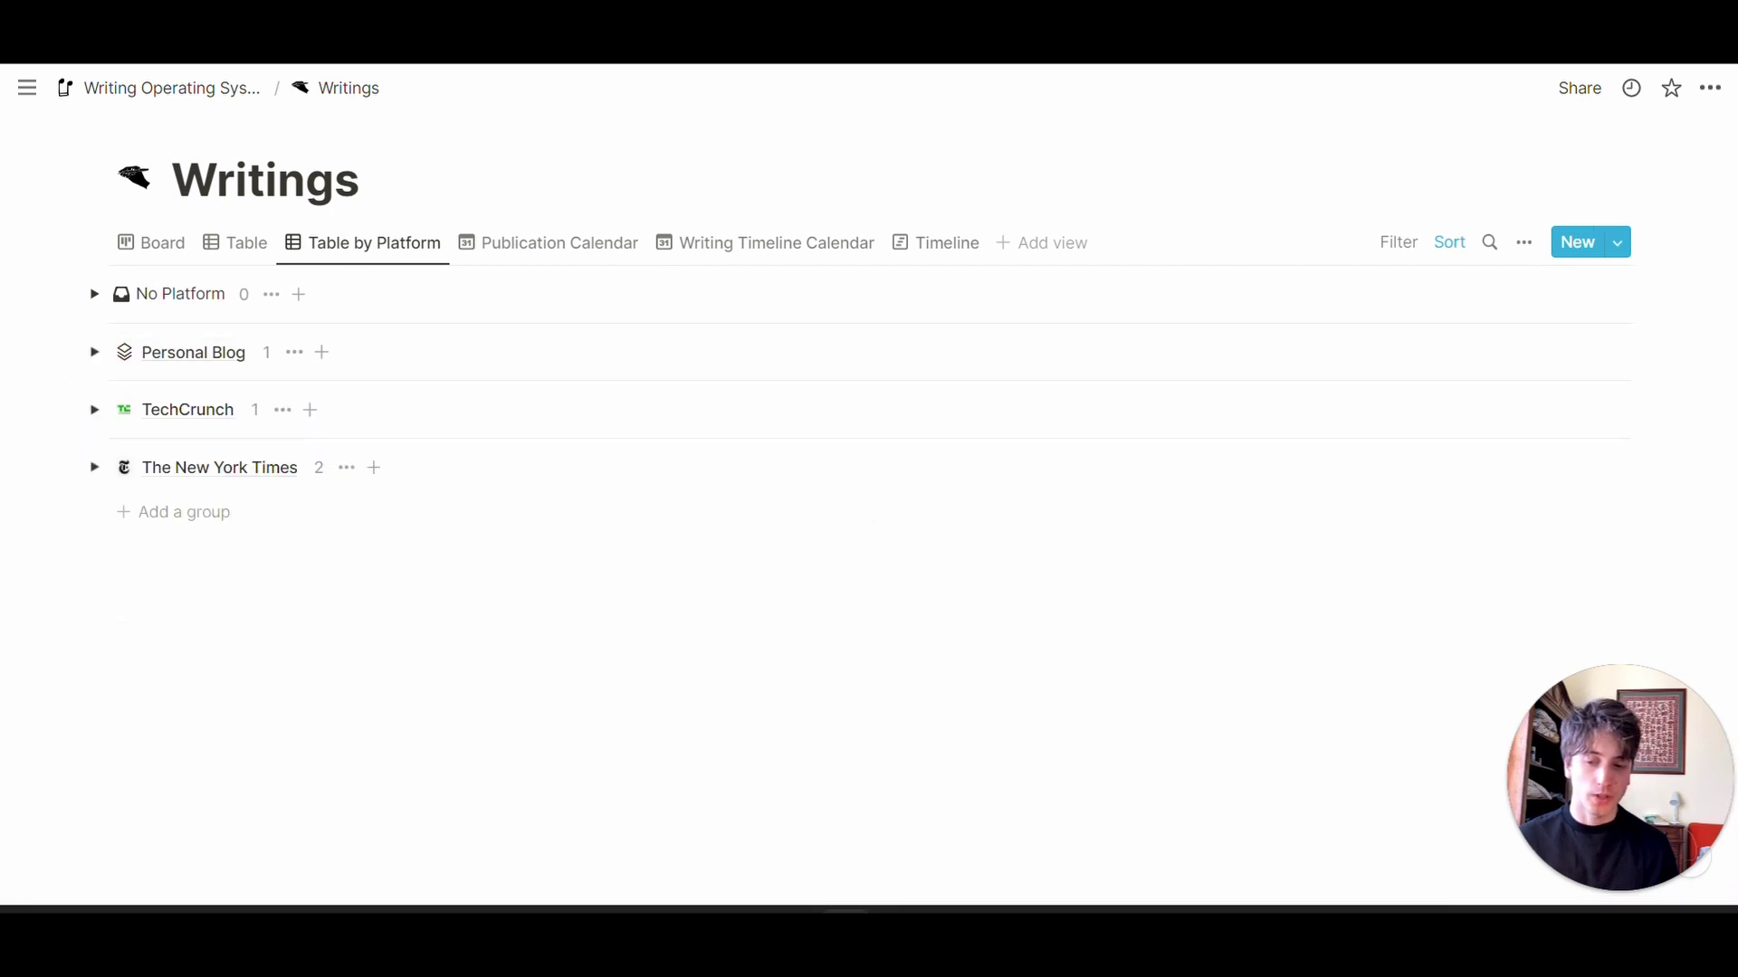
pyautogui.click(578, 250)
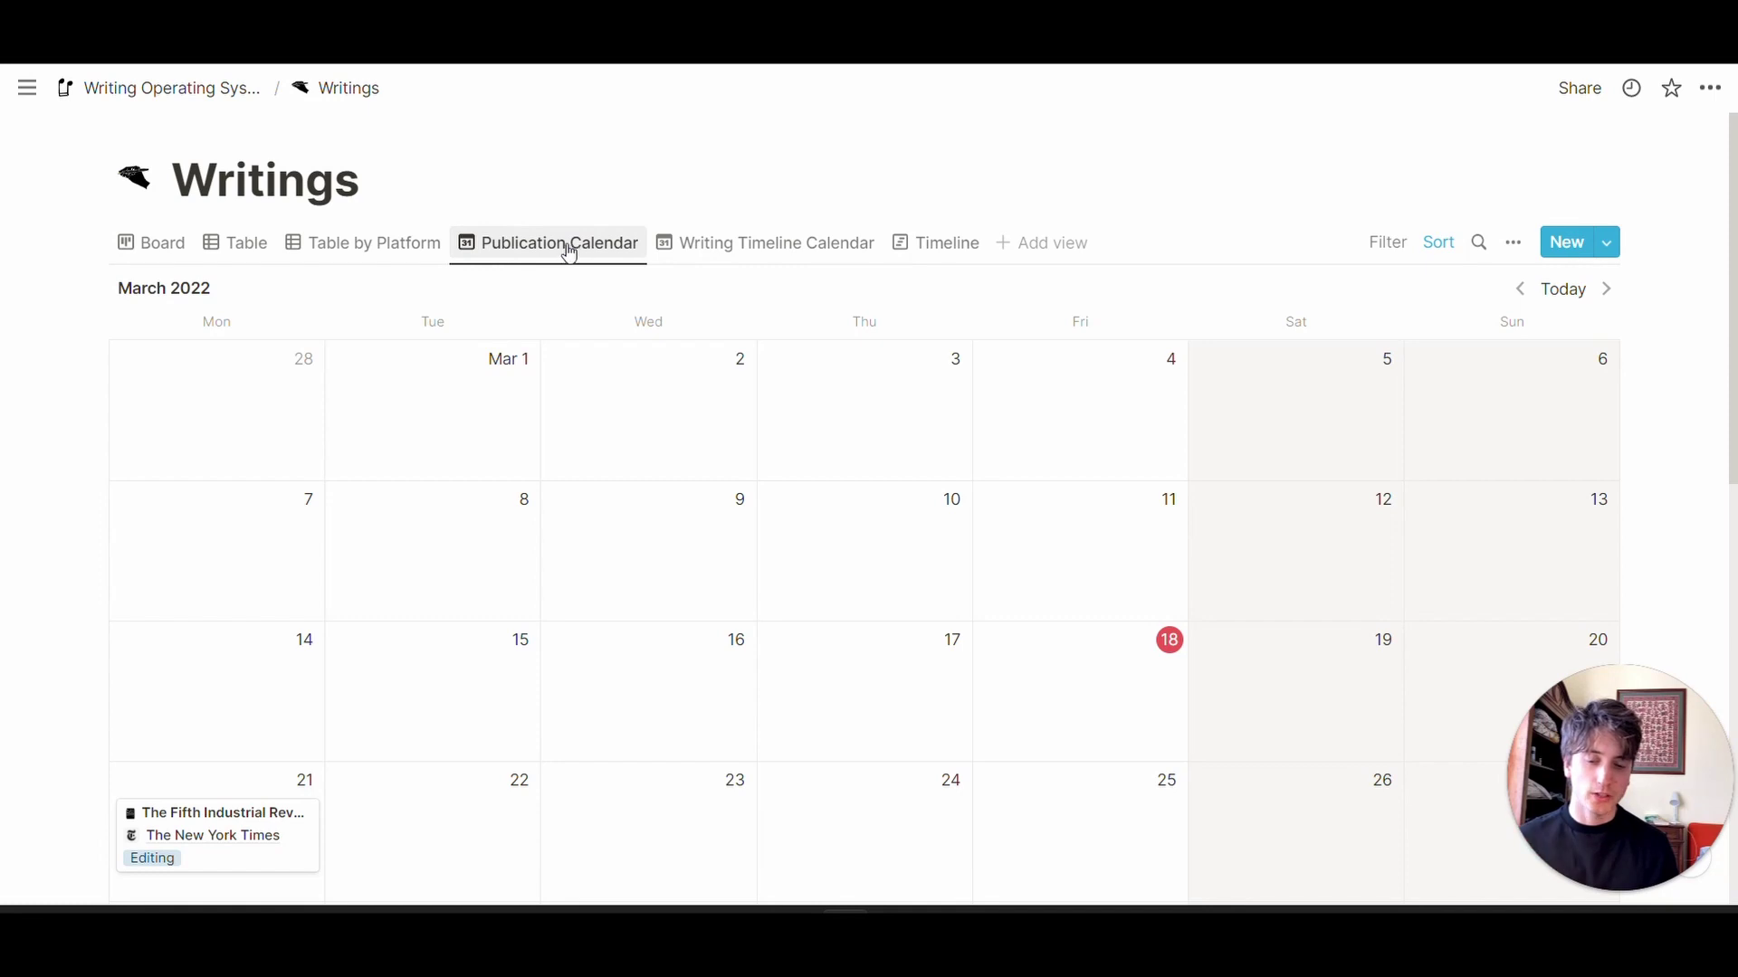
# Browse the Writing Timeline Calendar and Timeline views, then return Writings to the Board view.
pyautogui.scroll(-2, 864, 507)
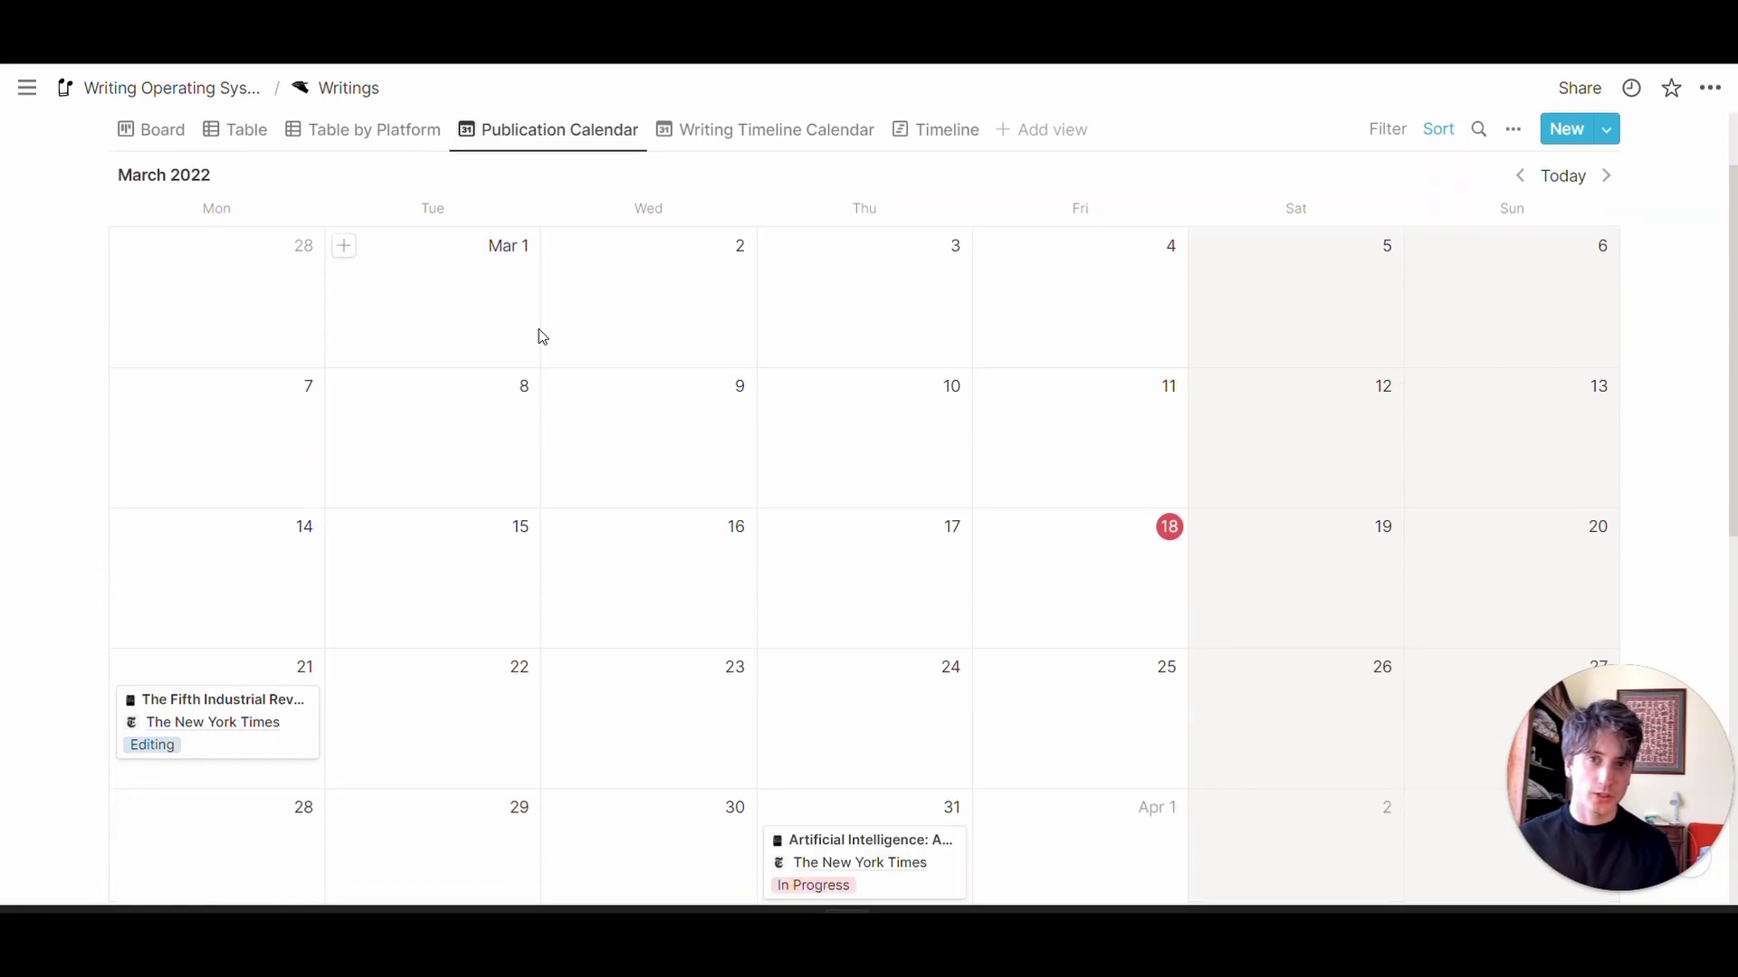
pyautogui.scroll(2, 563, 345)
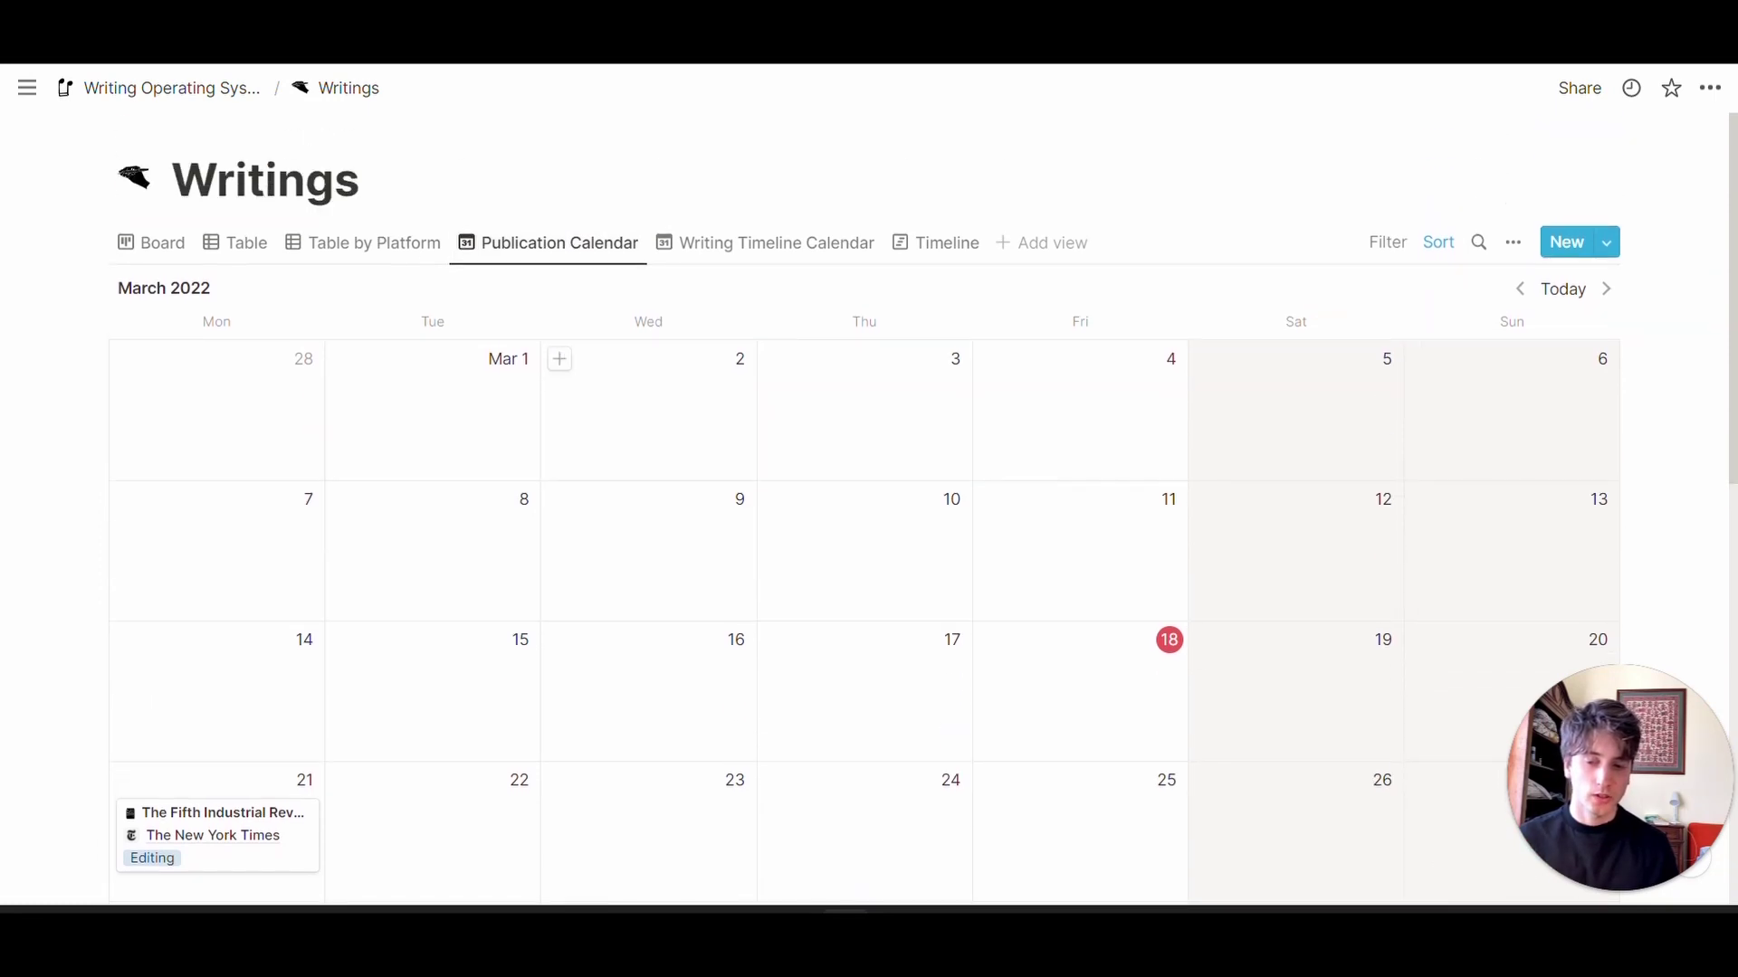
pyautogui.click(714, 253)
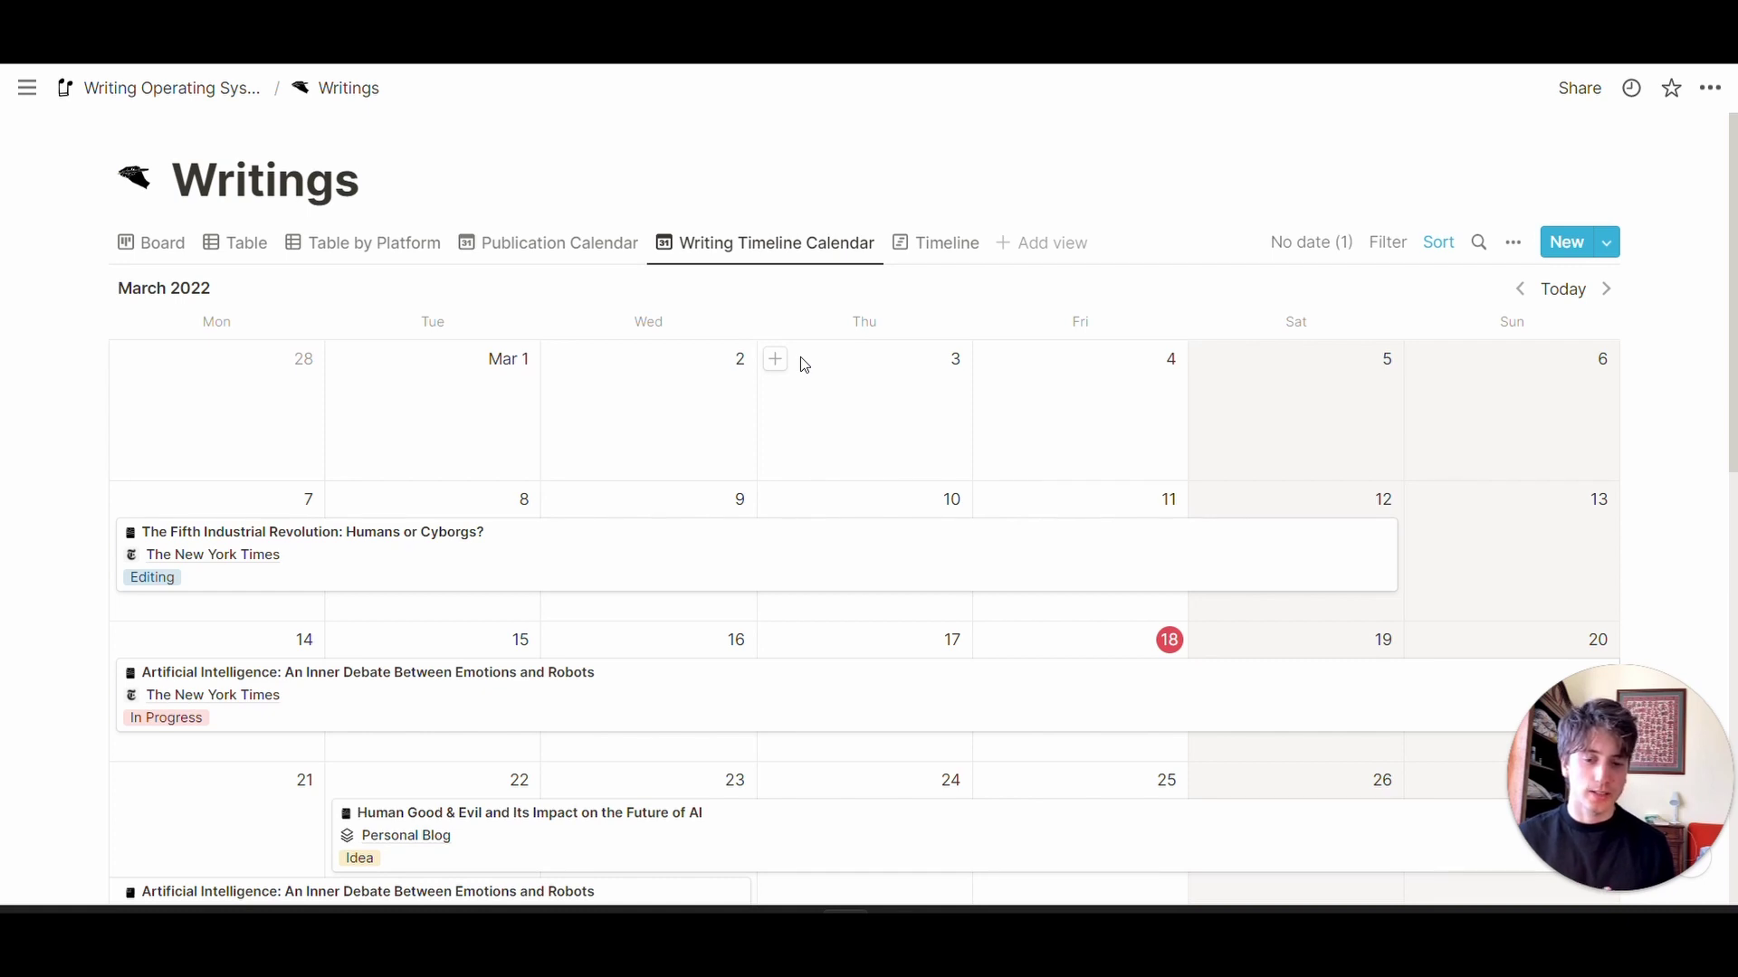
pyautogui.click(932, 242)
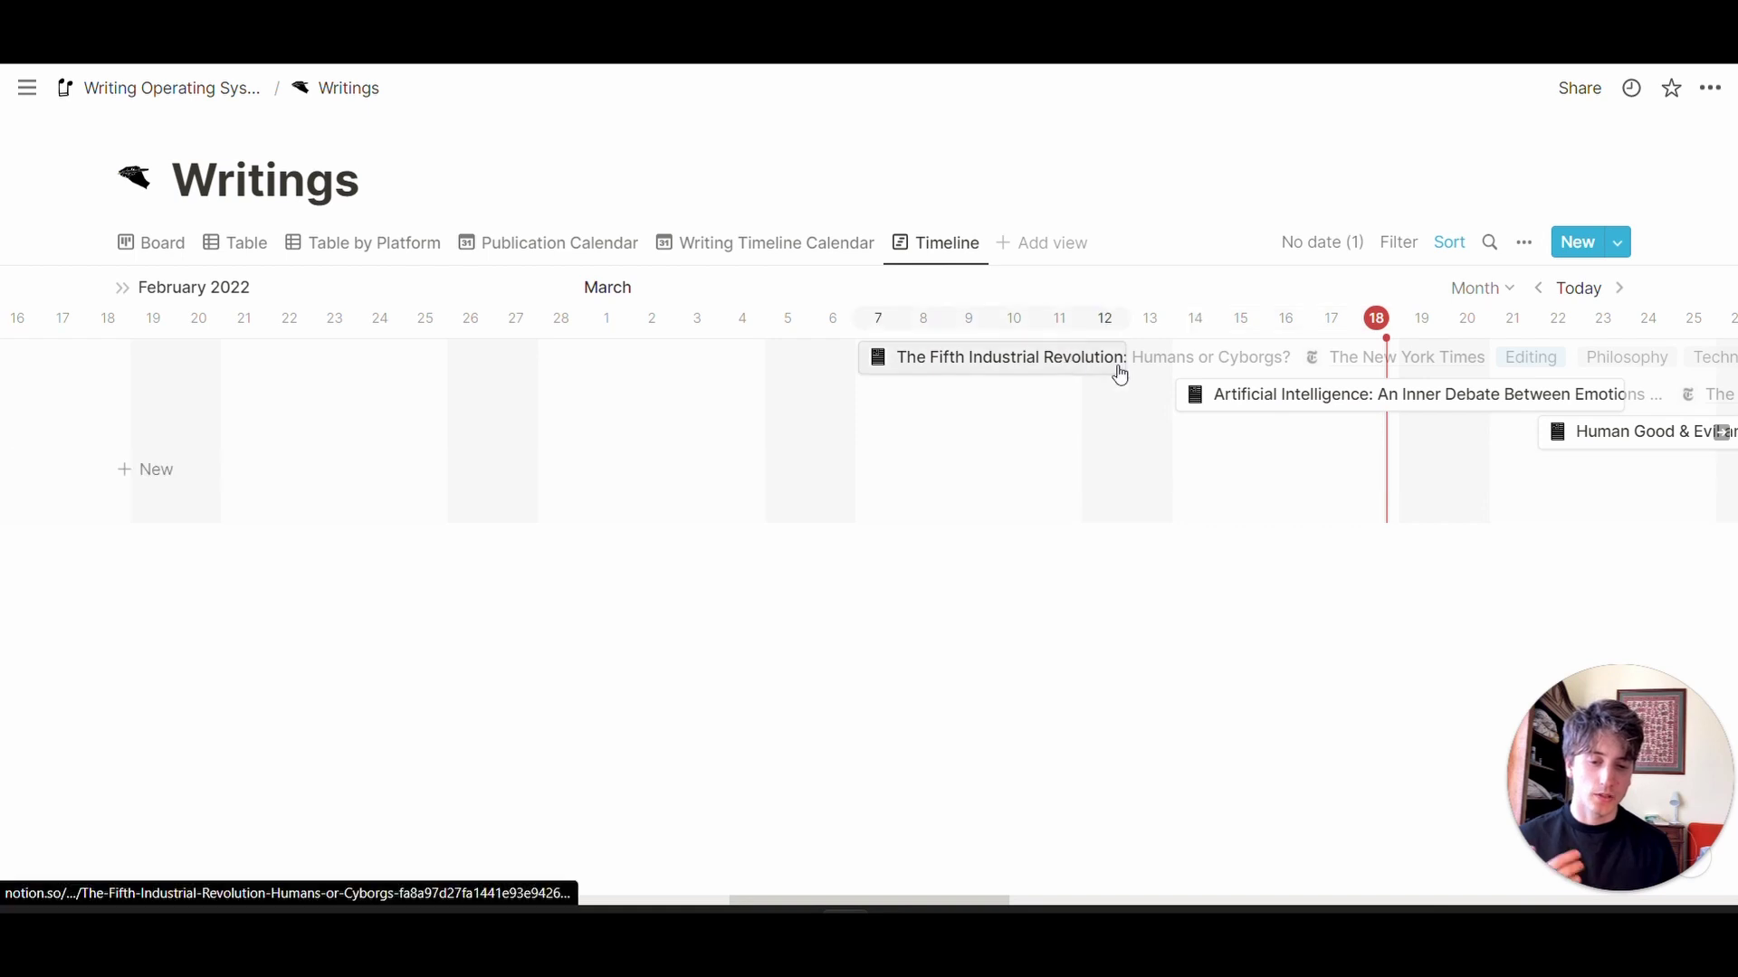
pyautogui.click(137, 256)
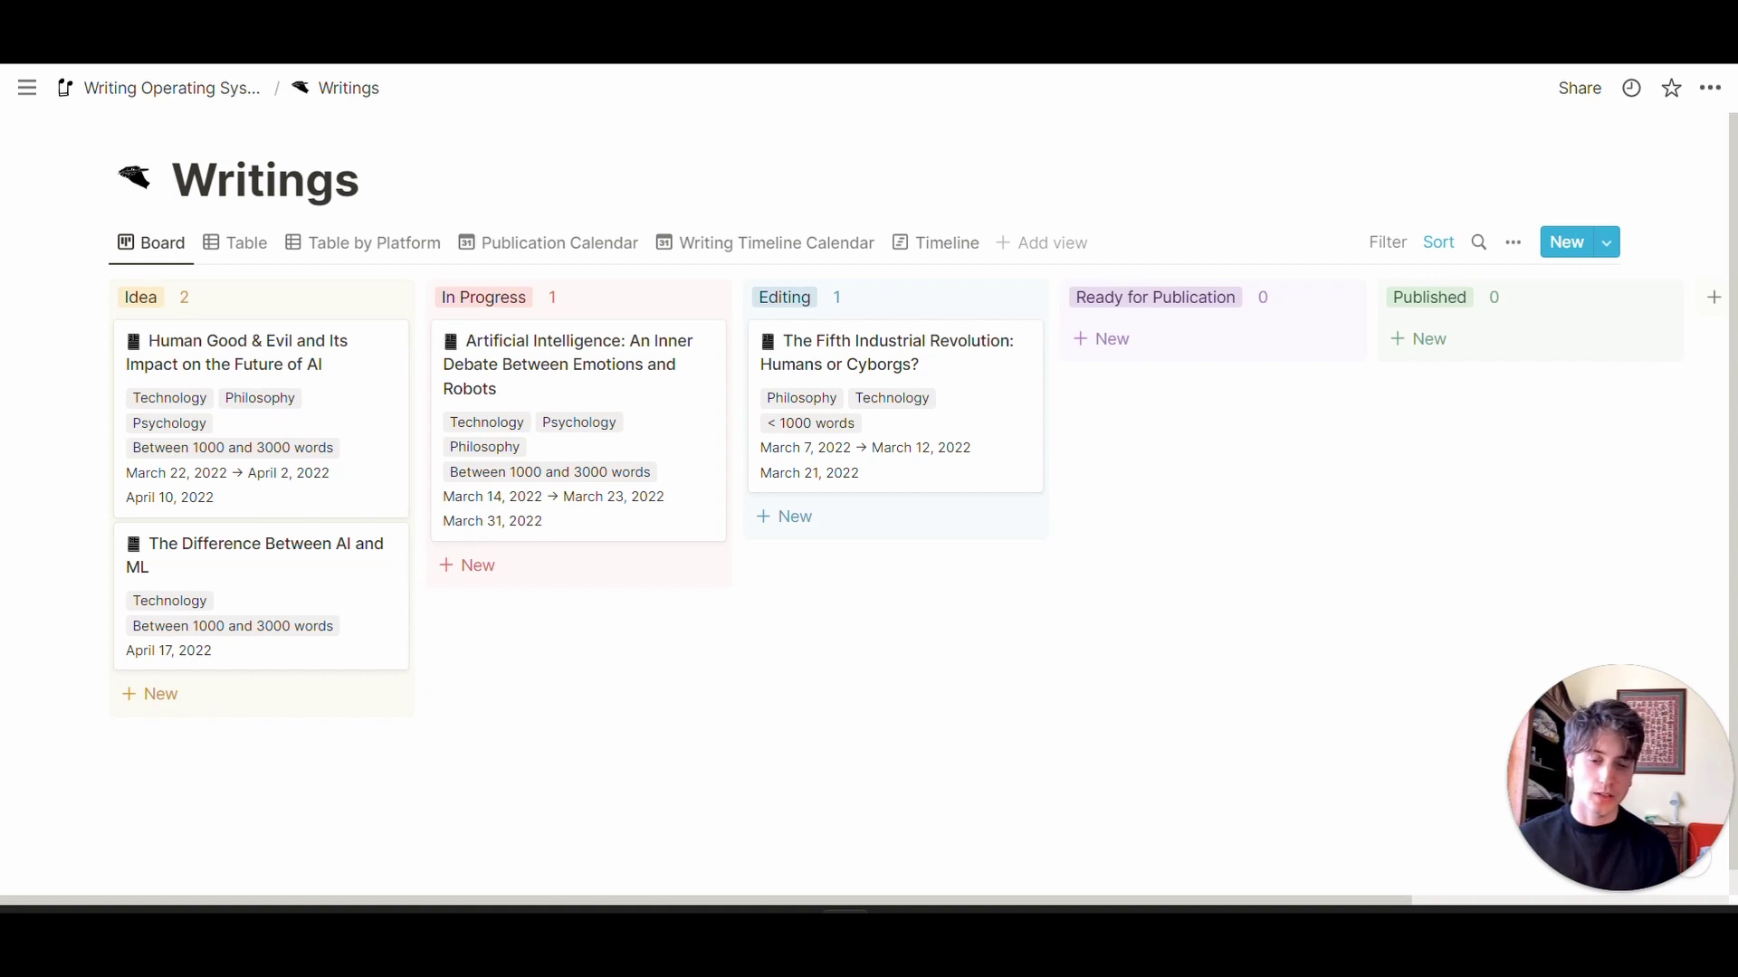
# Create a new article from the New Article template and return to the Writings board.
pyautogui.click(1607, 243)
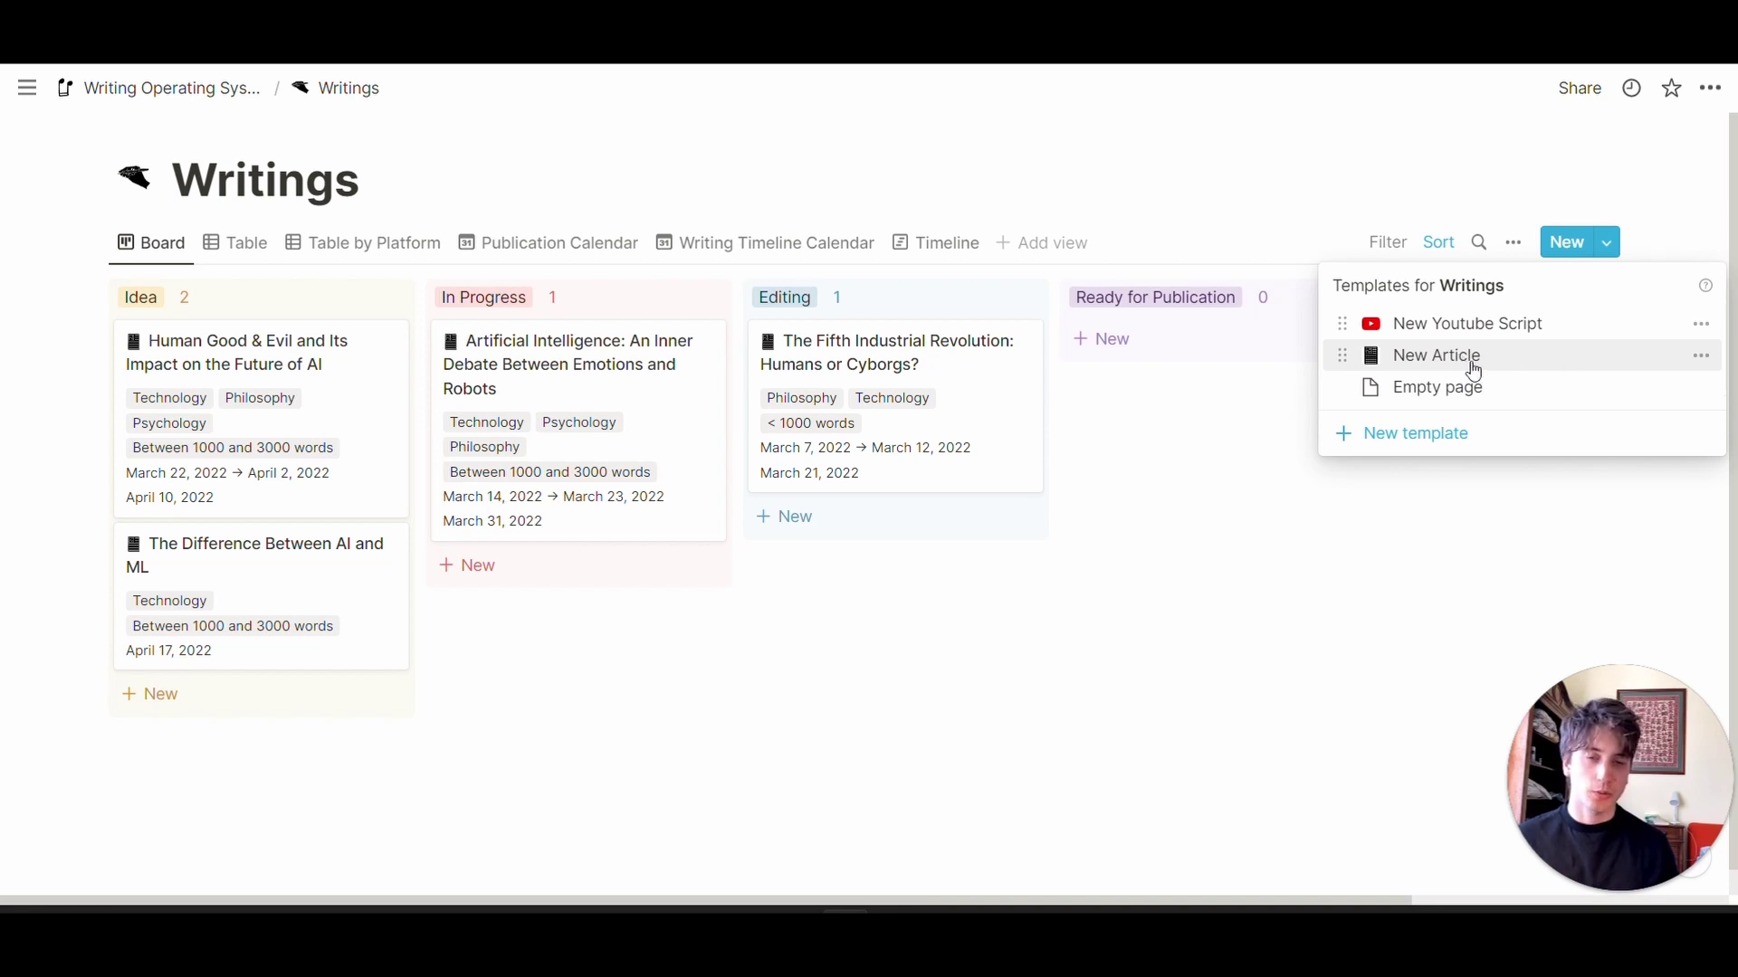
pyautogui.click(1457, 355)
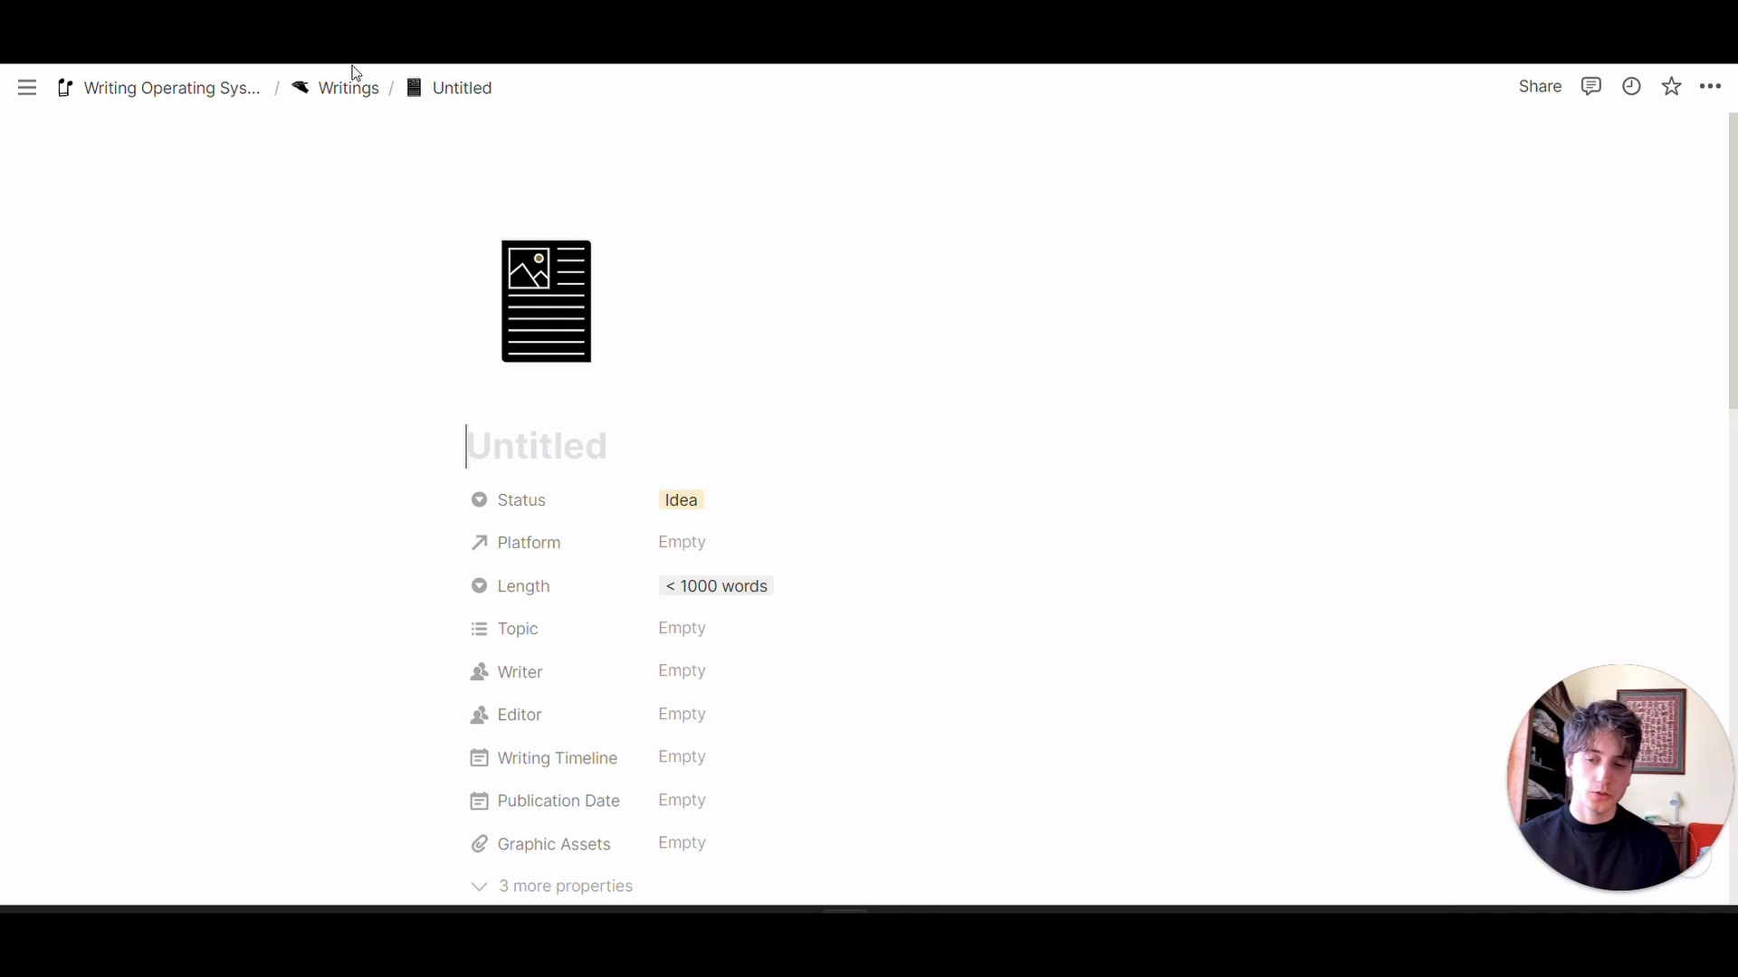
pyautogui.click(348, 88)
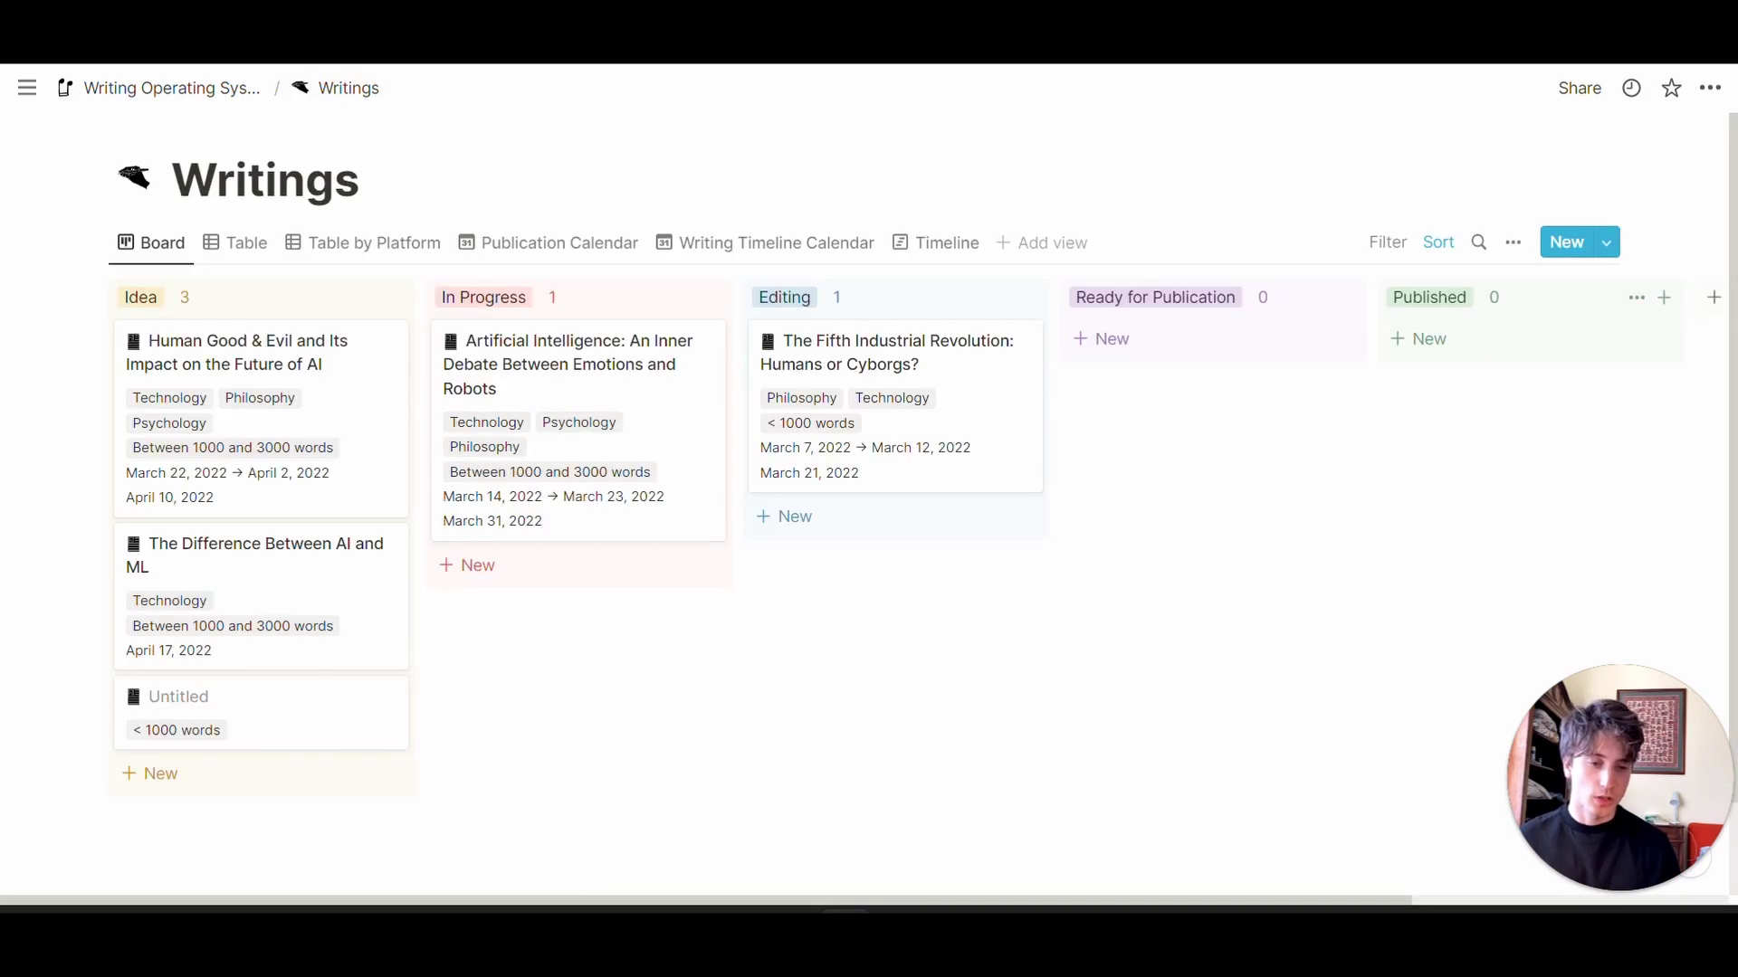
# Check the New Article template options, then open the Untitled article card as a full page.
pyautogui.click(1604, 247)
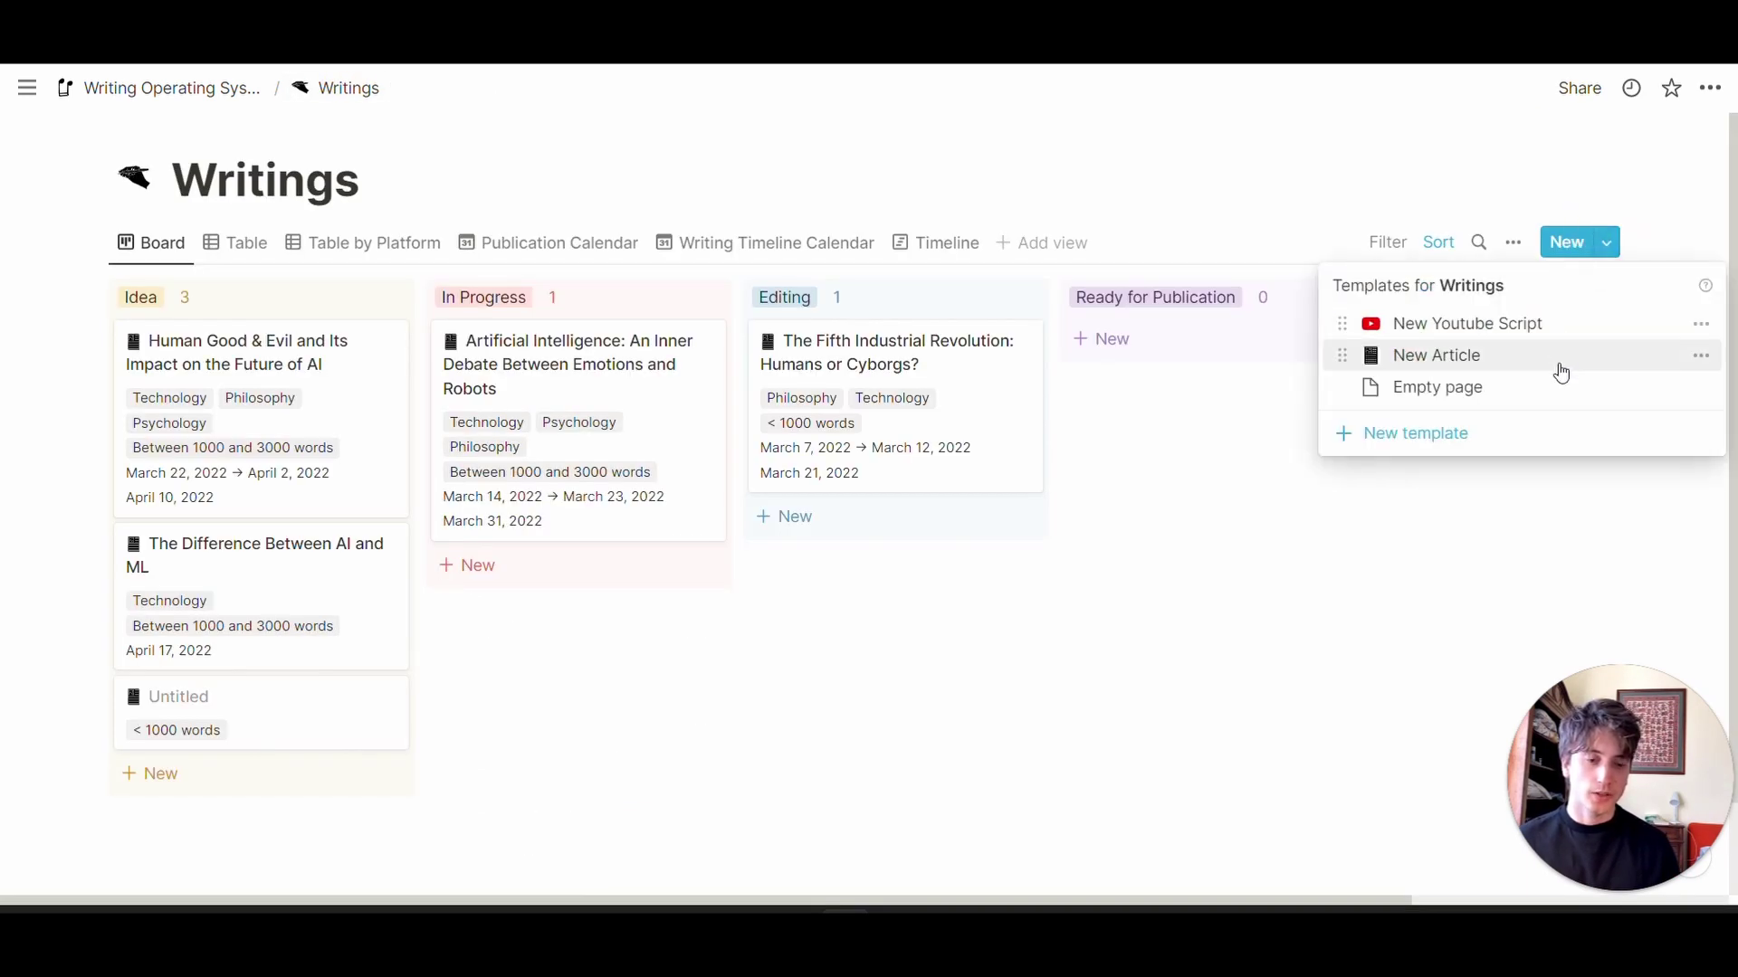
pyautogui.click(1702, 357)
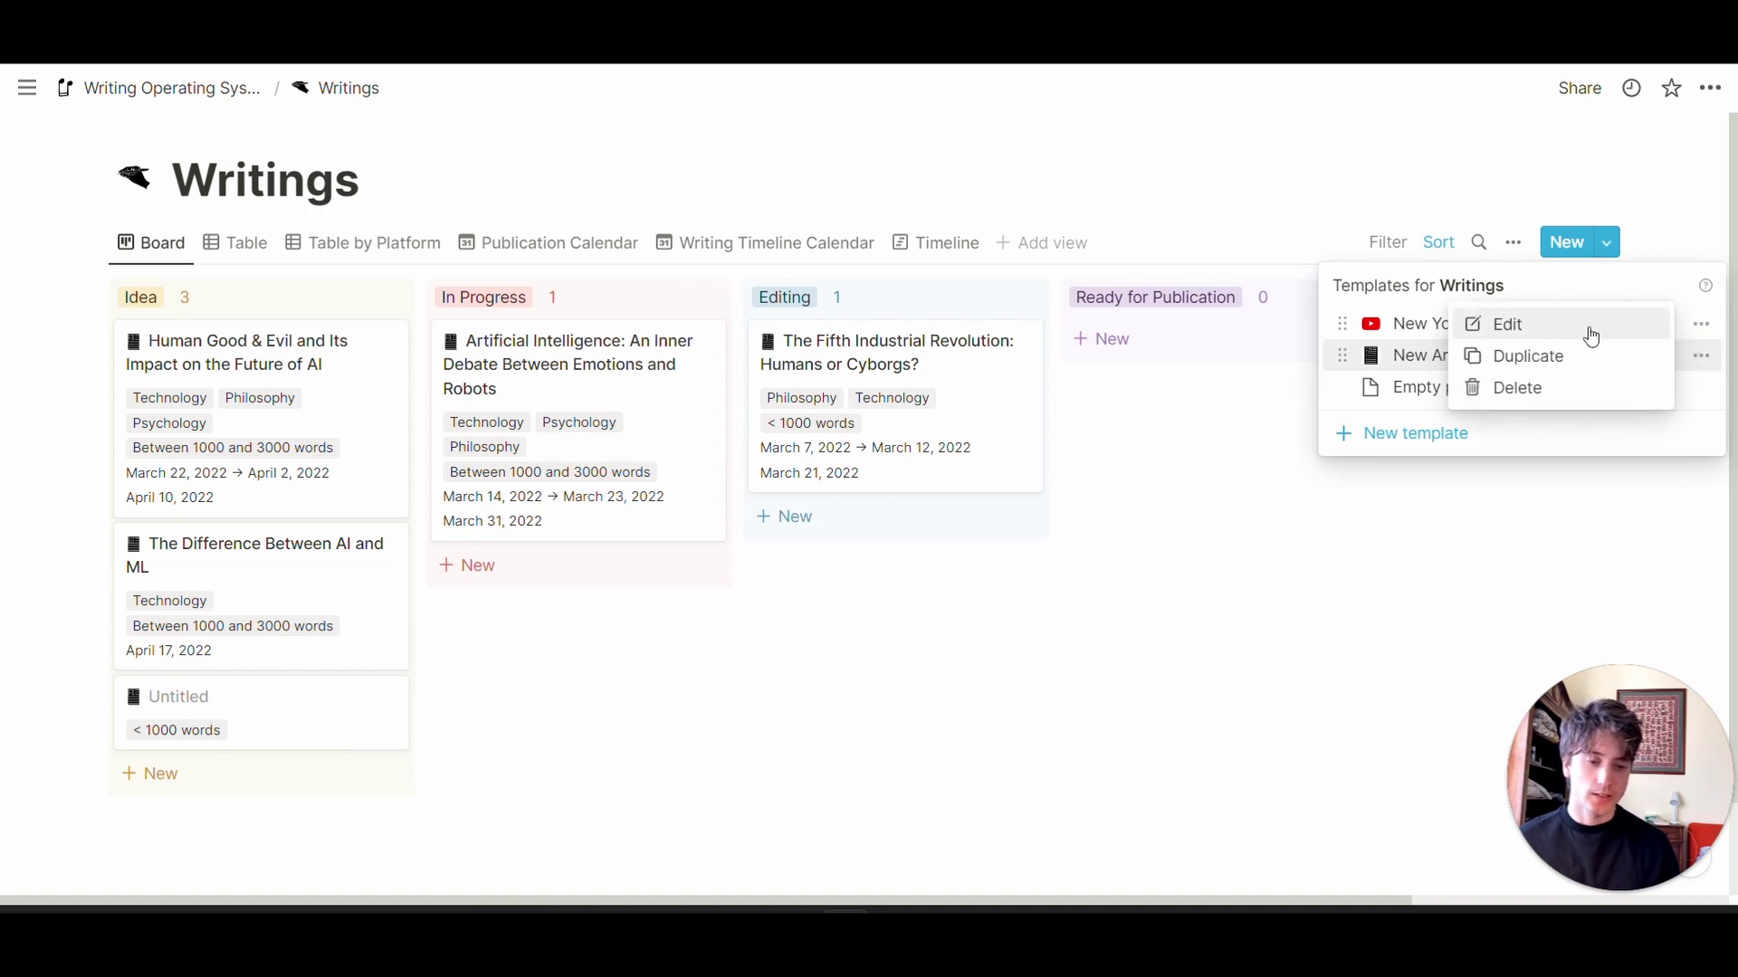
pyautogui.click(1226, 399)
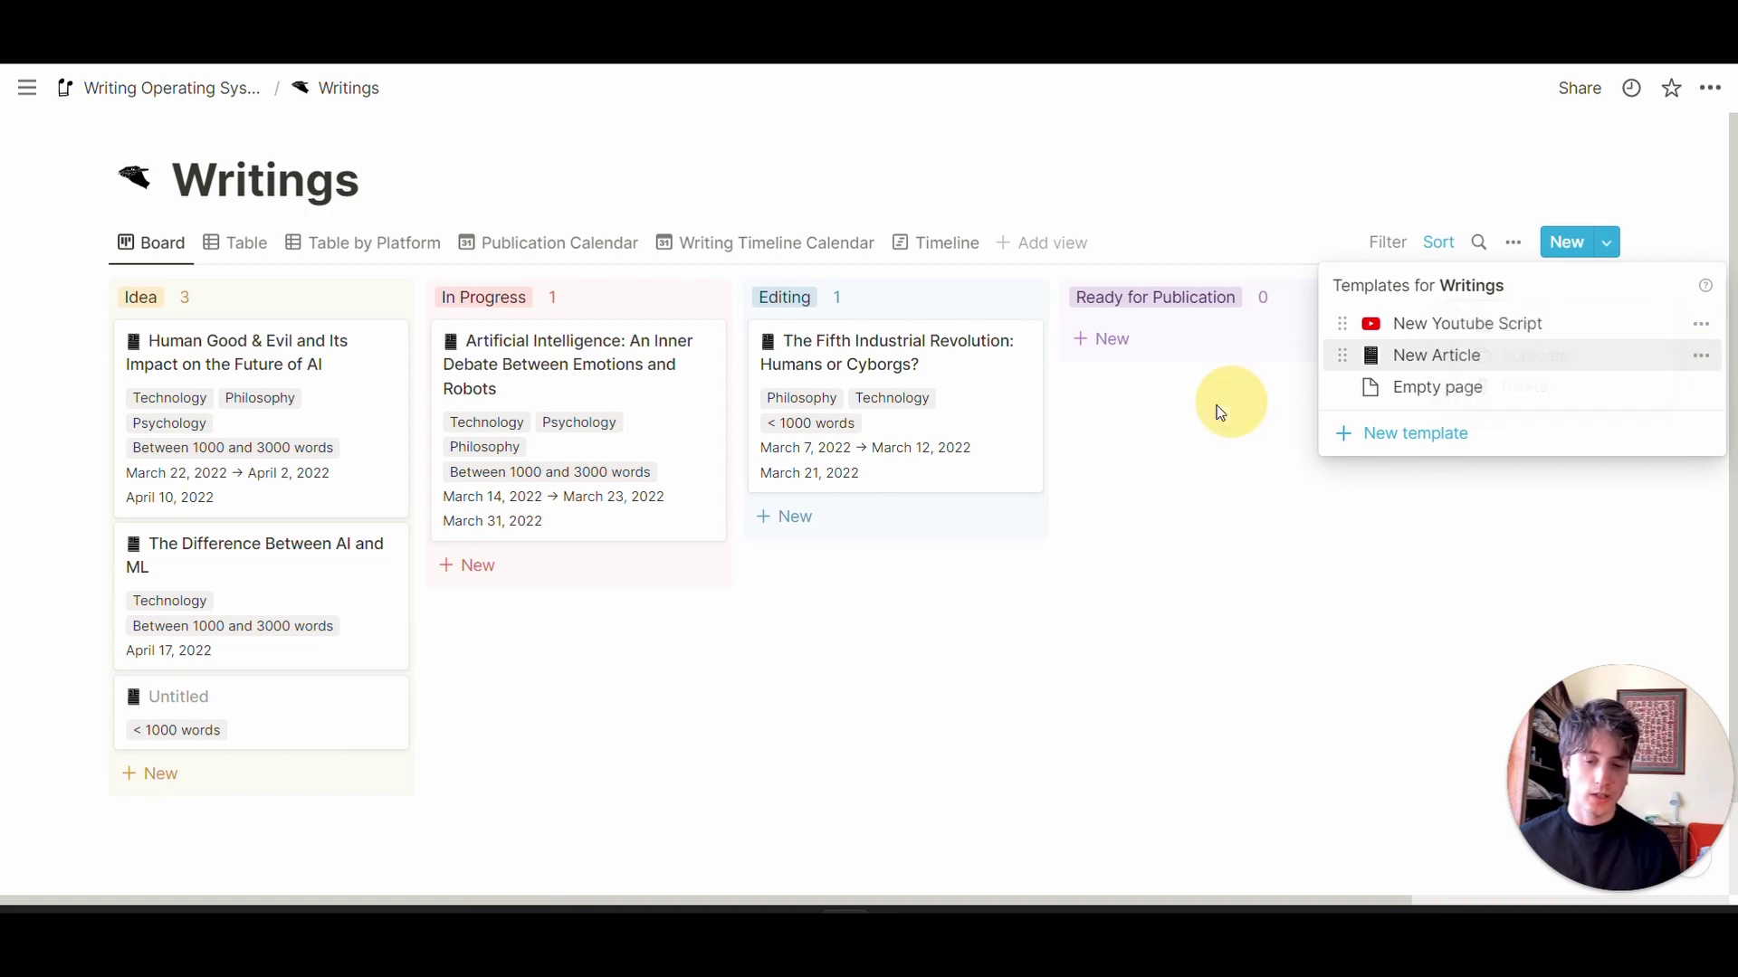
pyautogui.click(241, 718)
pyautogui.click(264, 715)
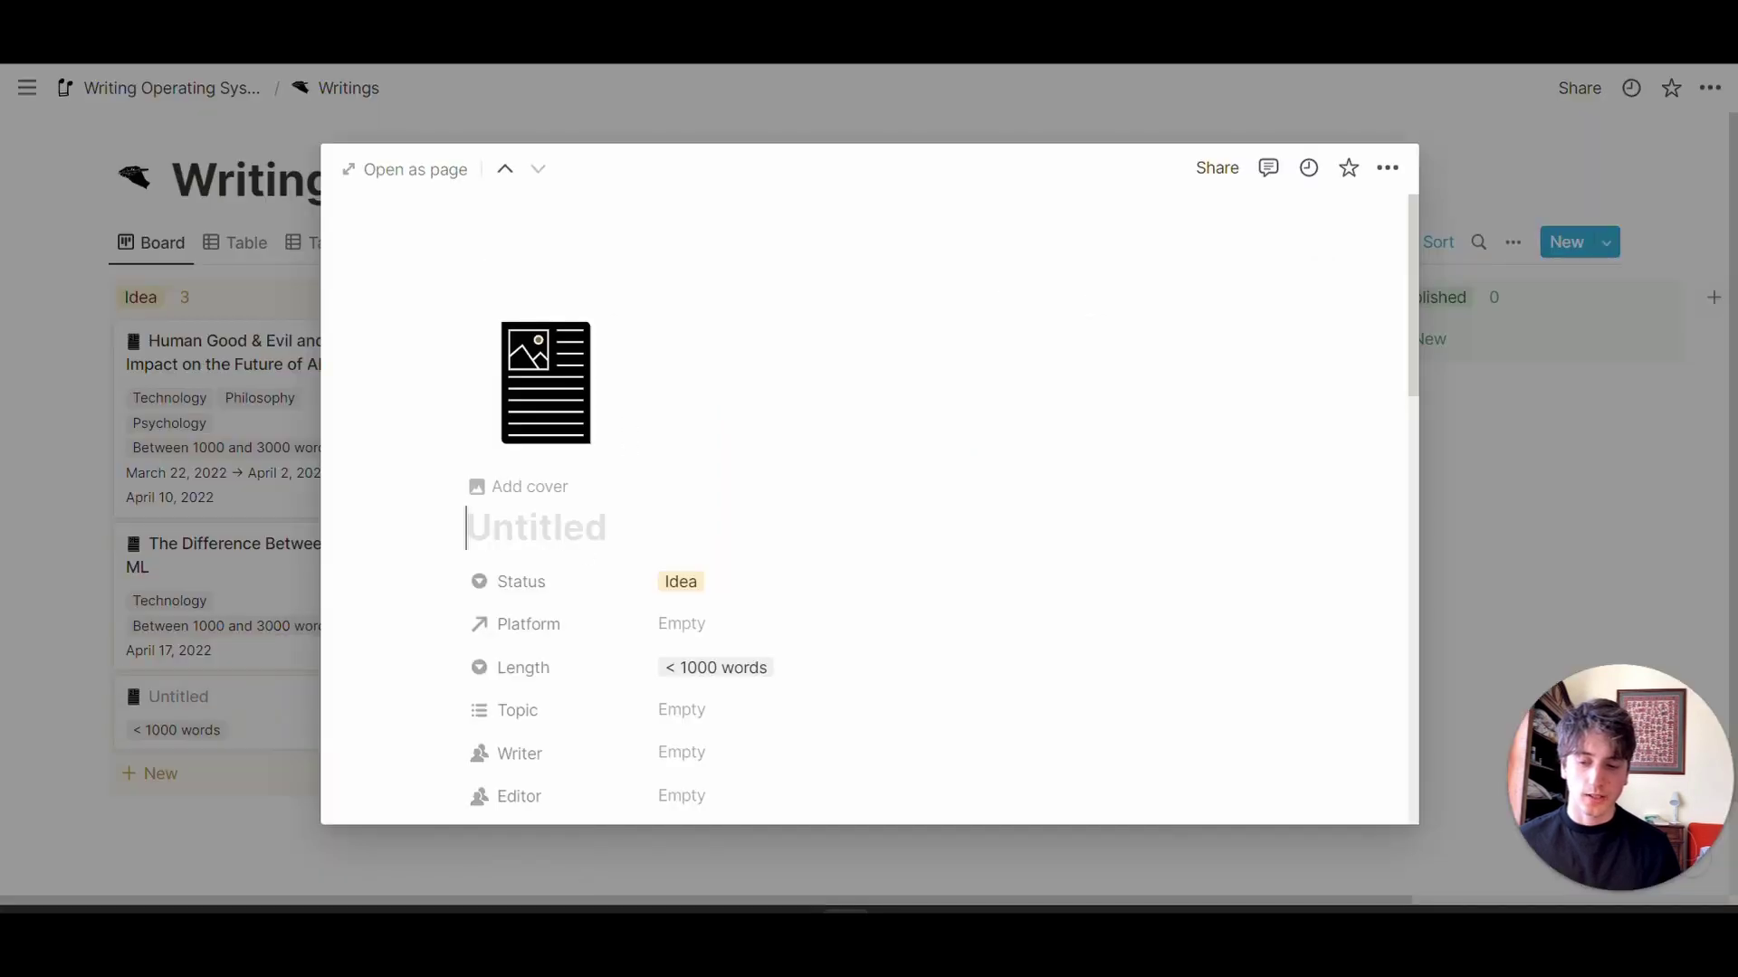
pyautogui.click(416, 172)
pyautogui.click(592, 452)
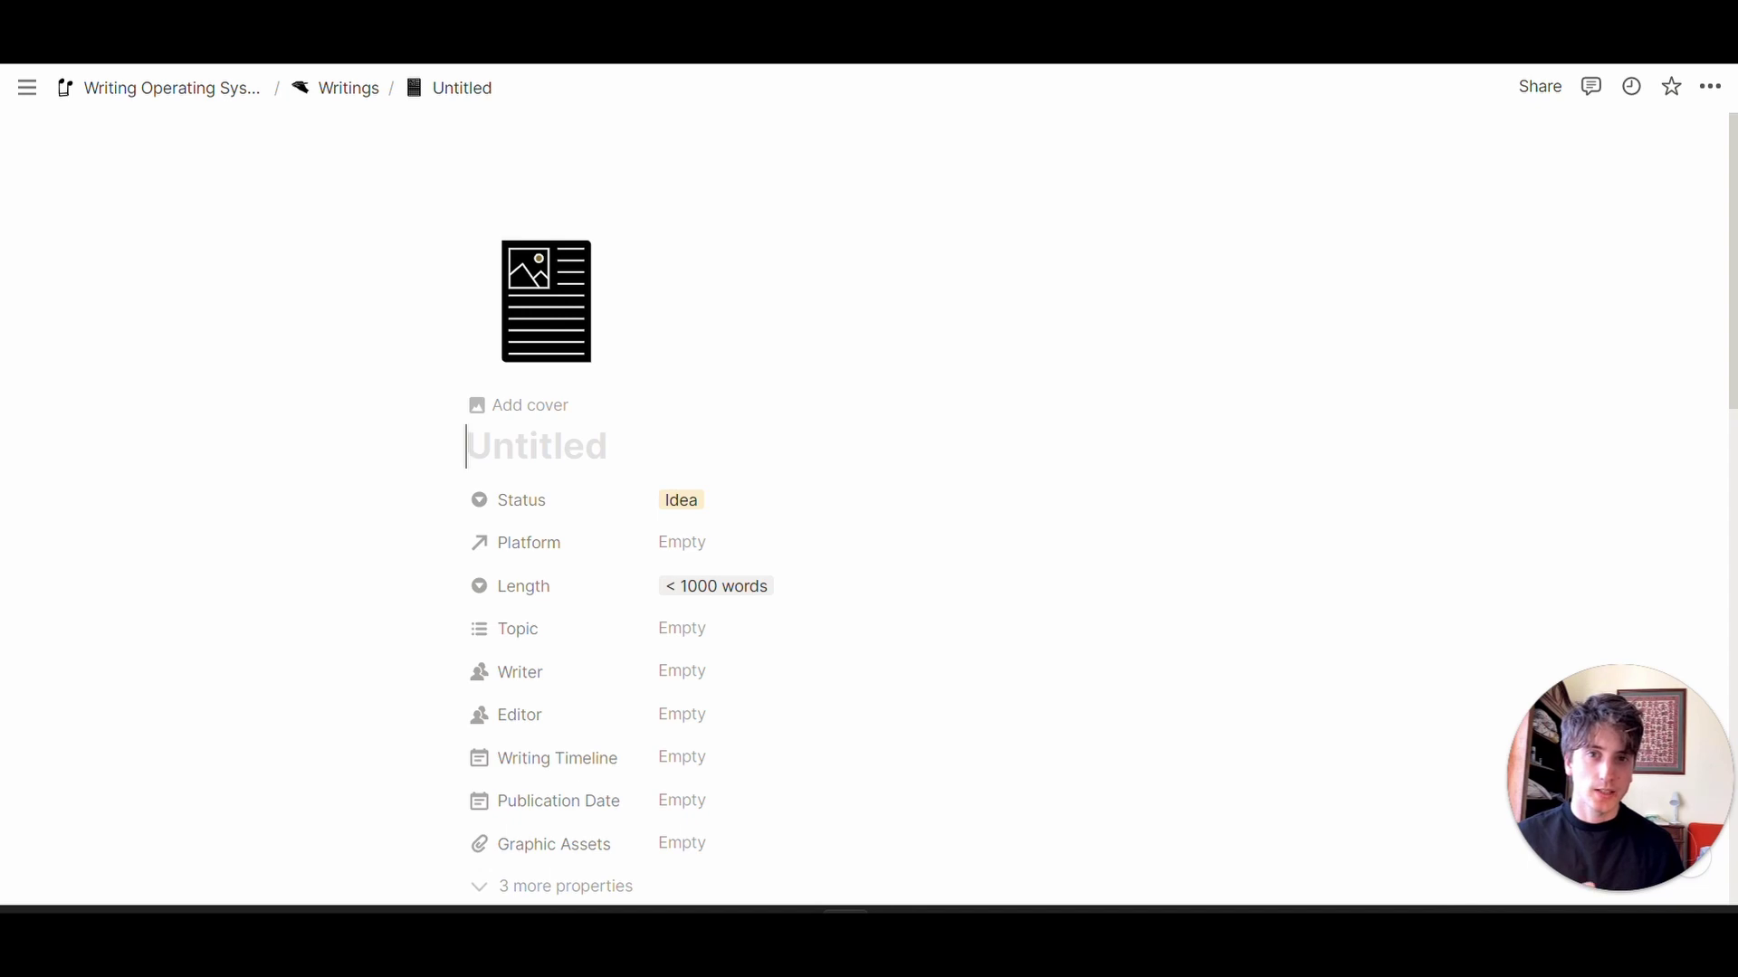
# Title the article 'What is the difference between Python and JavaScript', keeping Status as Idea.
pyautogui.write('What is ')
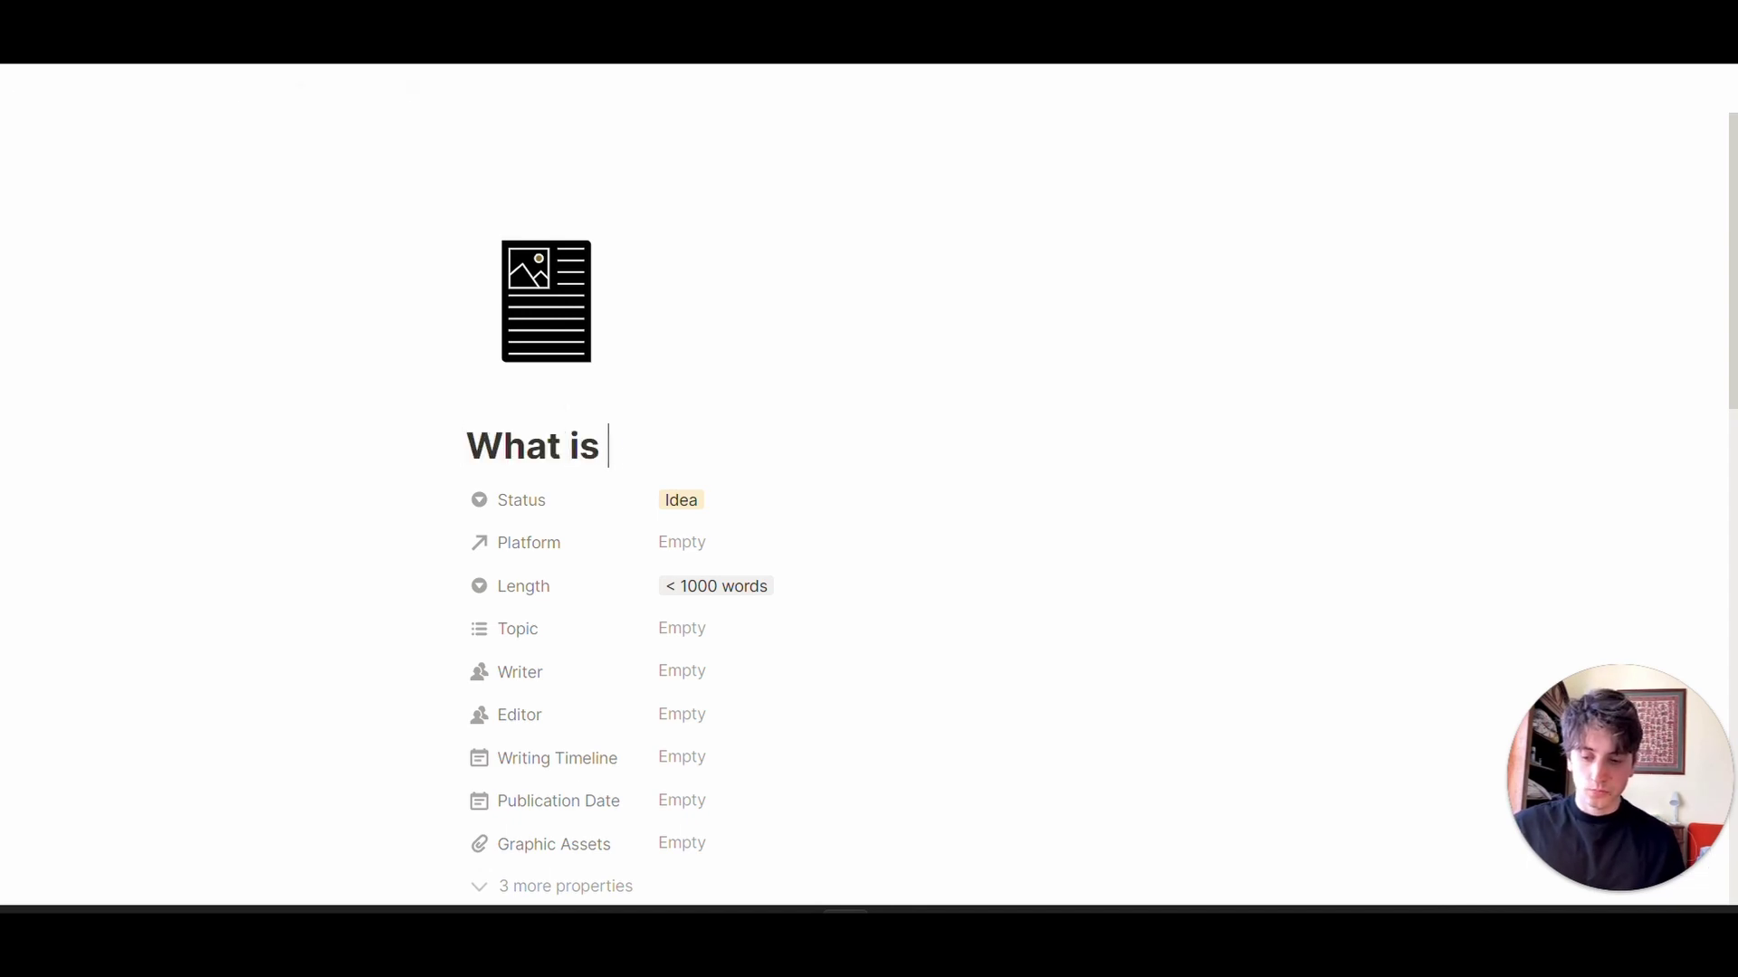
pyautogui.write('the difference between ')
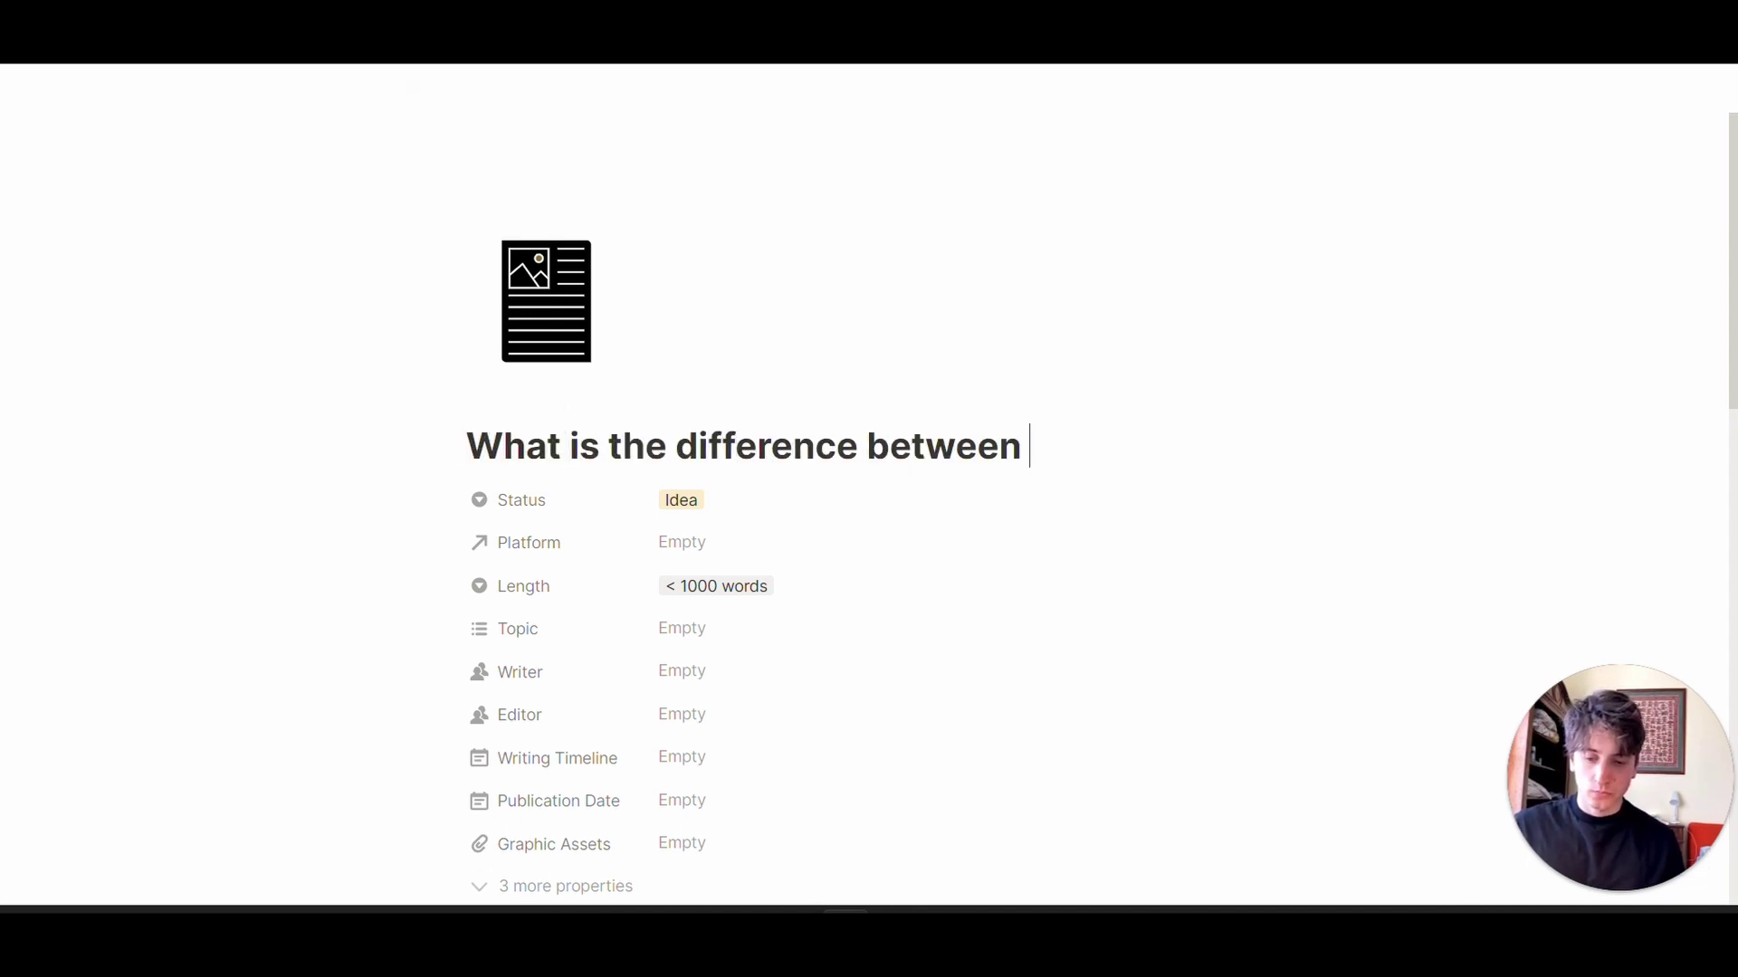
pyautogui.write('Python and JavaScript')
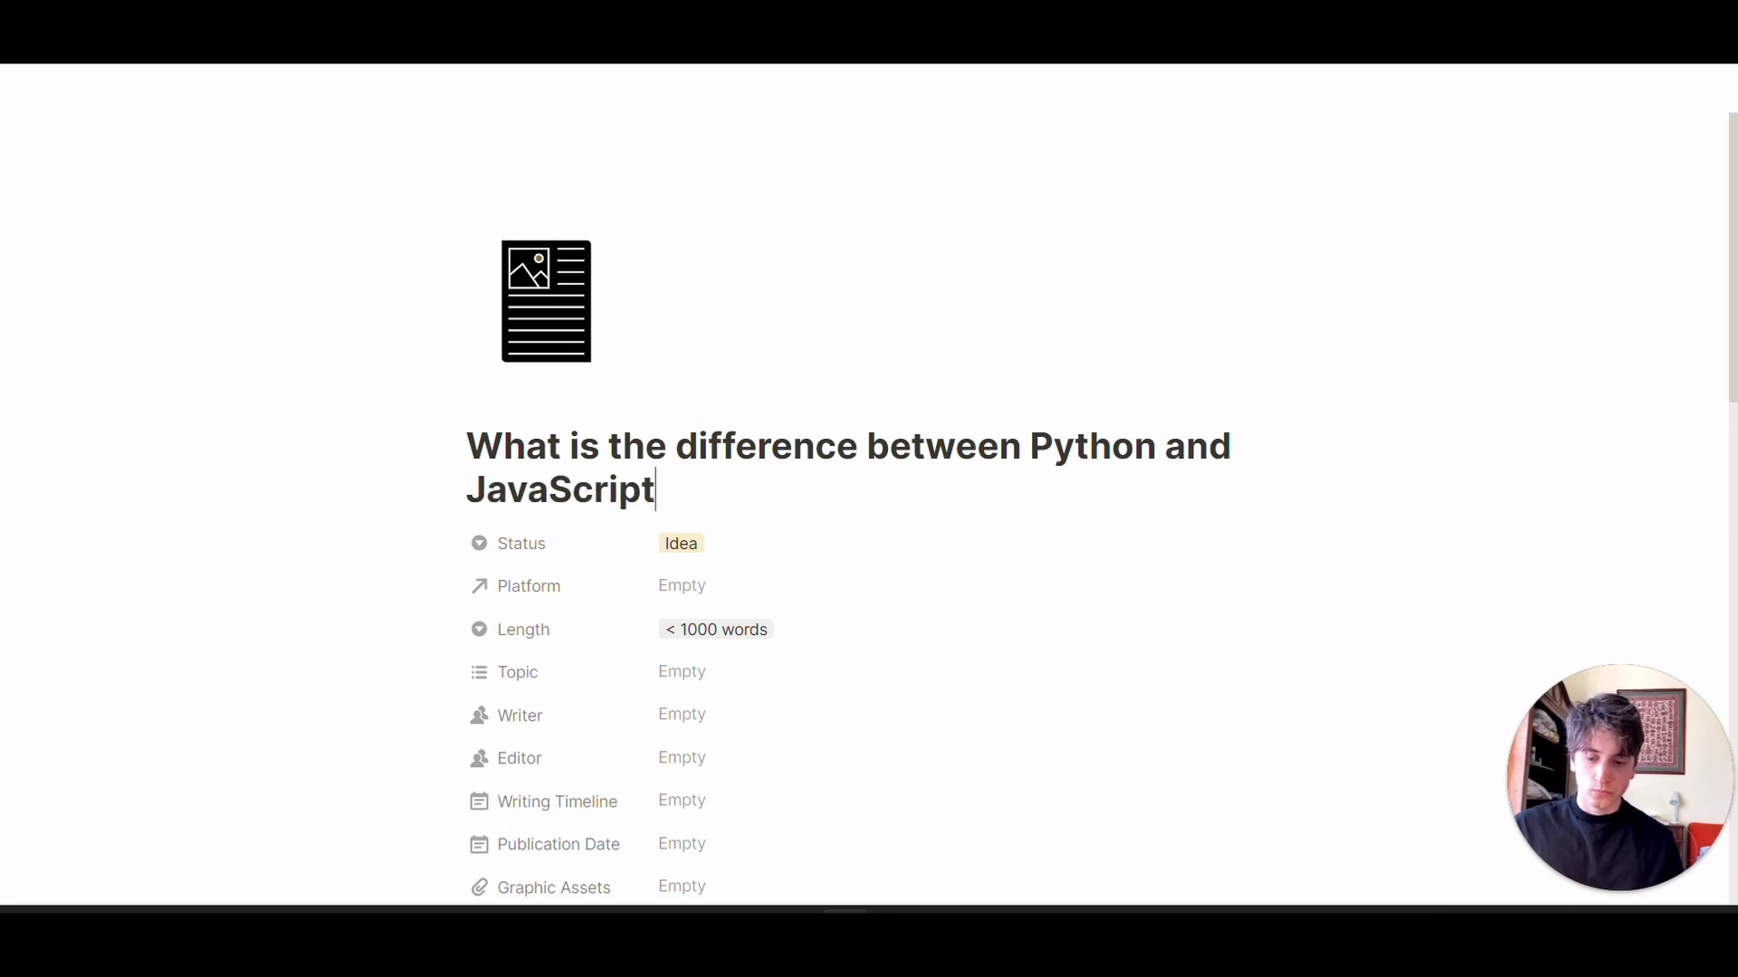
pyautogui.scroll(-3, 751, 380)
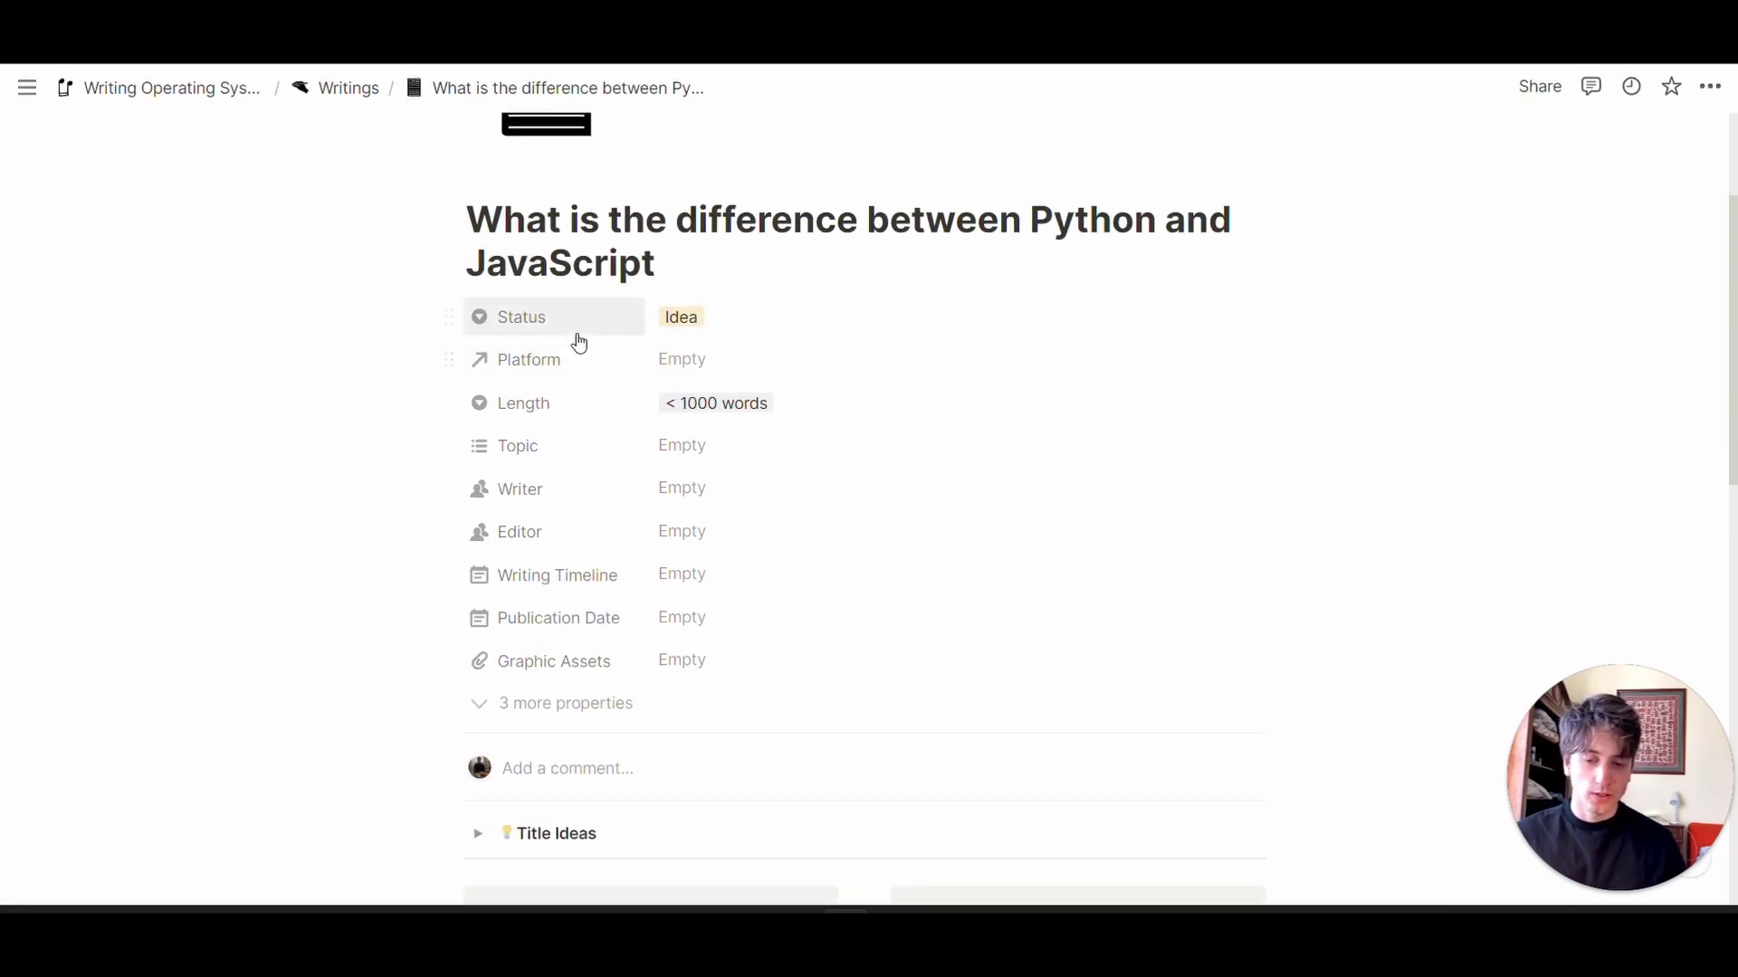
pyautogui.click(794, 317)
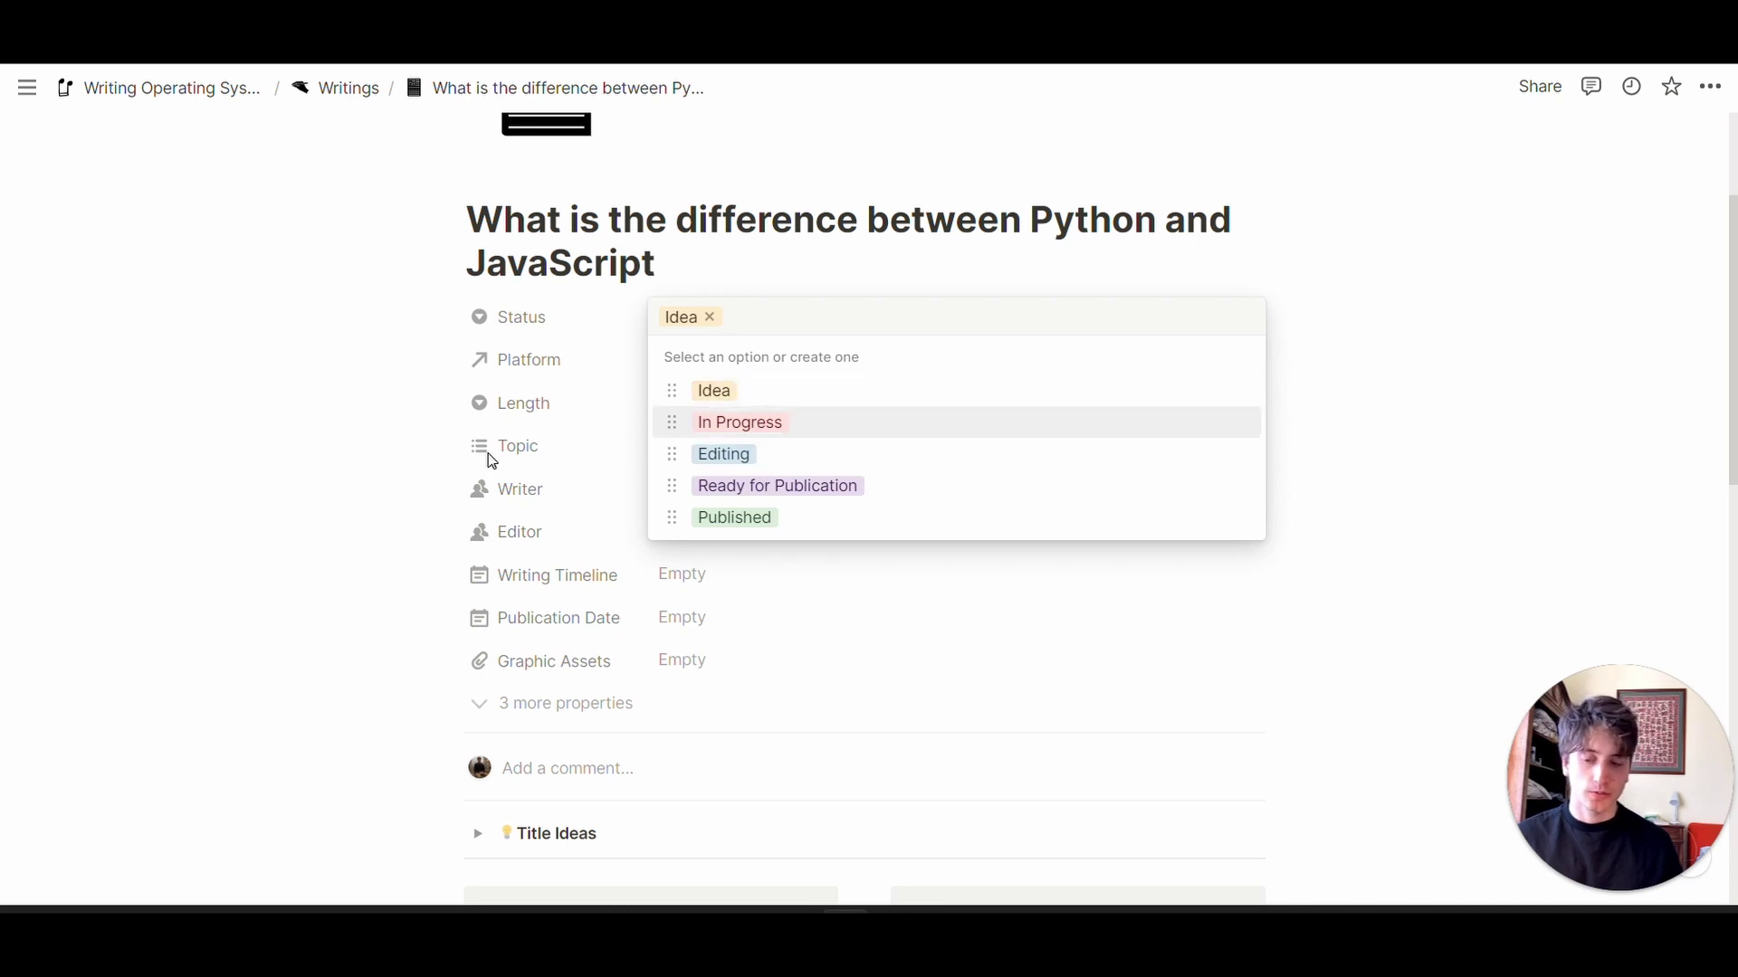
pyautogui.click(776, 388)
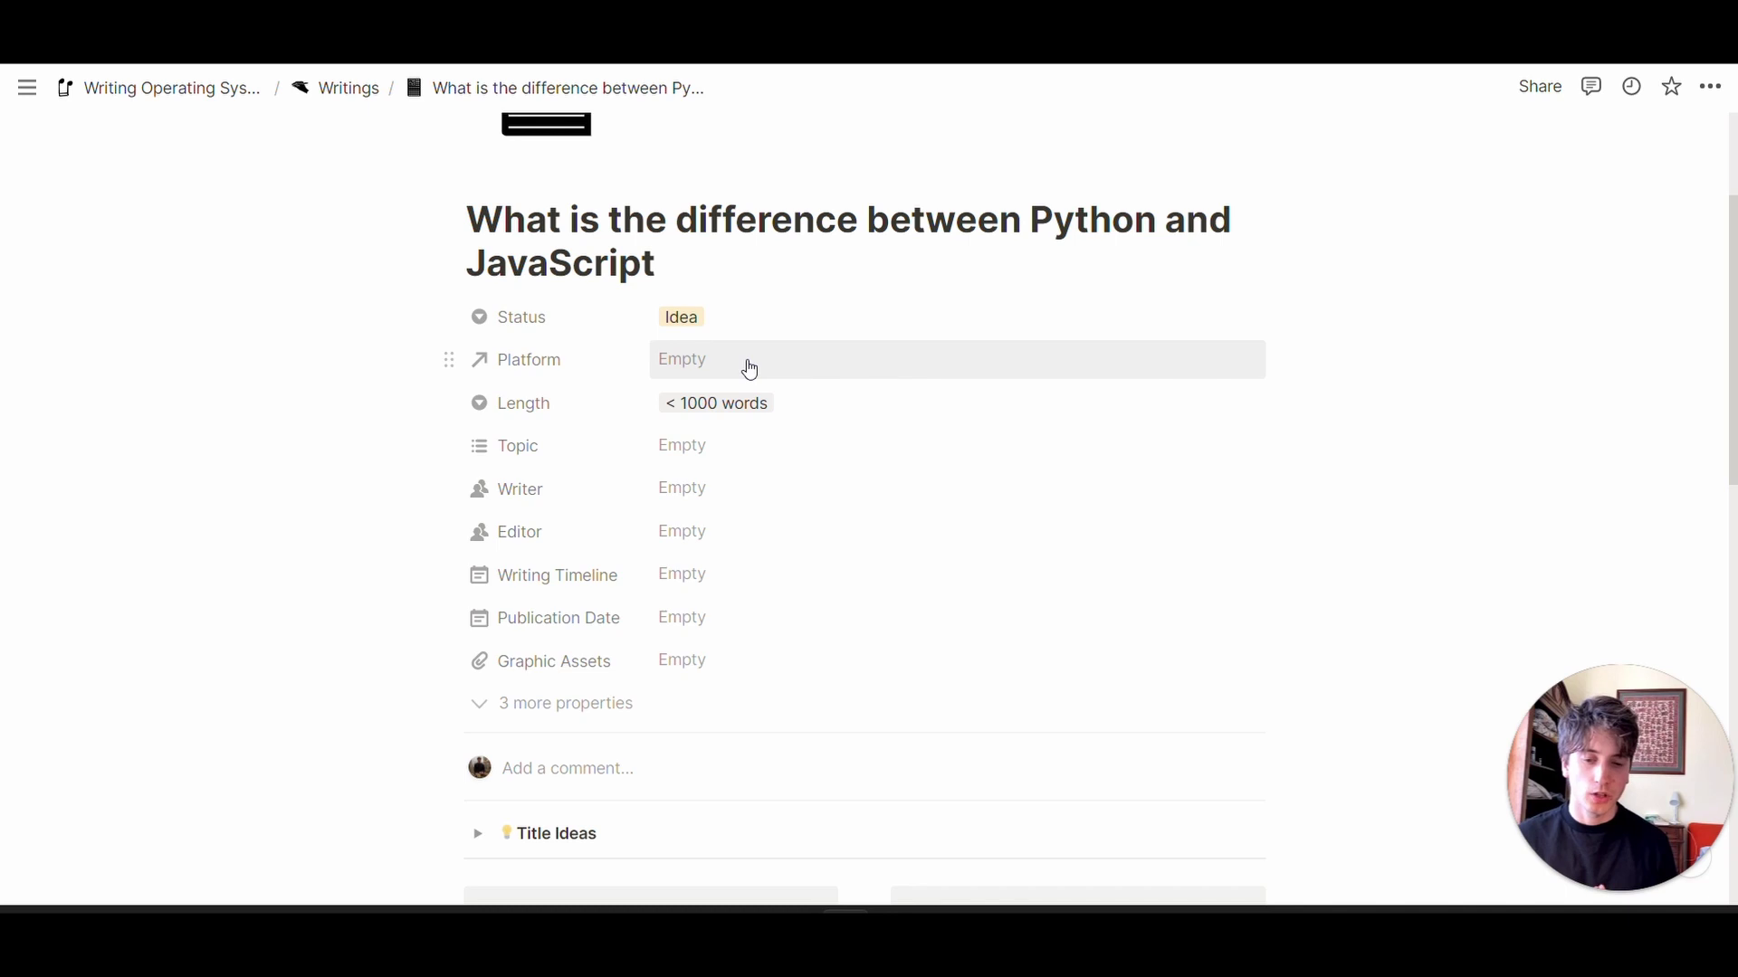
# Link the article's Platform relation to TechCrunch.
pyautogui.click(750, 369)
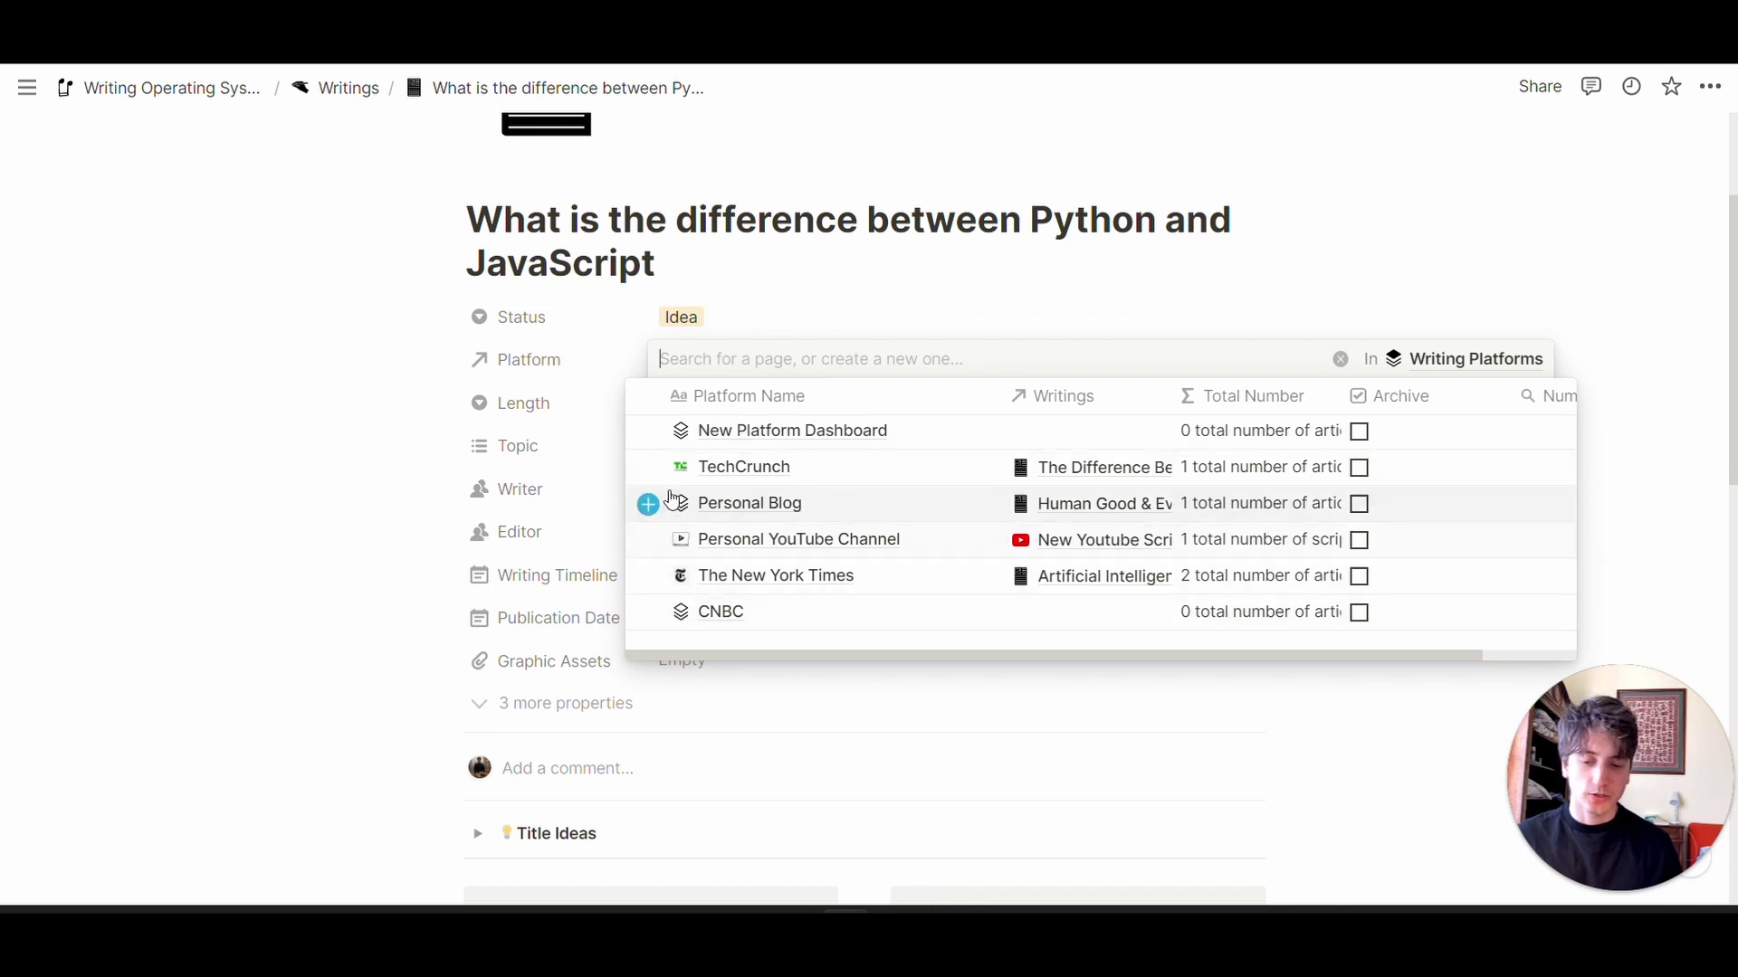
pyautogui.click(648, 467)
pyautogui.press('Escape')
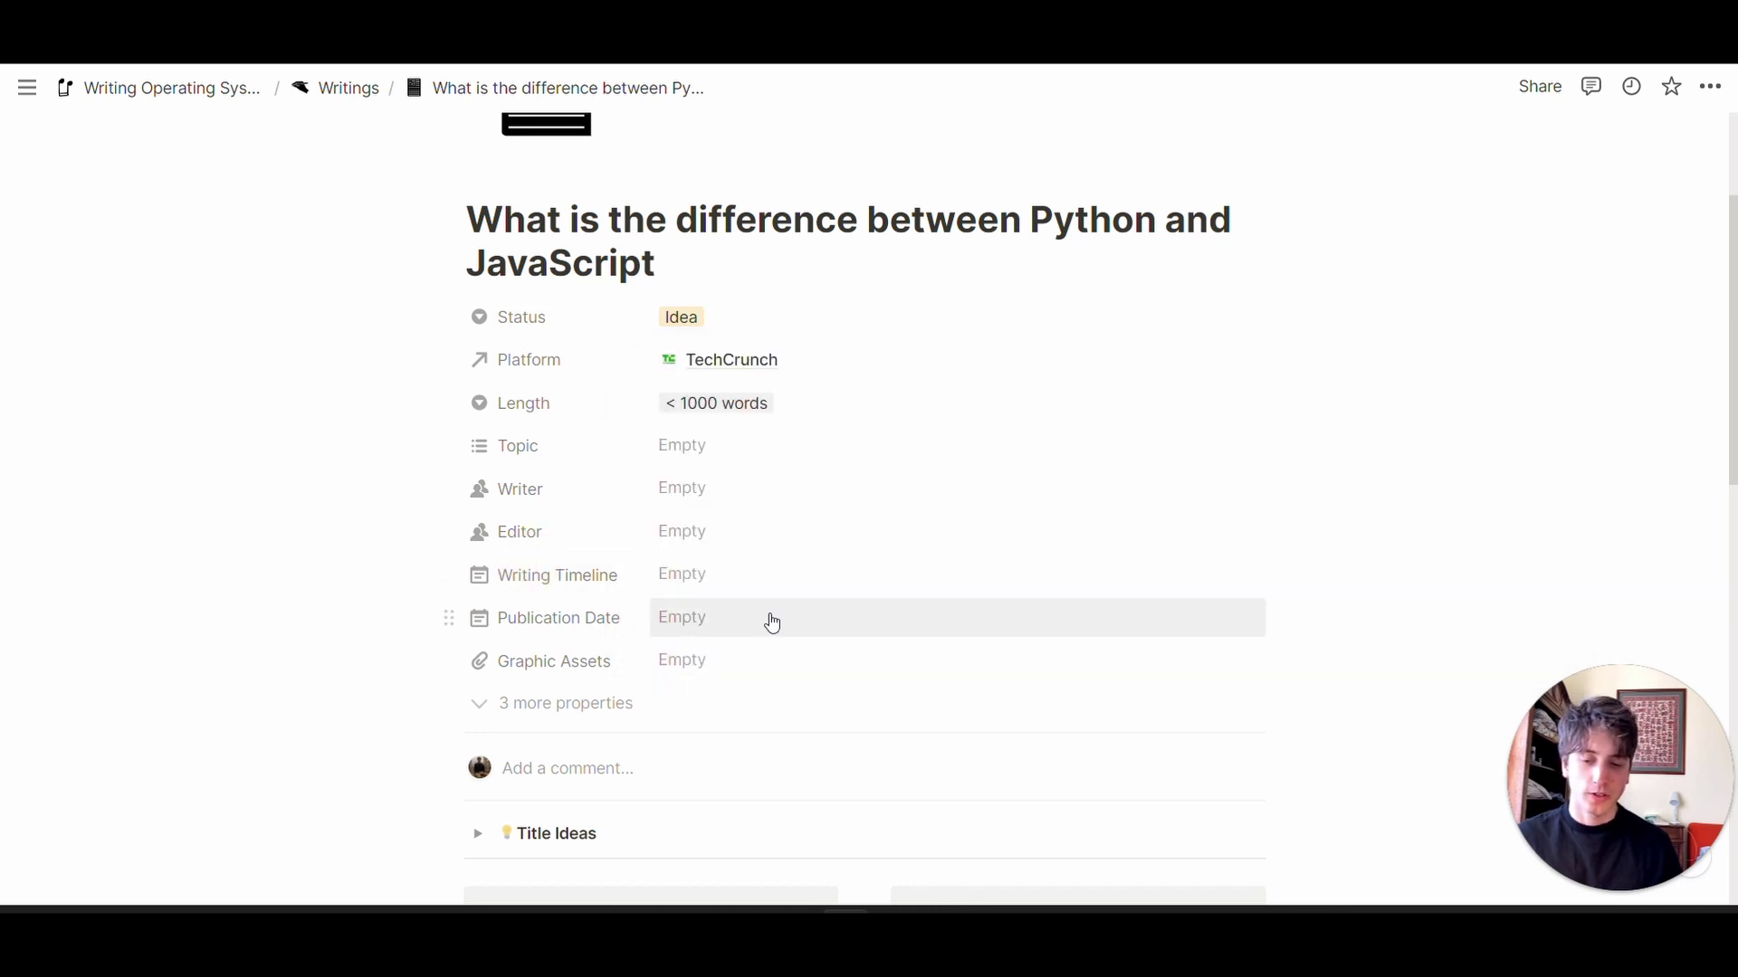
pyautogui.scroll(-2, 815, 588)
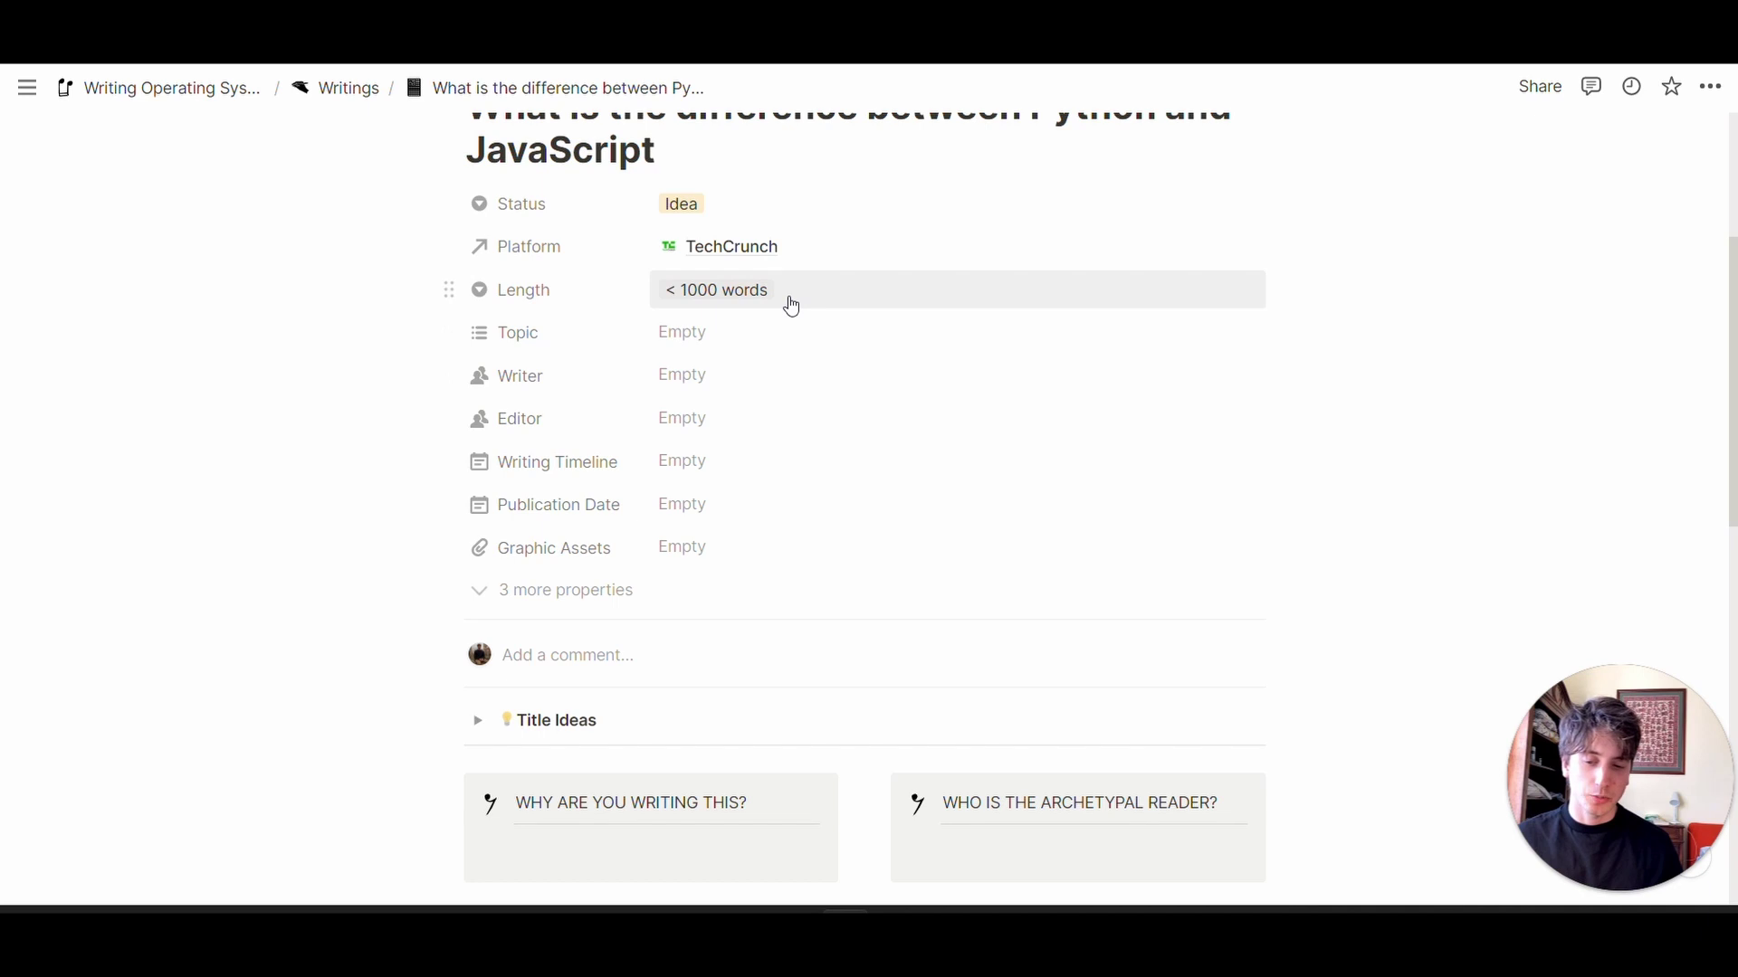
# Keep Length at '< 1000 words' and set Topic to Technology only, removing a trial Psychology tag.
pyautogui.click(790, 303)
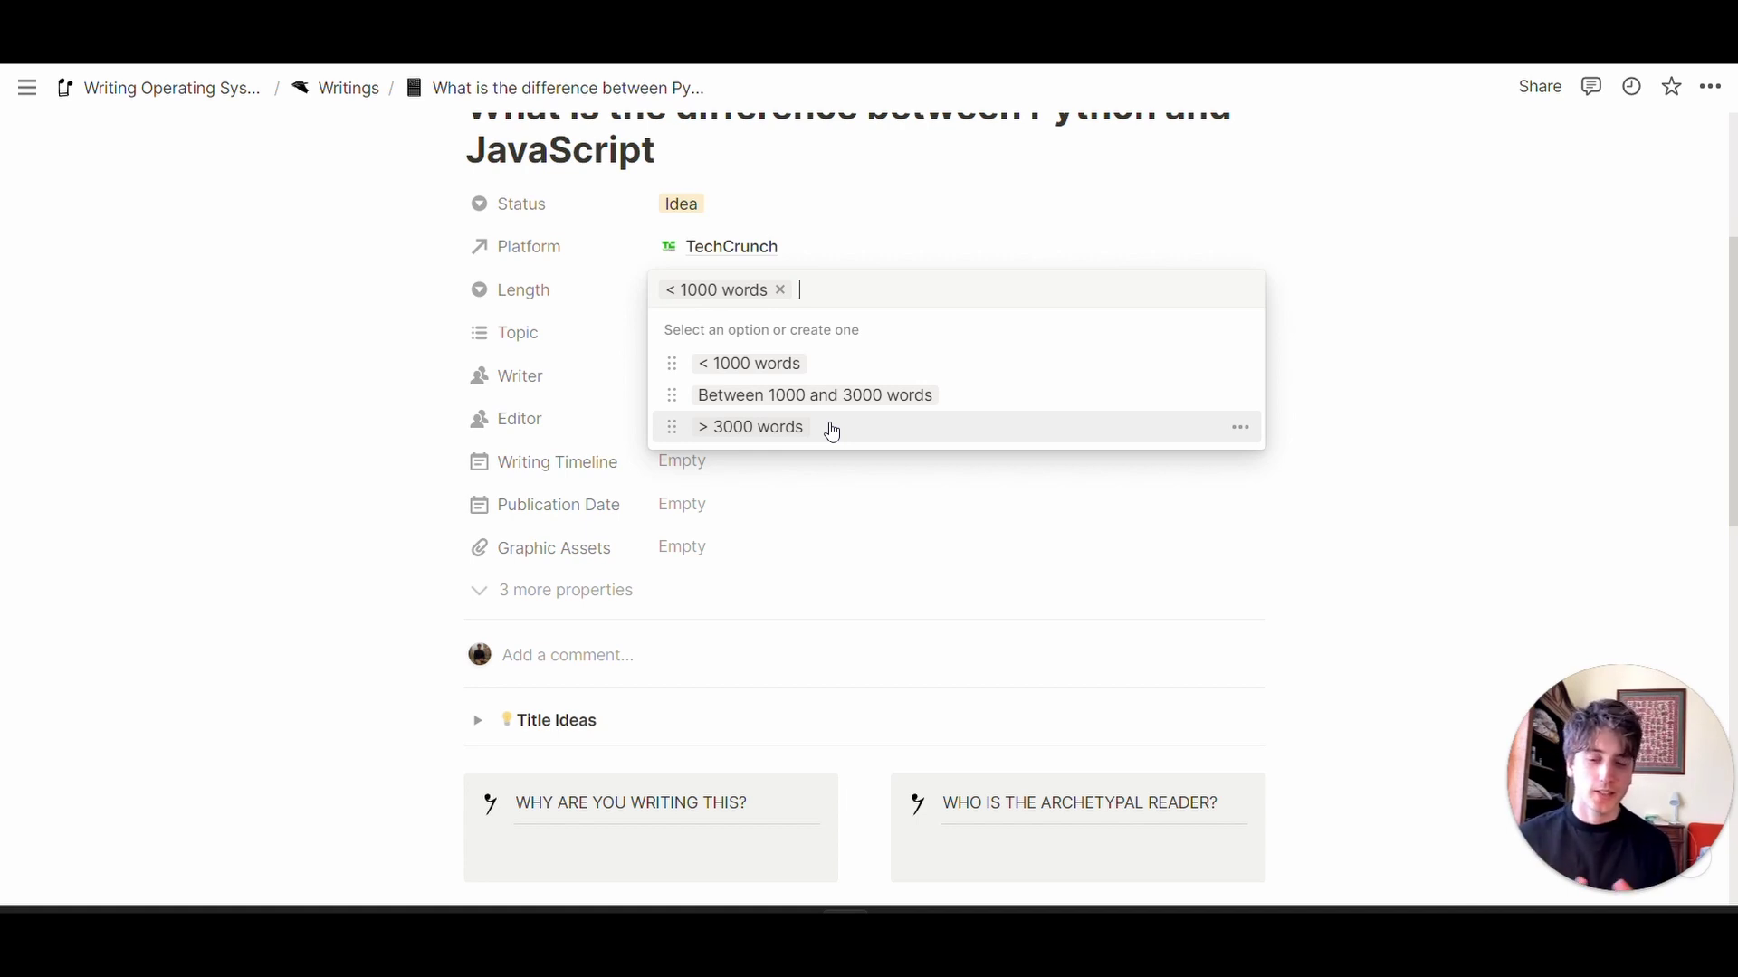
pyautogui.click(827, 525)
pyautogui.click(715, 331)
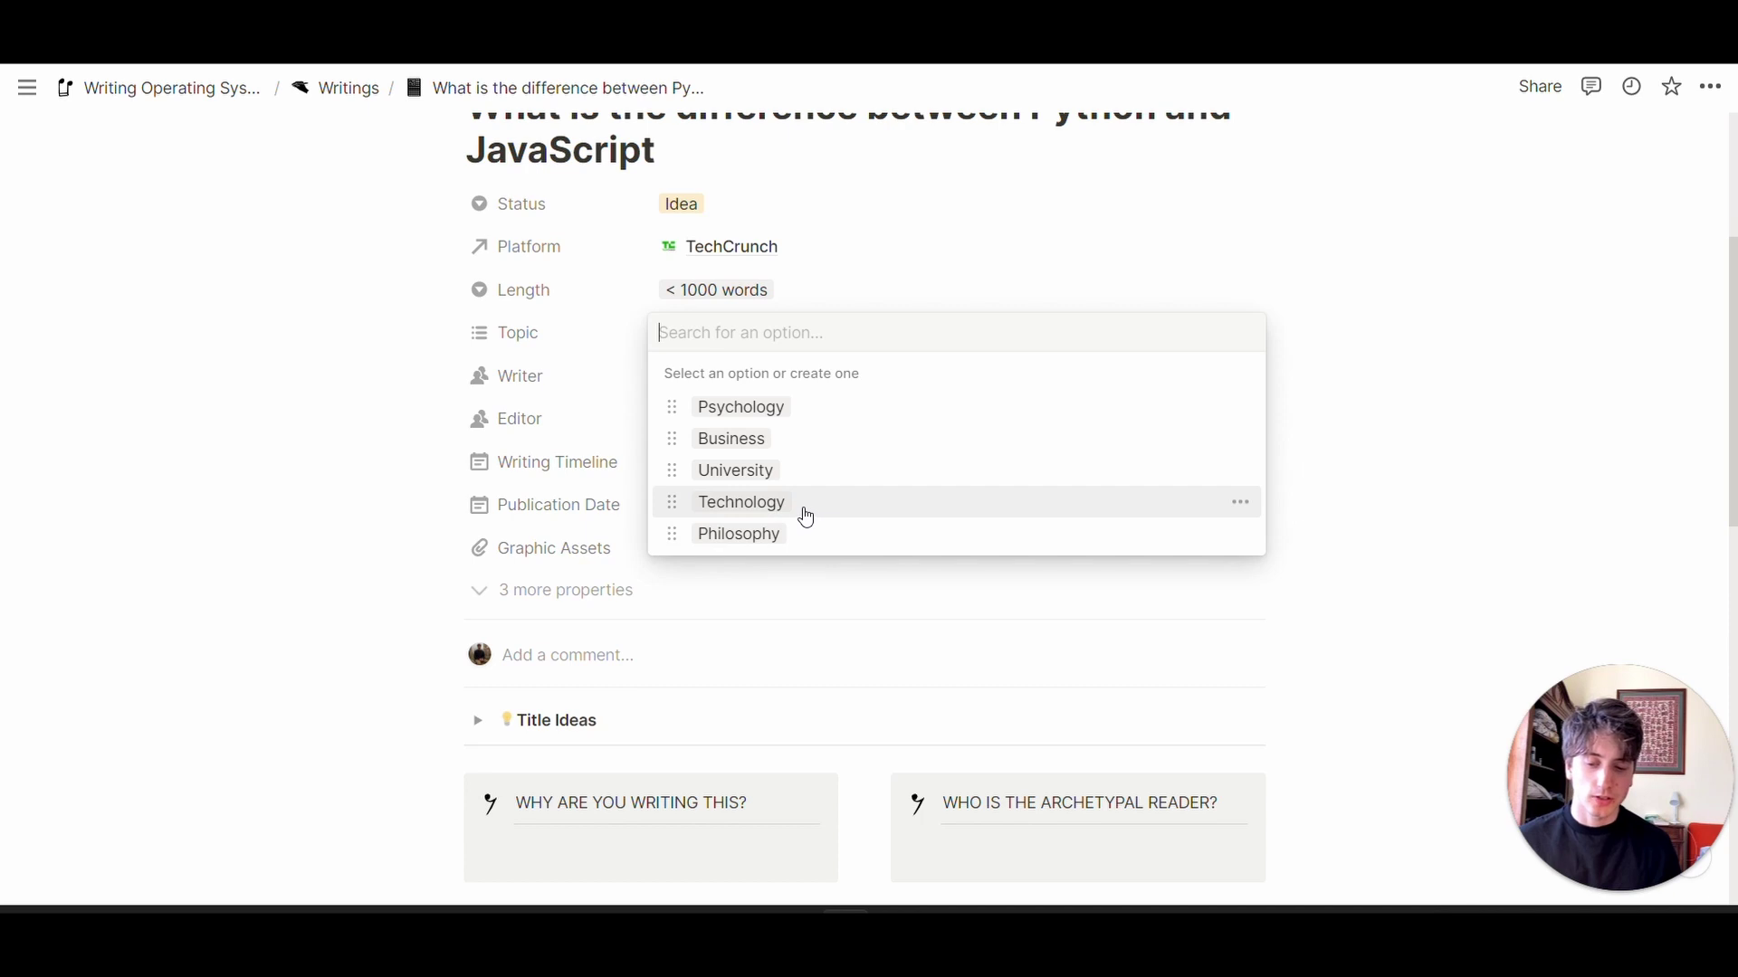
pyautogui.click(806, 517)
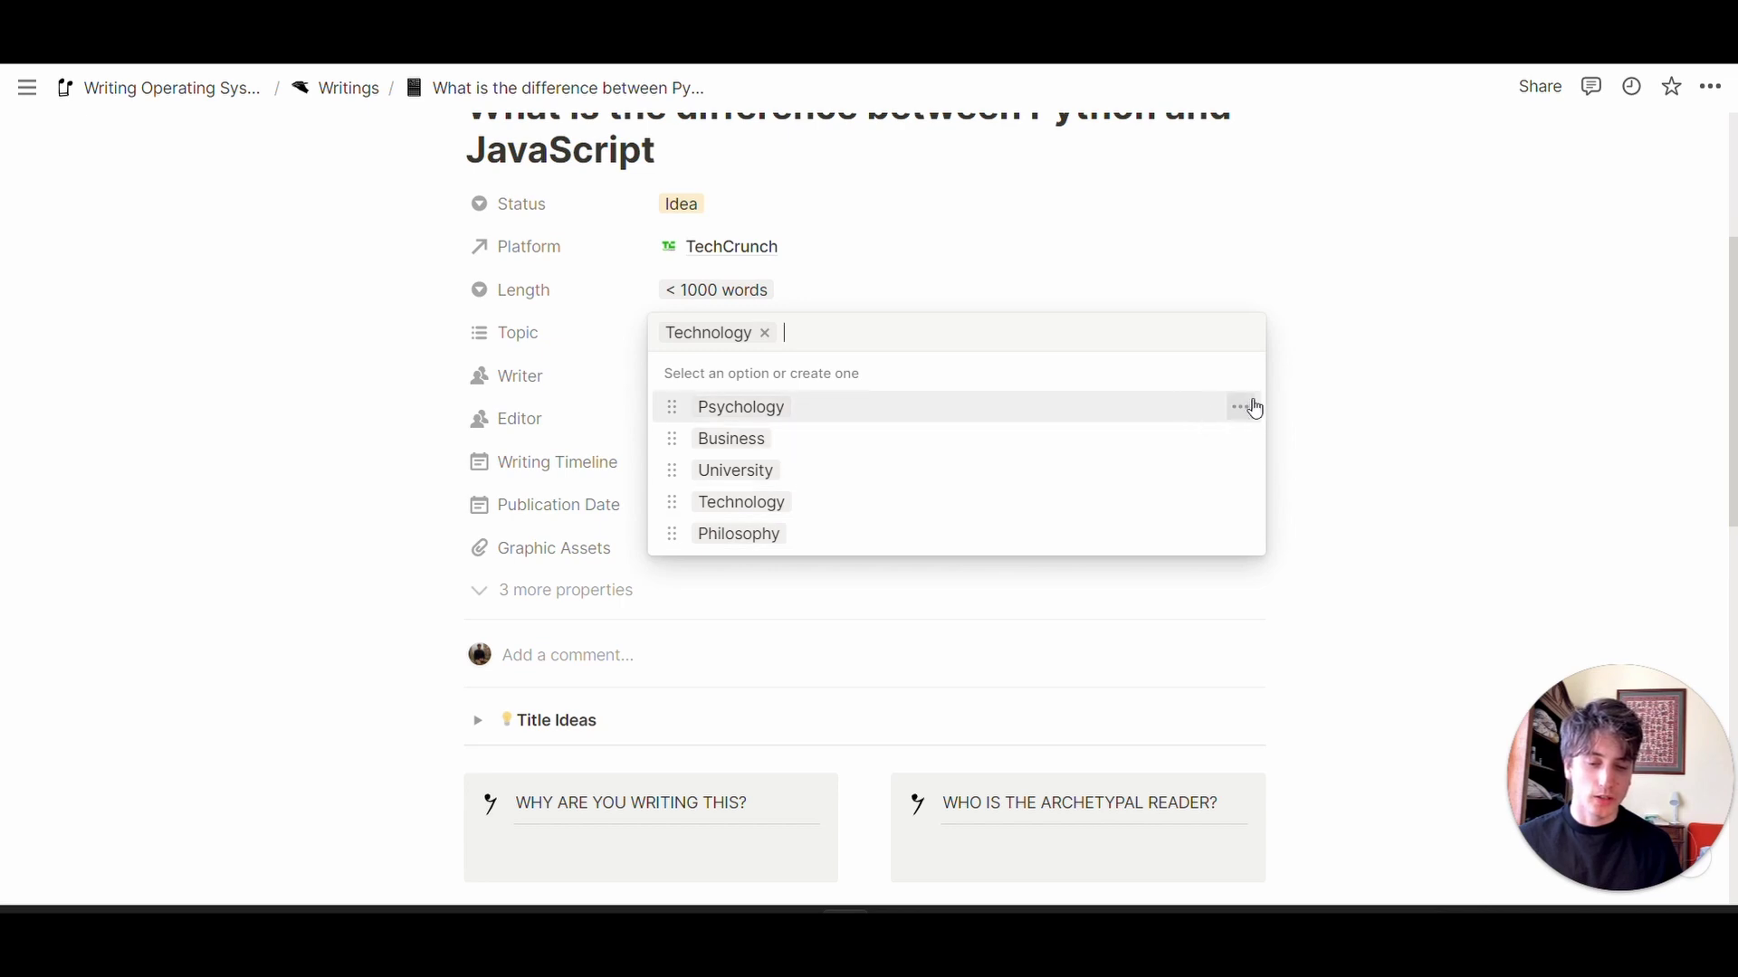
pyautogui.click(1249, 410)
pyautogui.click(1242, 409)
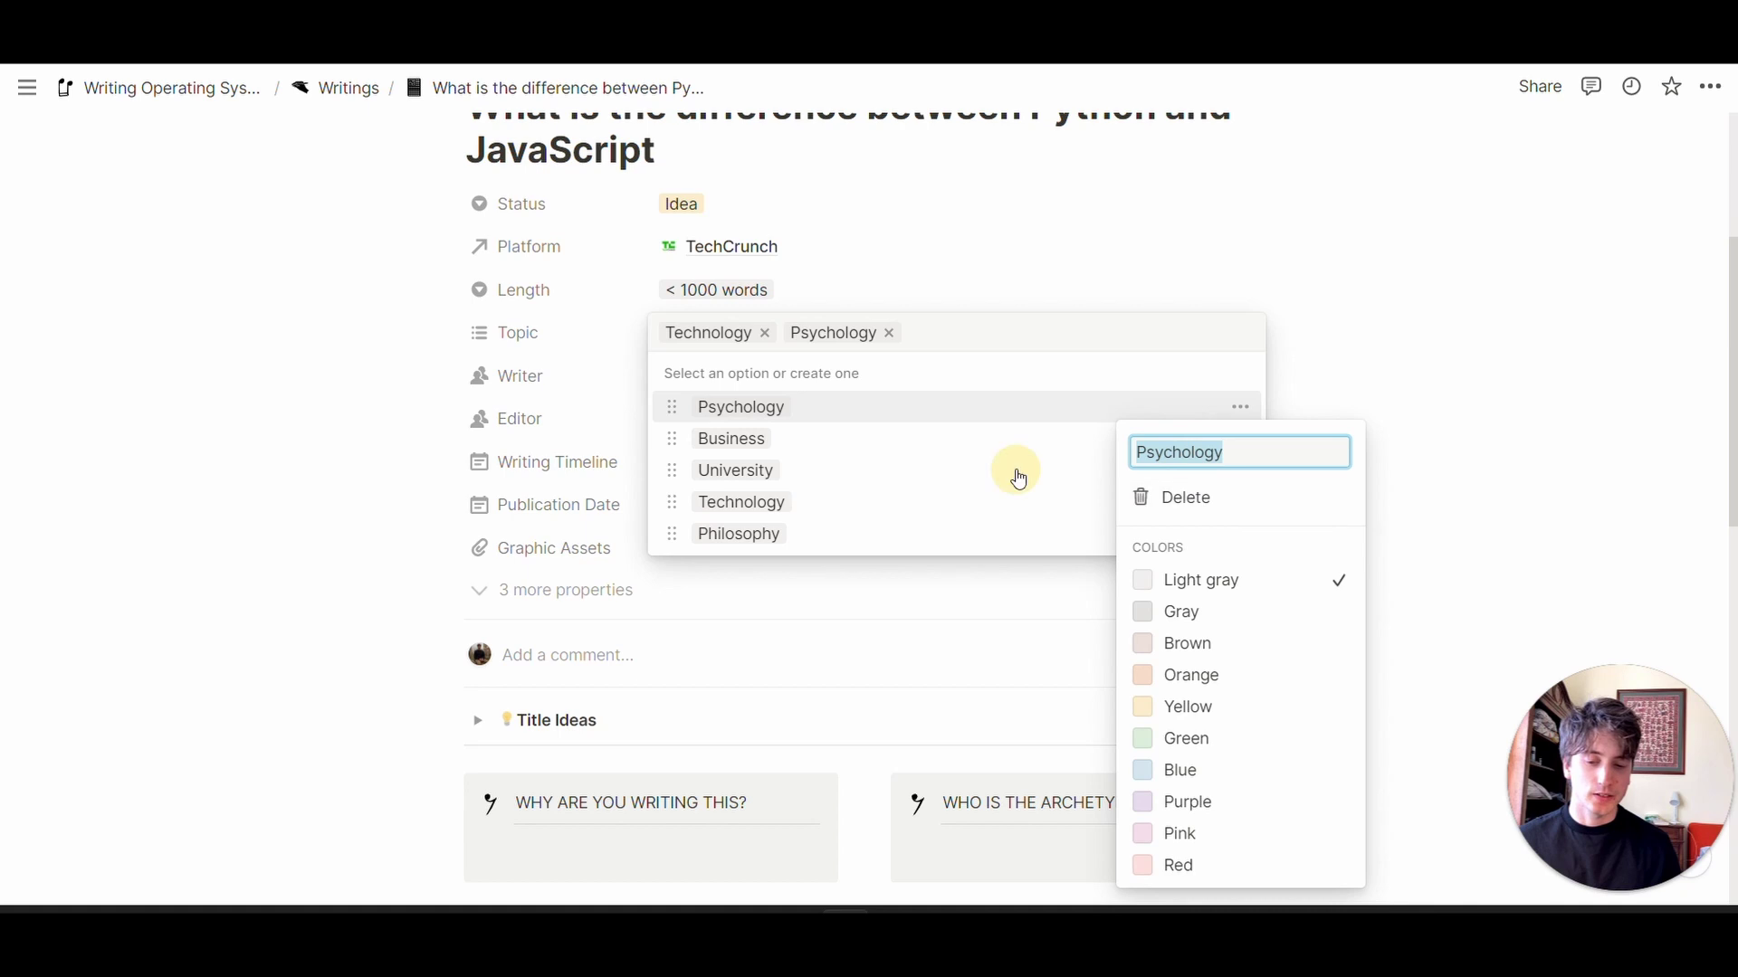
pyautogui.press('Escape')
pyautogui.press('BackSpace')
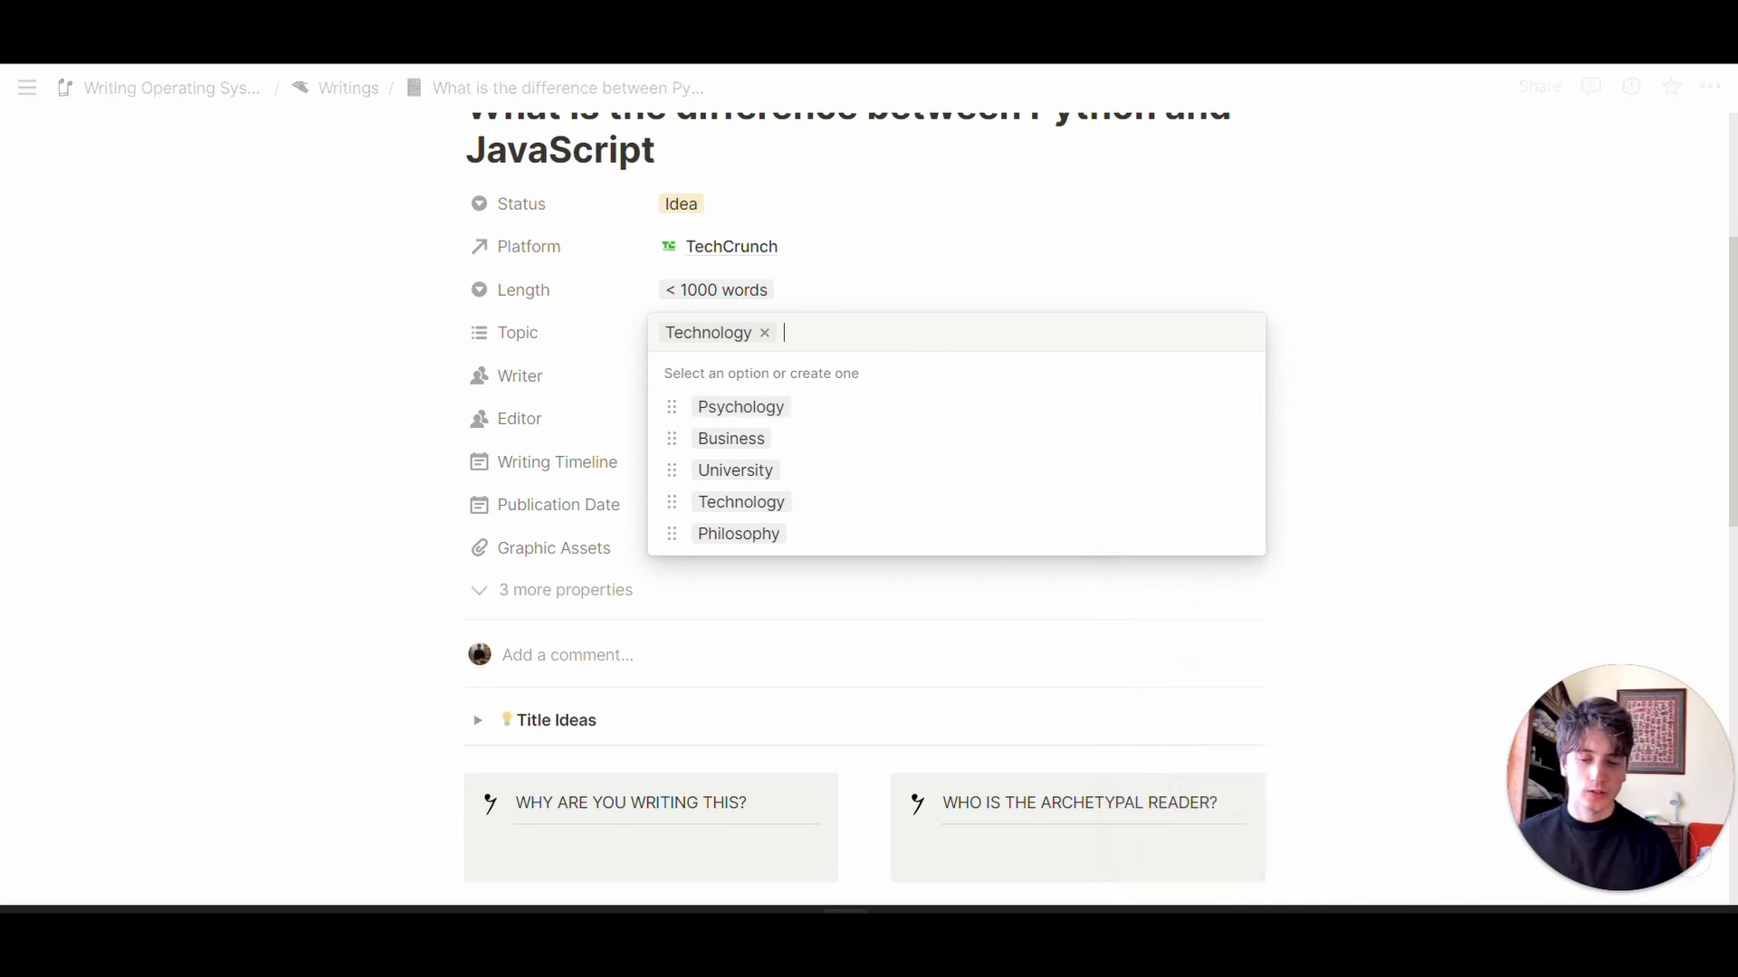
pyautogui.click(417, 443)
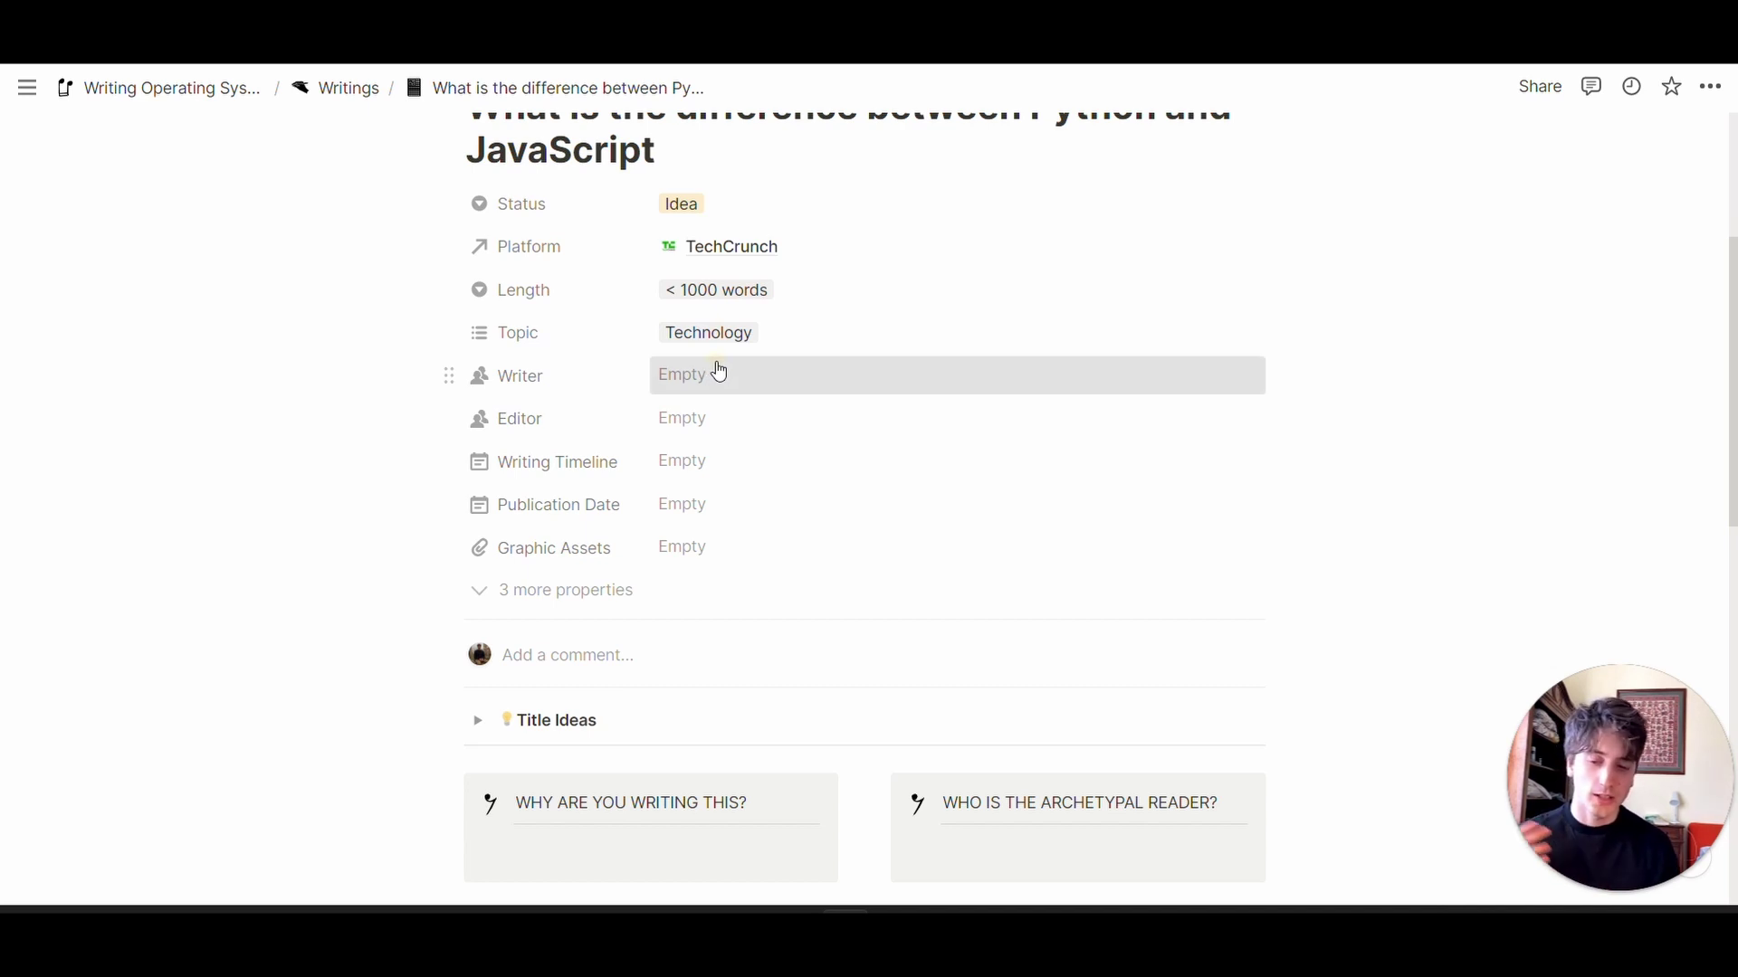
# Assign yourself as the article's Writer from the person list.
pyautogui.click(715, 373)
pyautogui.click(756, 445)
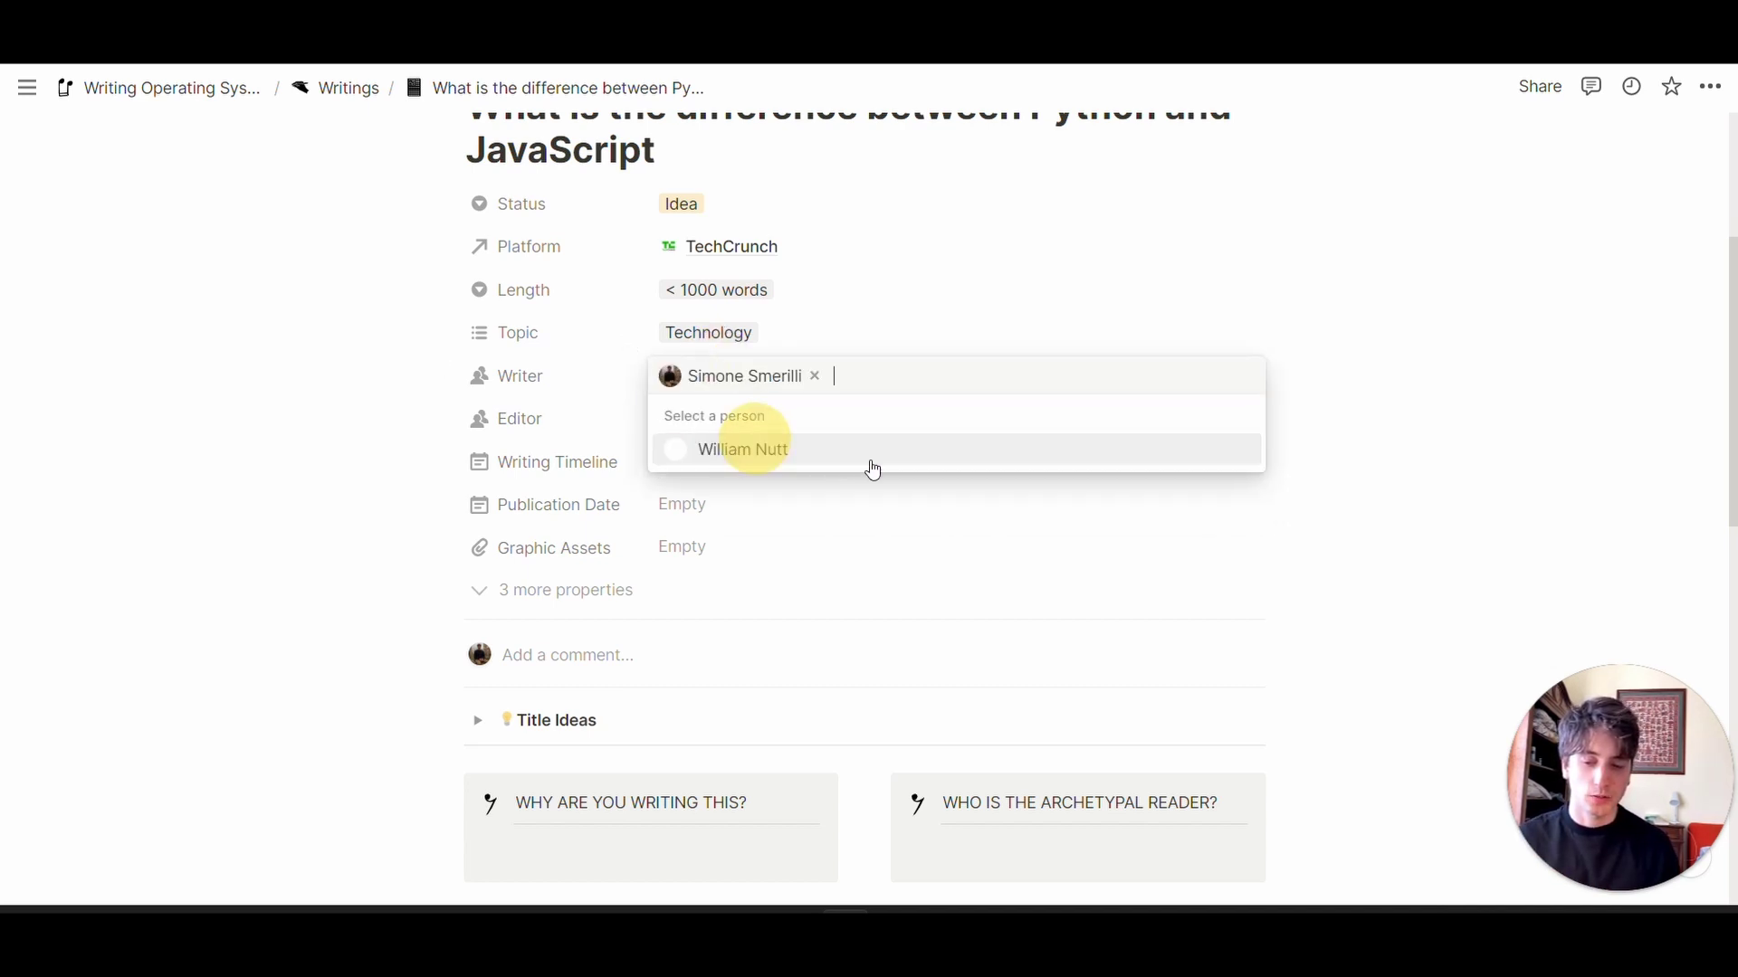
pyautogui.click(496, 504)
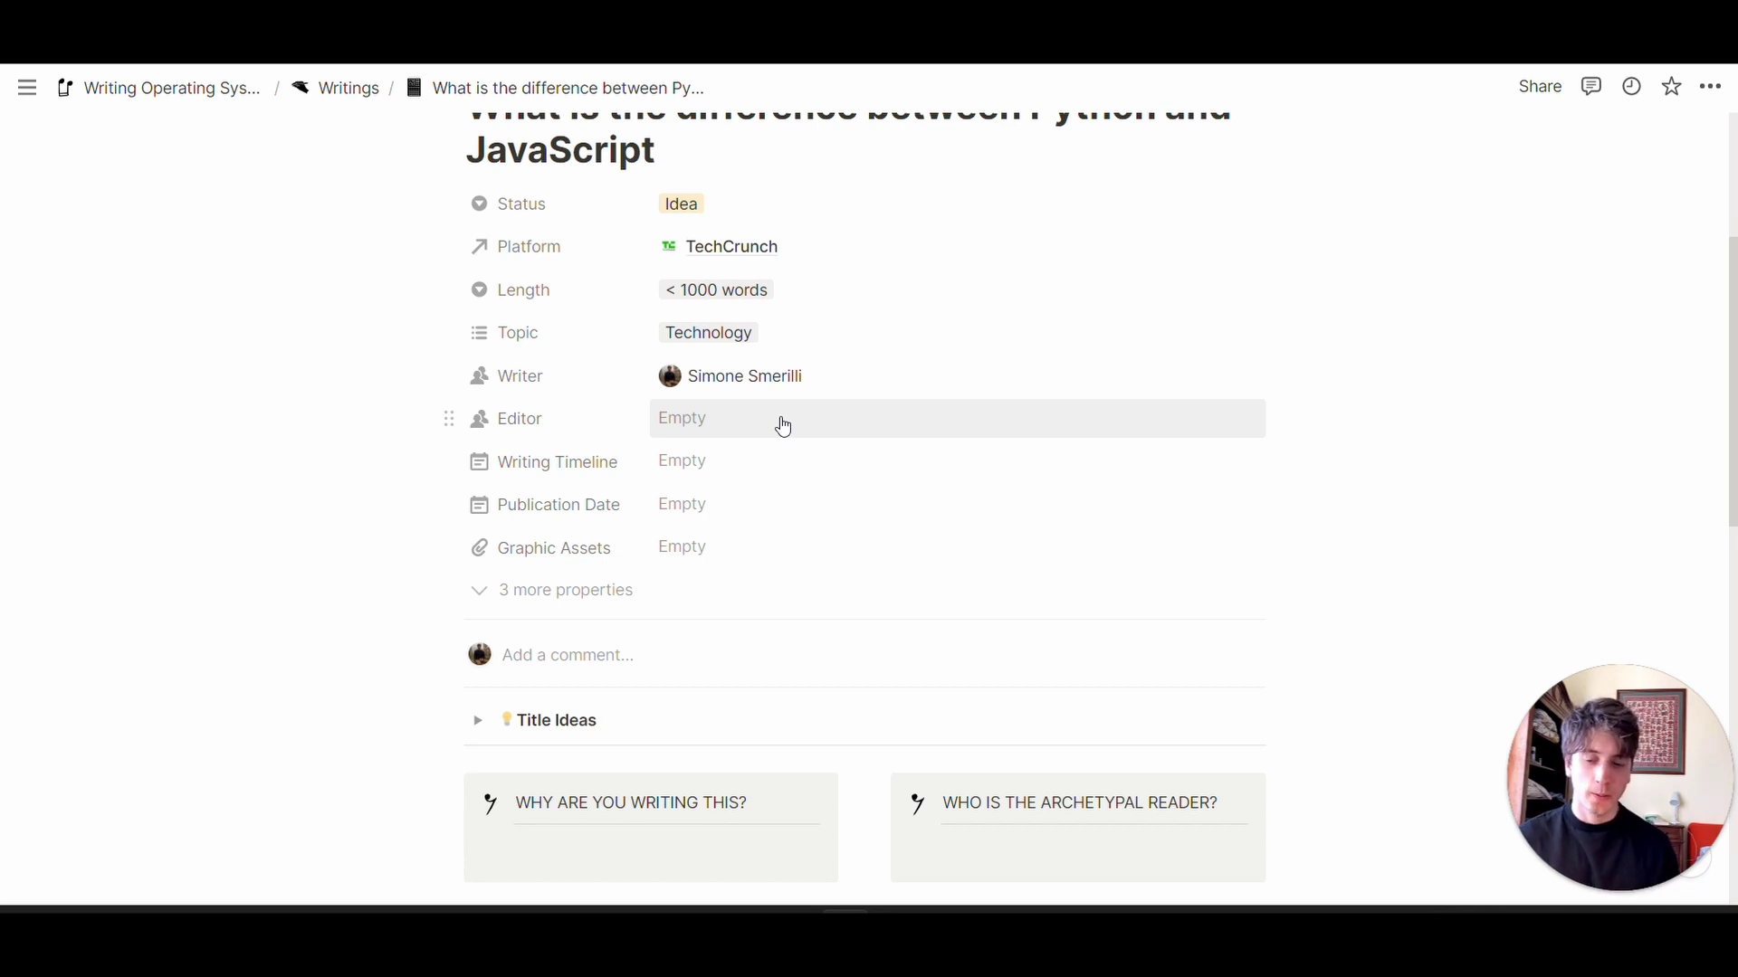
pyautogui.scroll(-2, 888, 430)
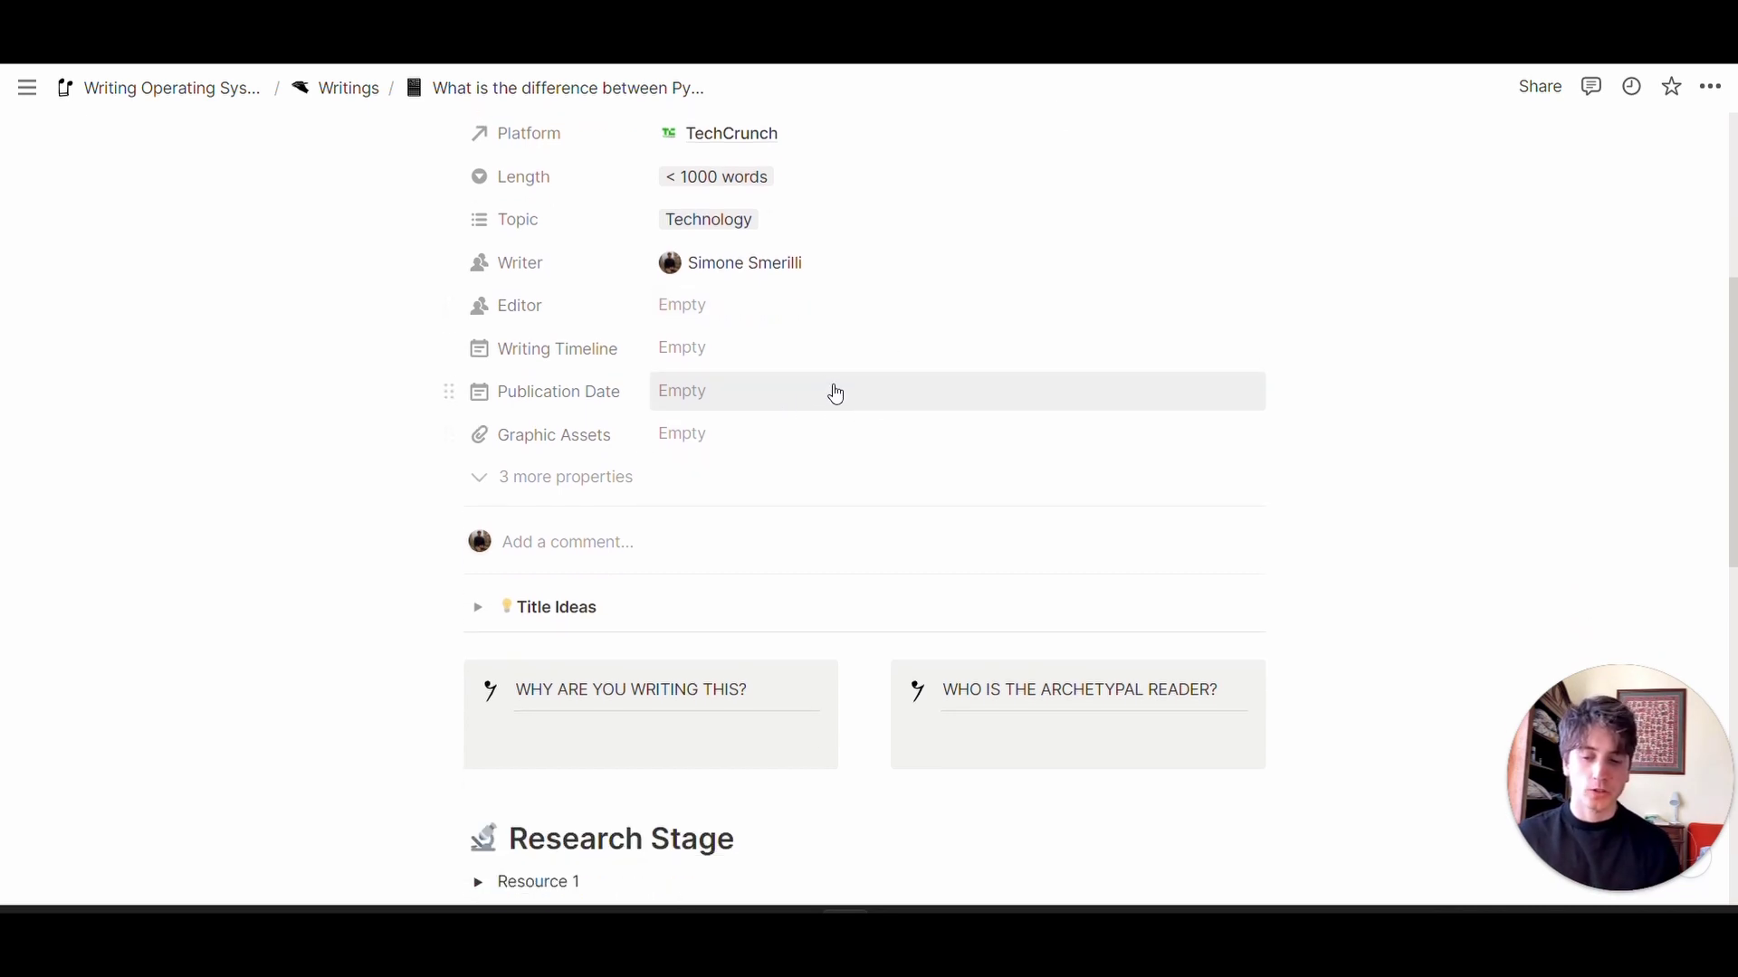
# Set the Writing Timeline to run March 21 → March 25, 2022.
pyautogui.click(784, 353)
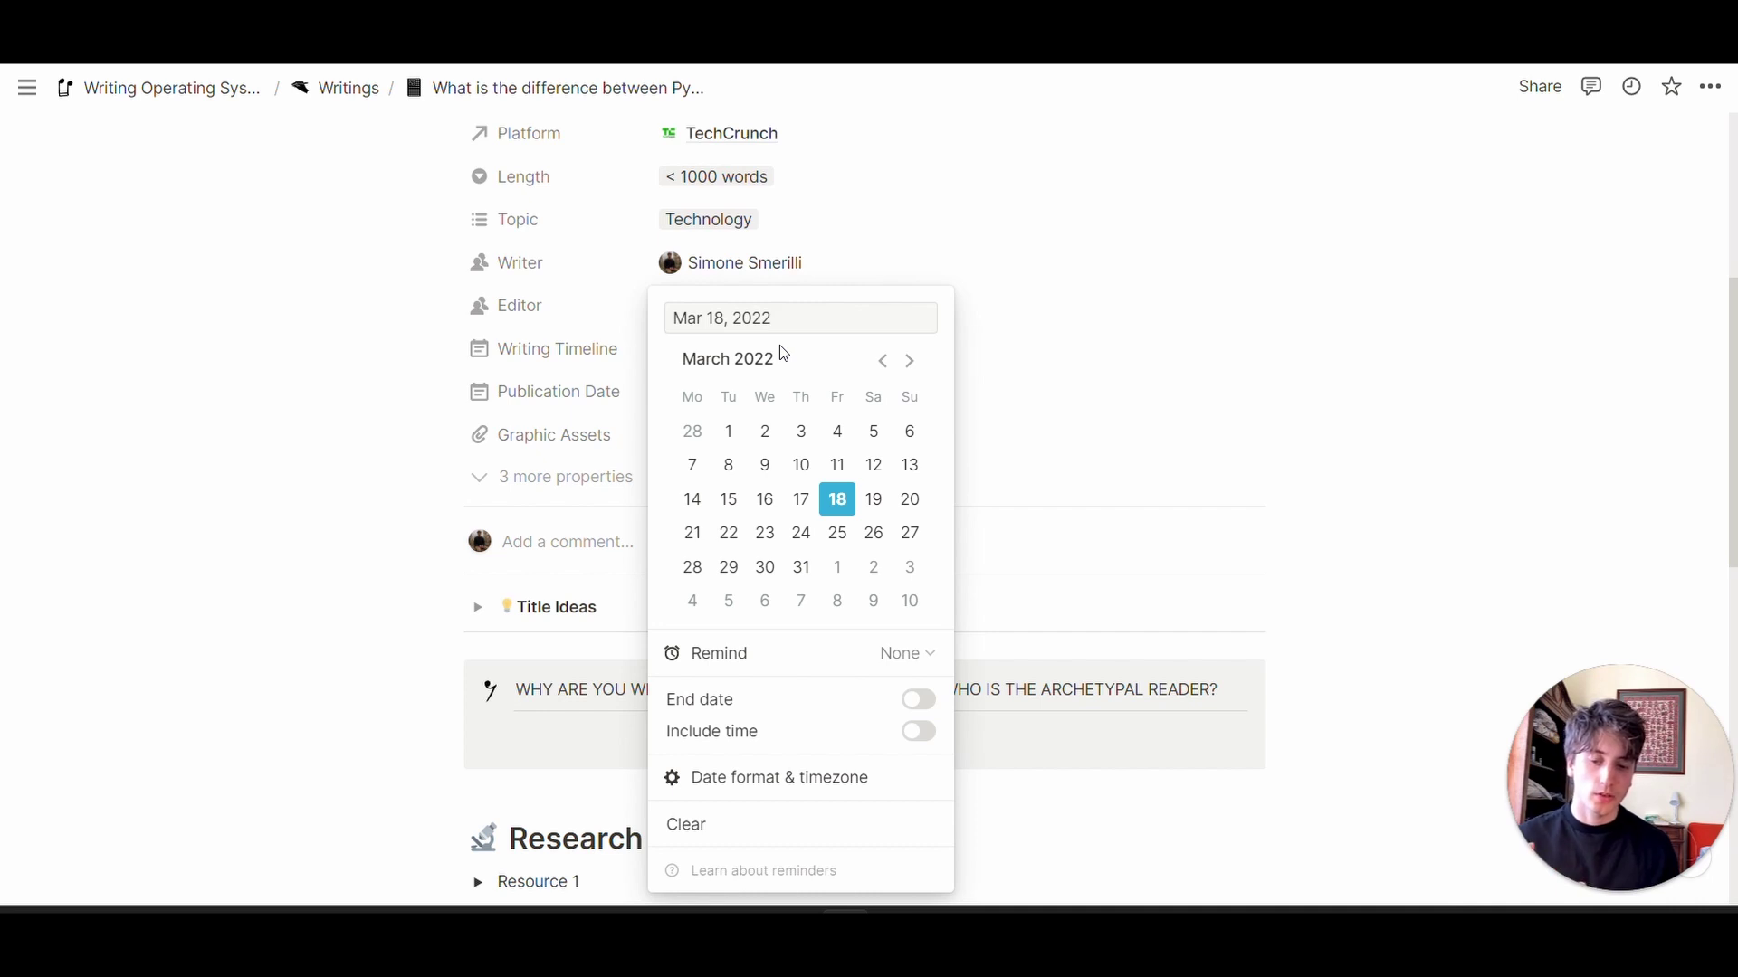
pyautogui.click(695, 543)
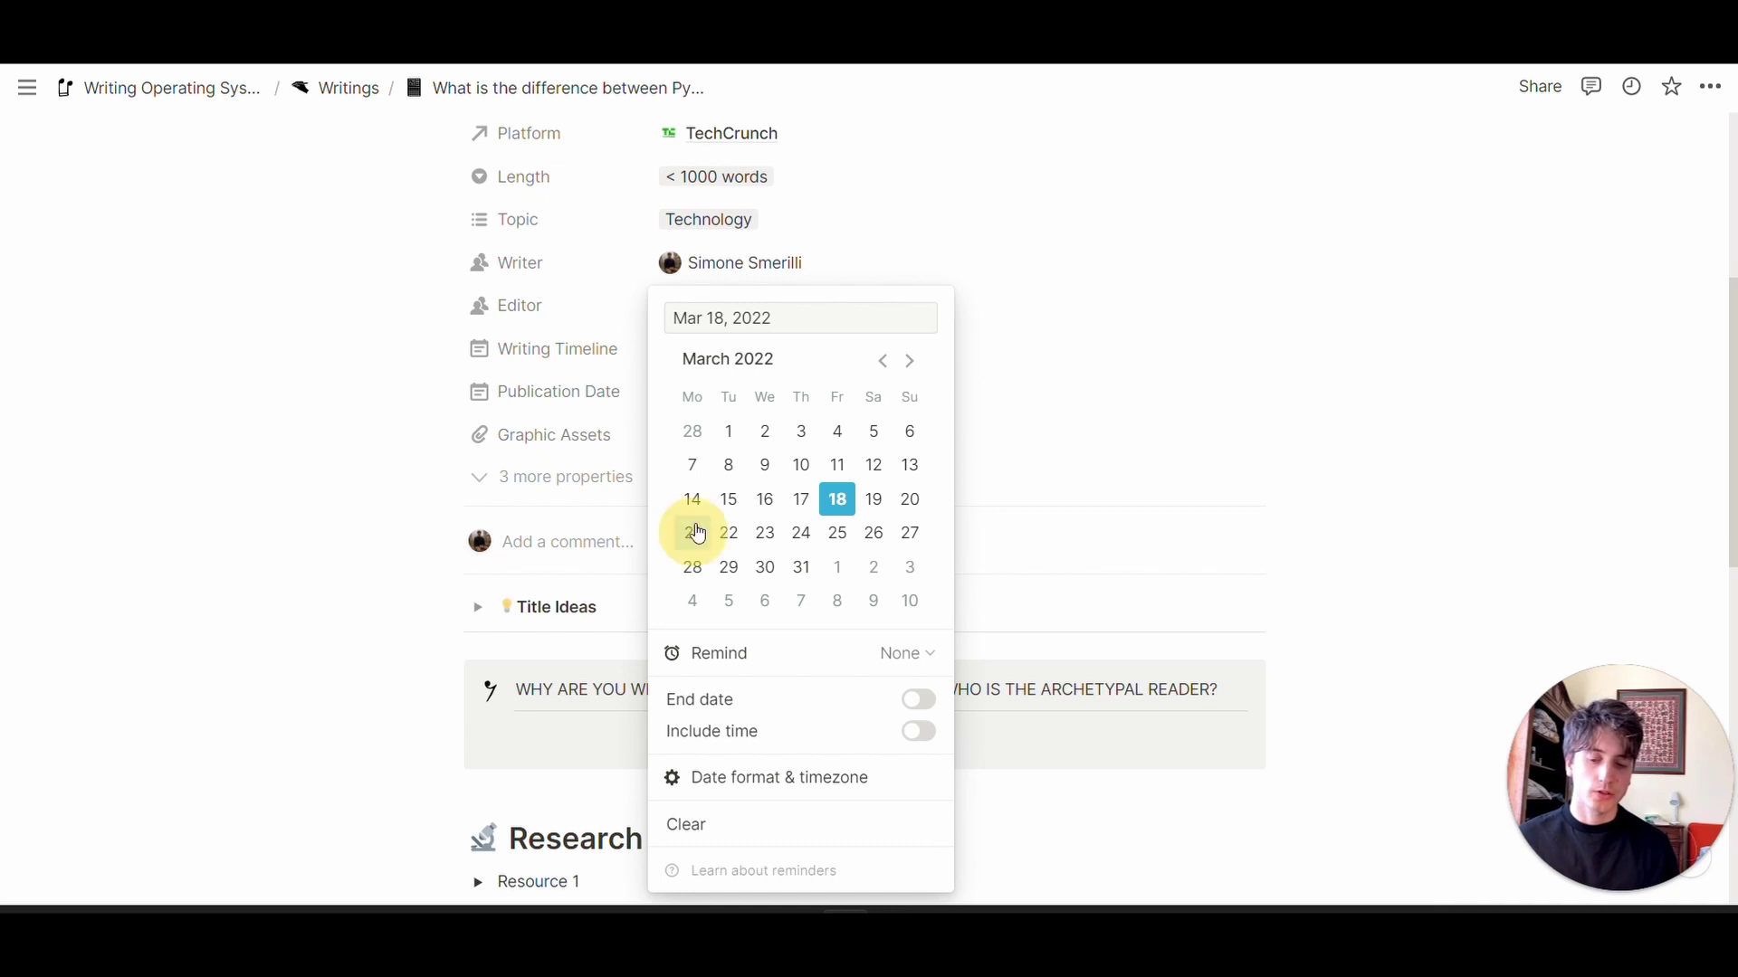
pyautogui.click(921, 703)
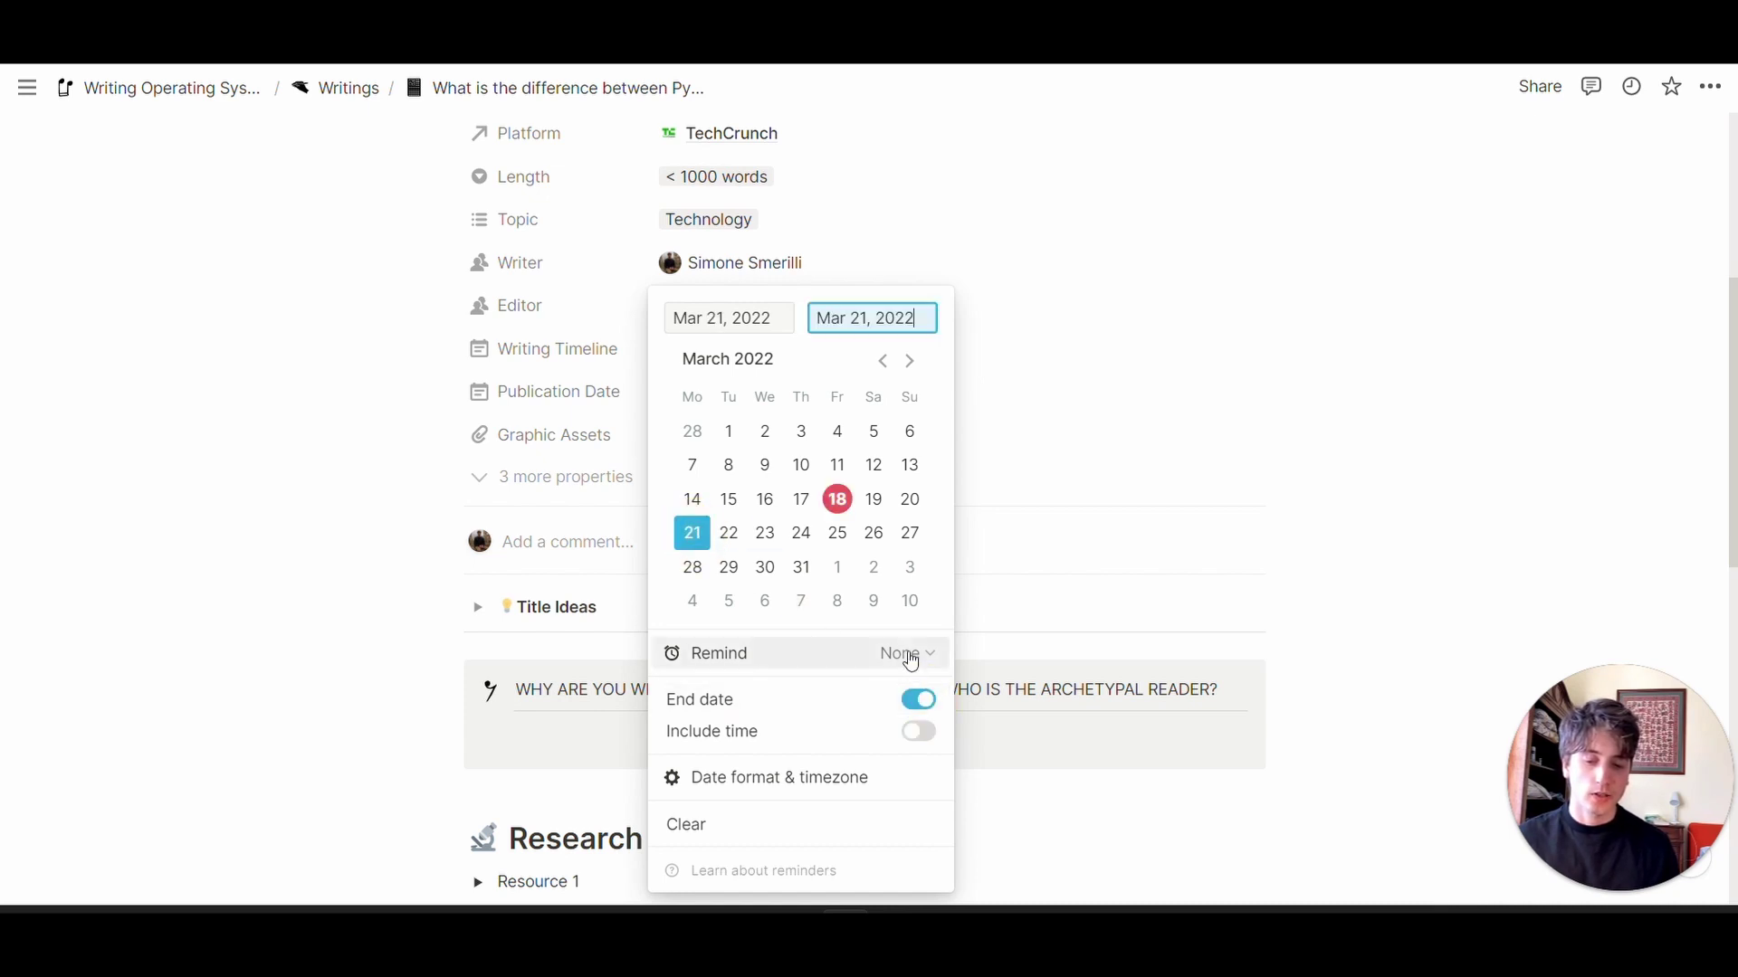
pyautogui.click(837, 534)
pyautogui.click(1122, 413)
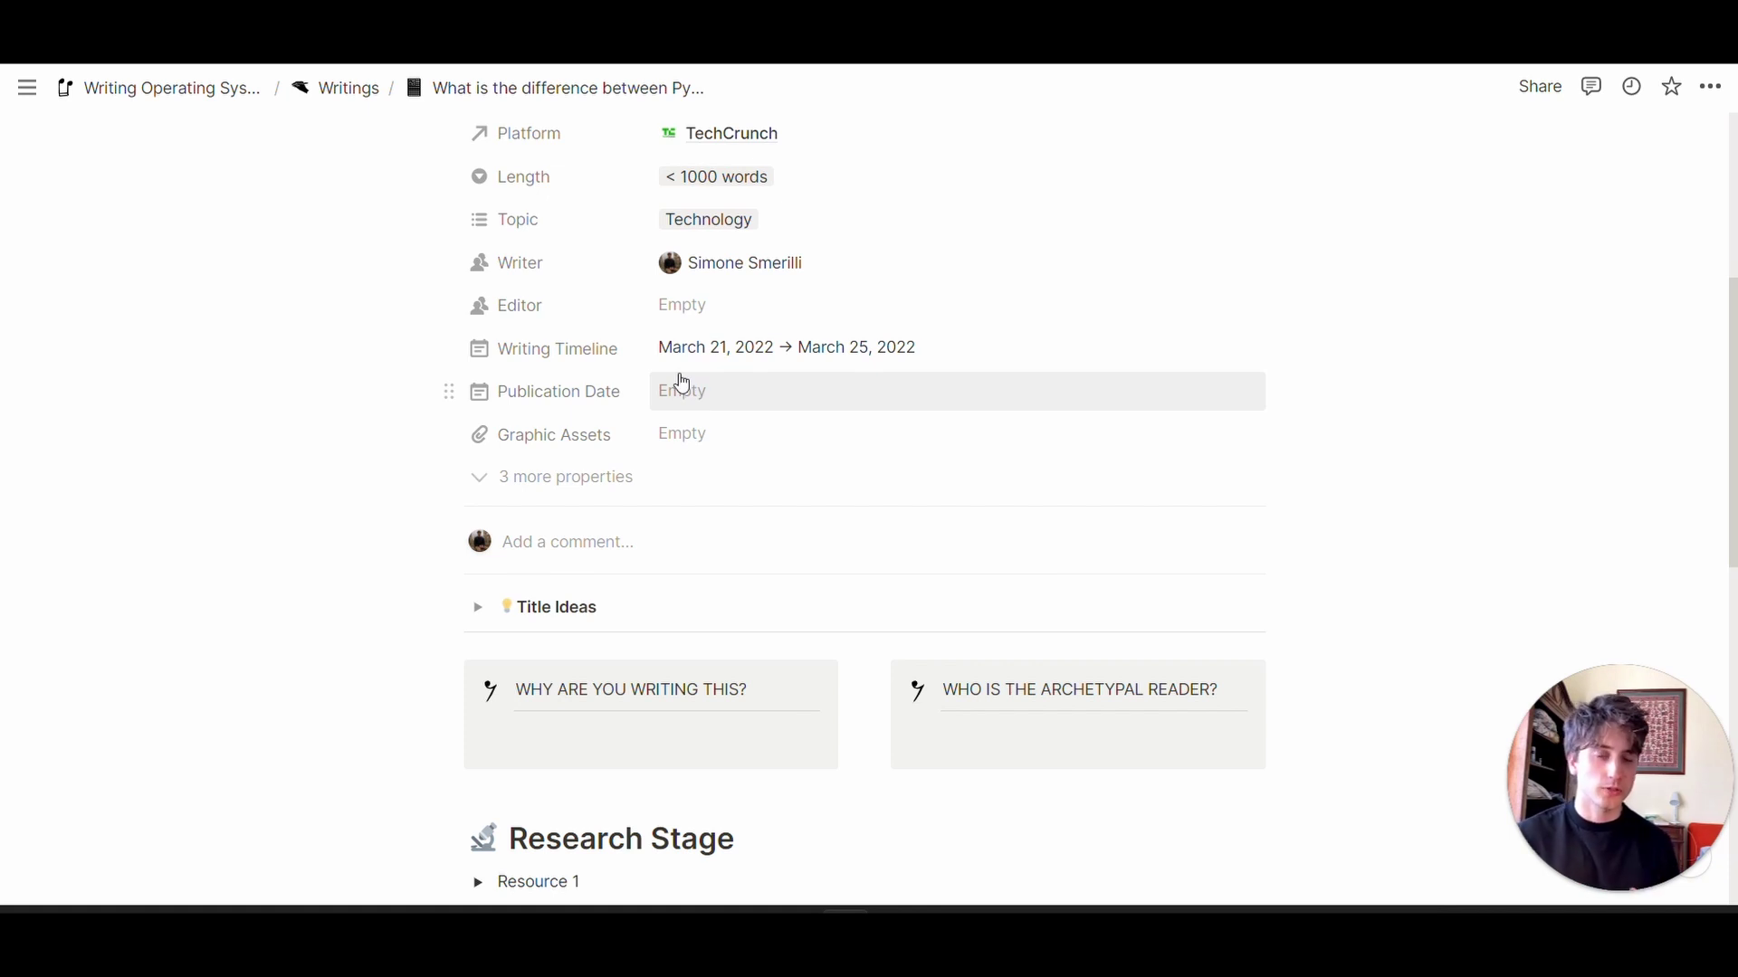
# Set the Publication Date to March 31, 2022, leaving Graphic Assets empty.
pyautogui.click(772, 406)
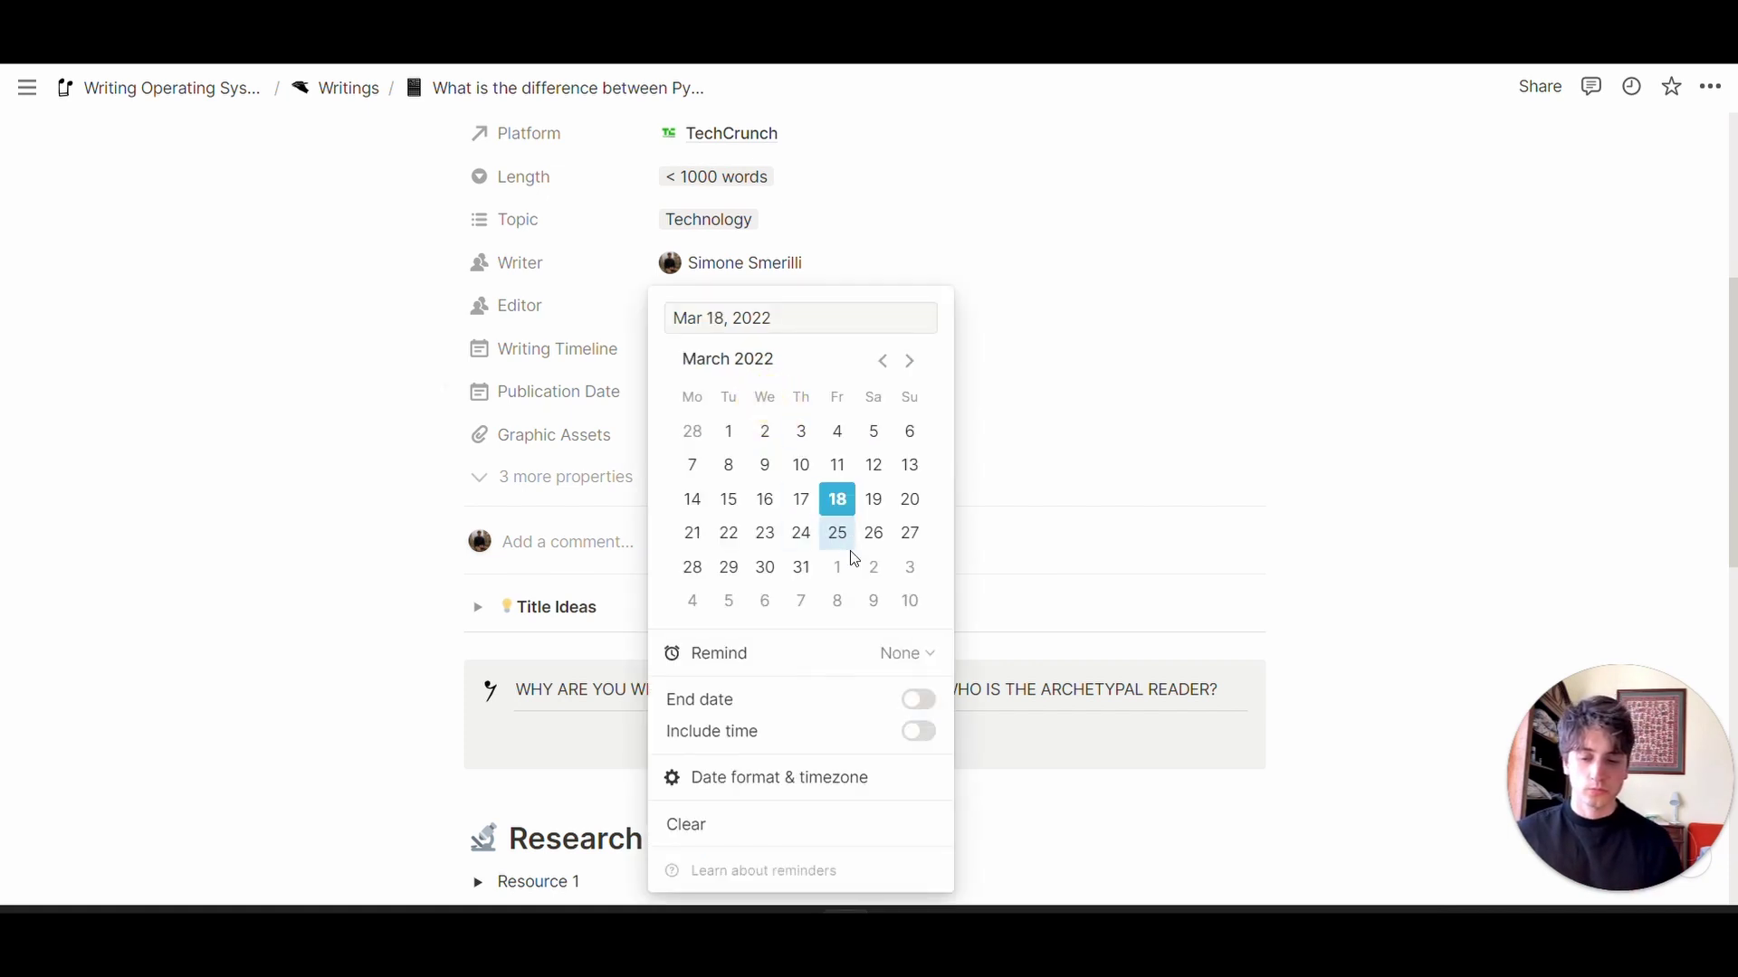
pyautogui.click(801, 569)
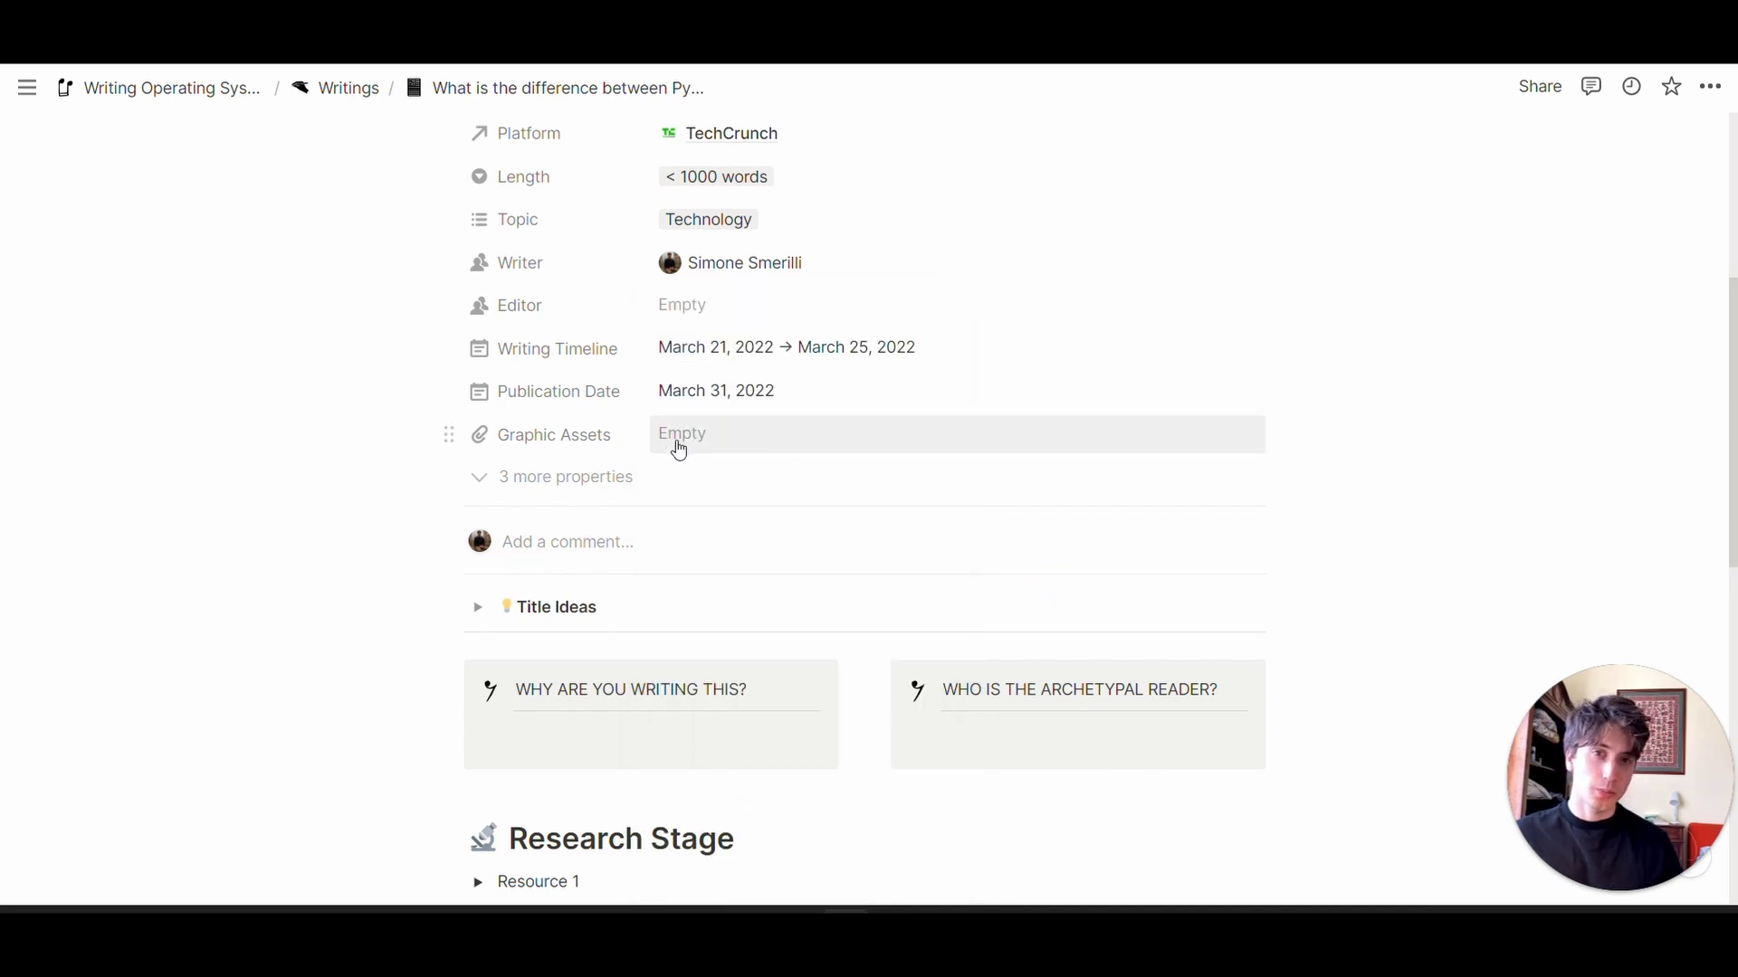
pyautogui.click(680, 448)
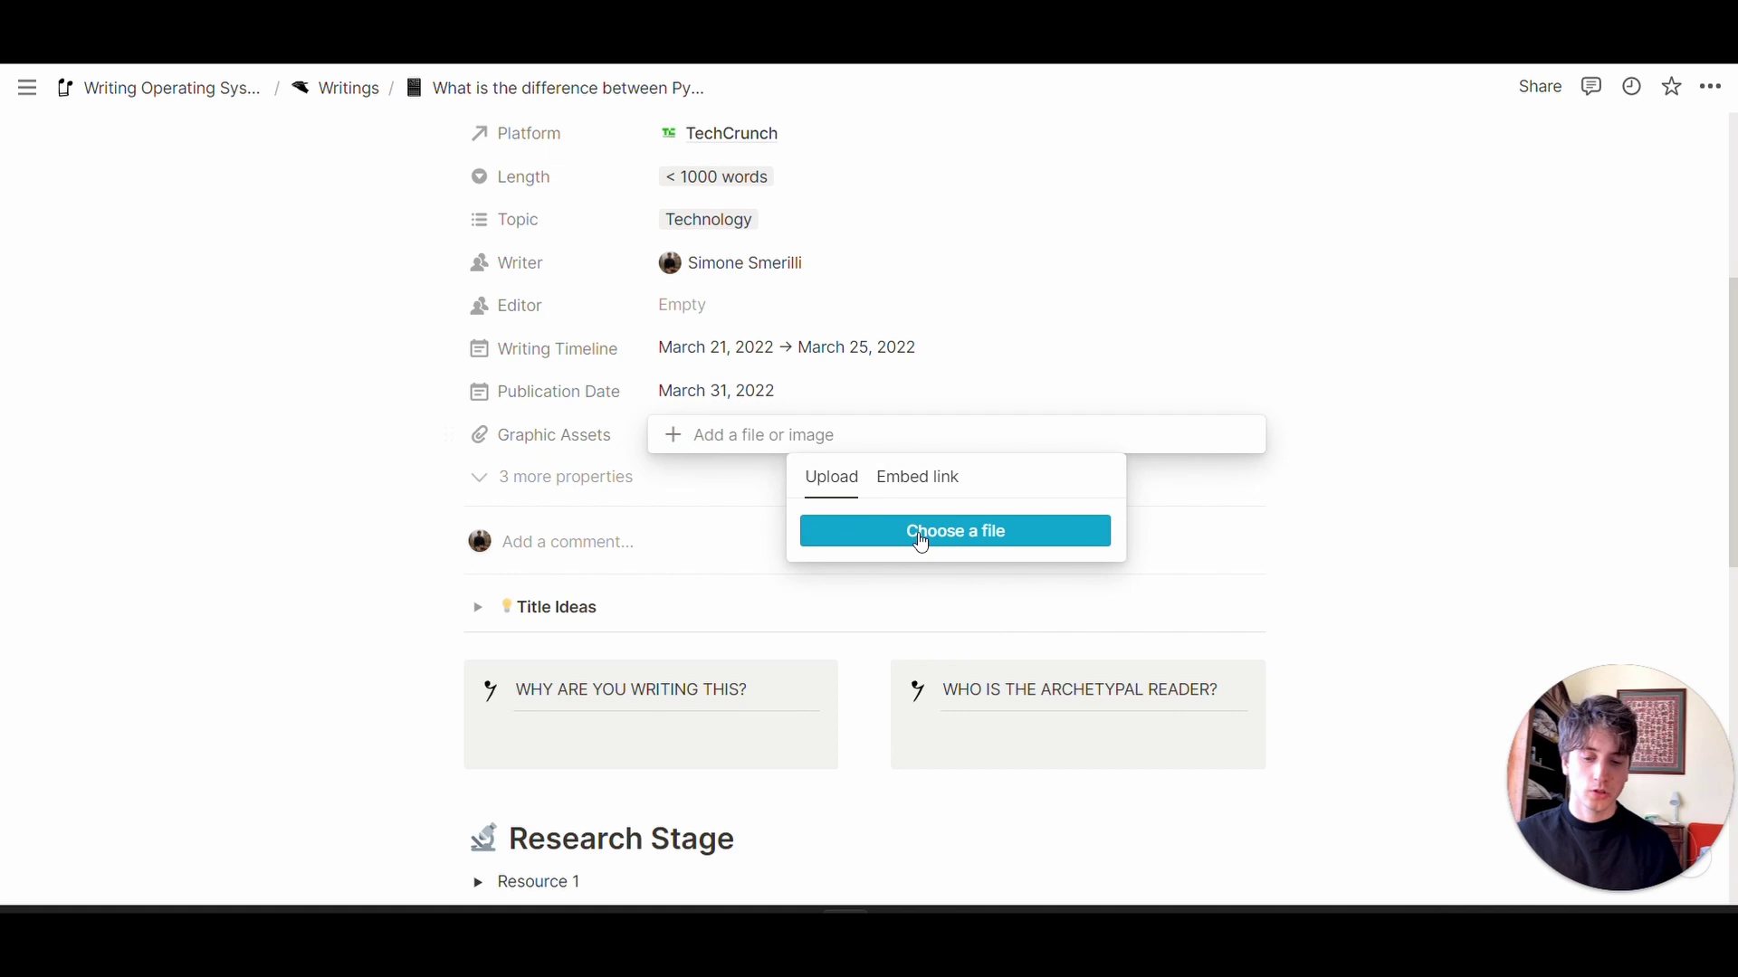
pyautogui.click(932, 497)
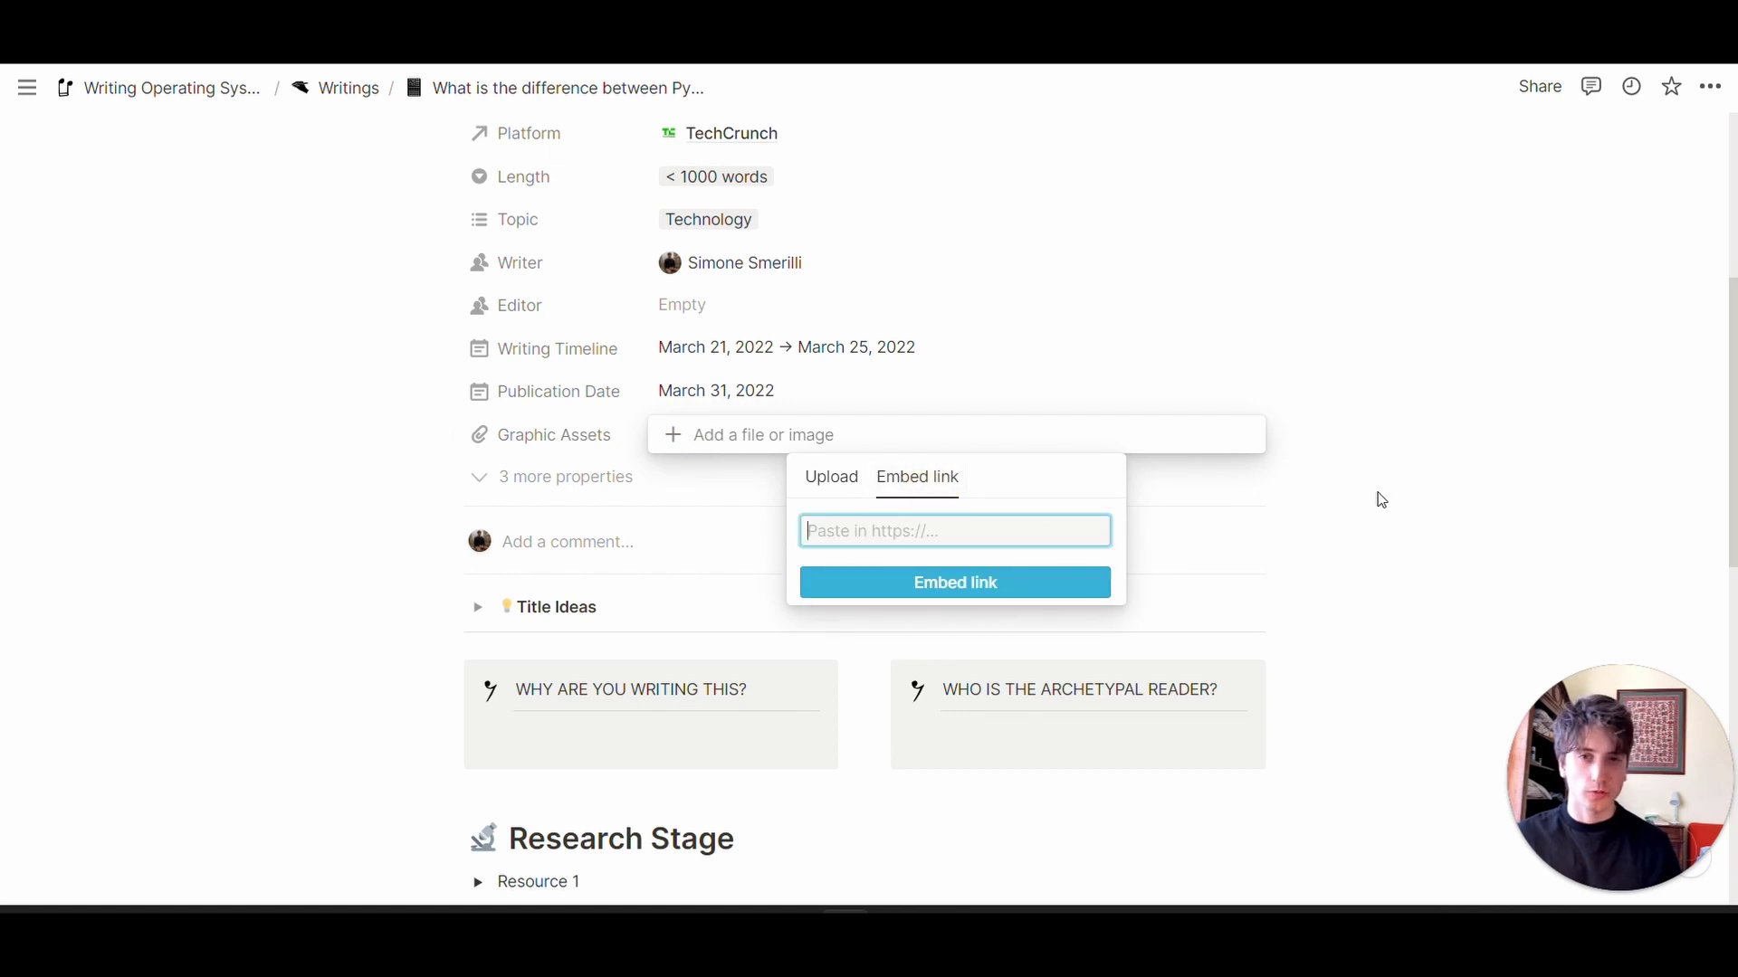
pyautogui.click(1452, 471)
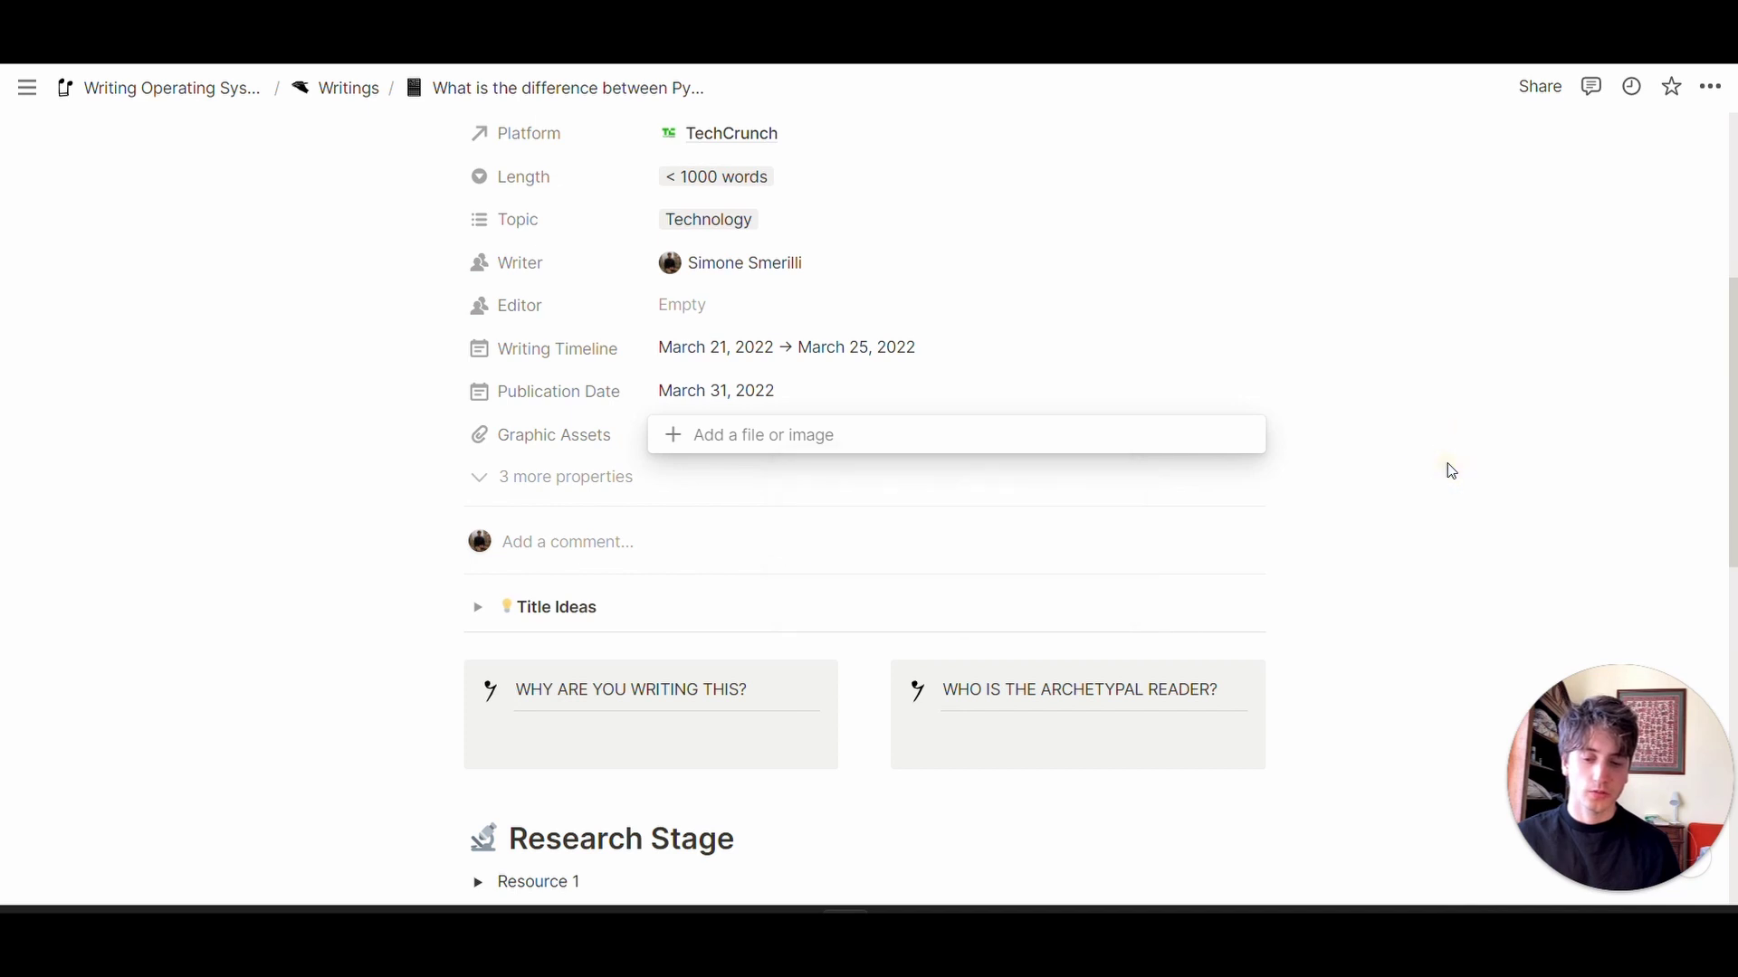
pyautogui.click(1427, 458)
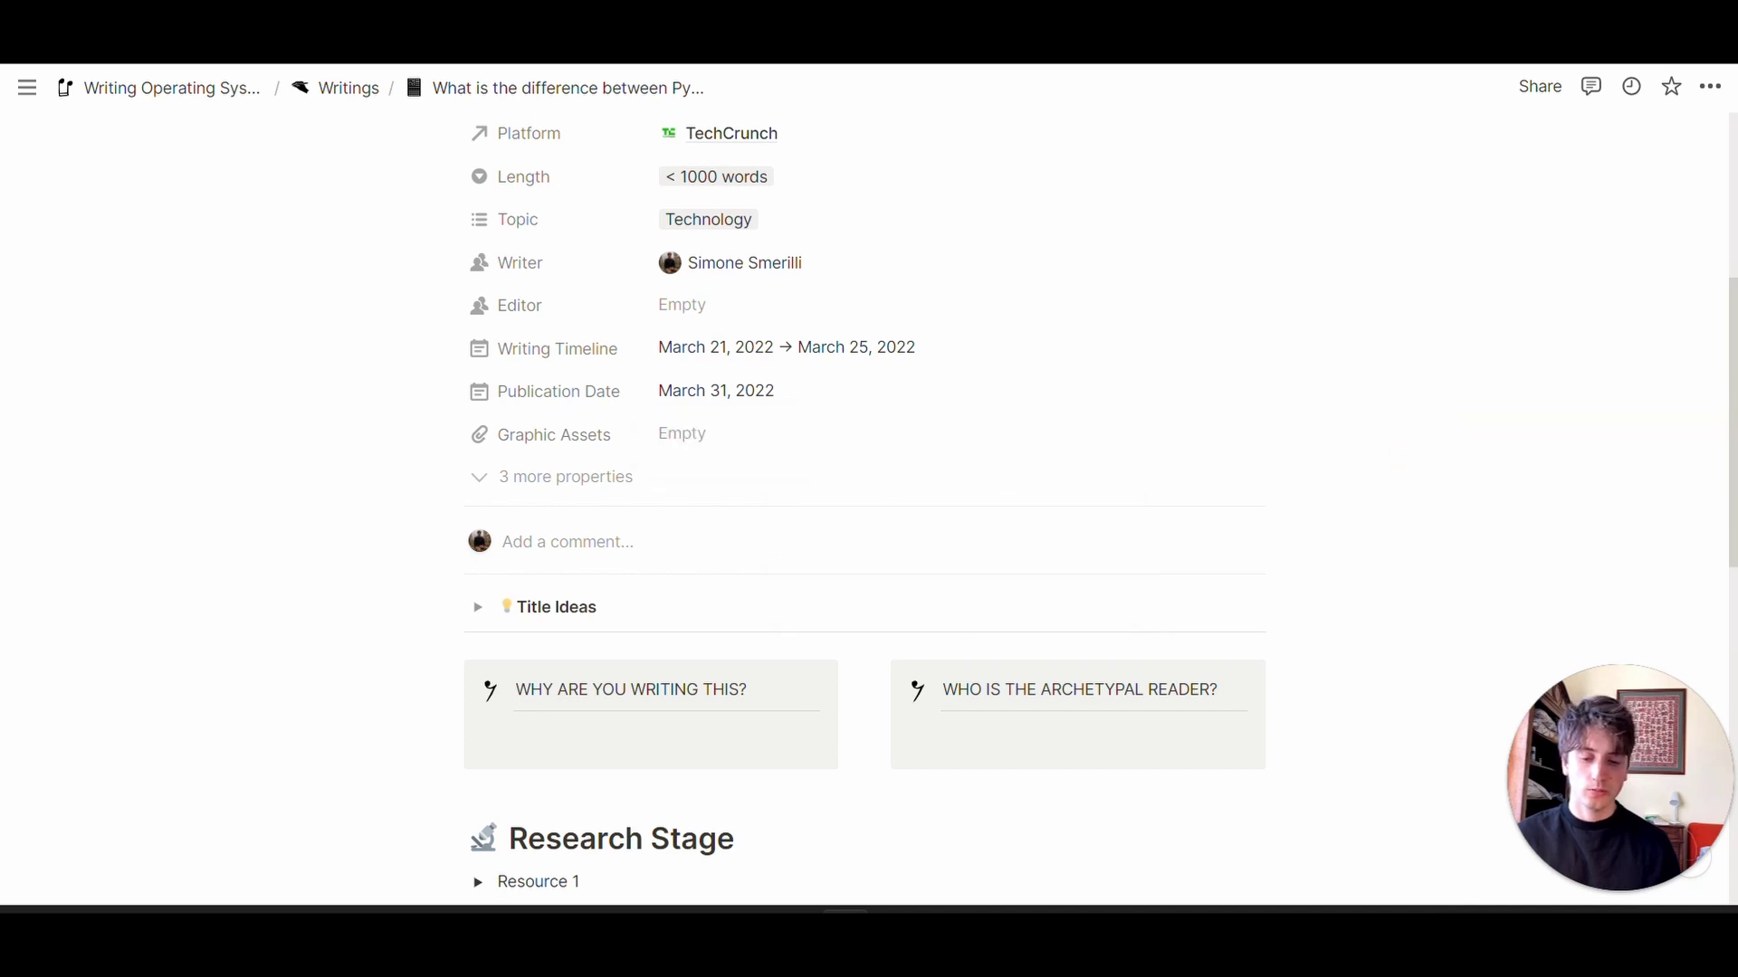
pyautogui.scroll(-1, 864, 507)
pyautogui.scroll(-1, 855, 450)
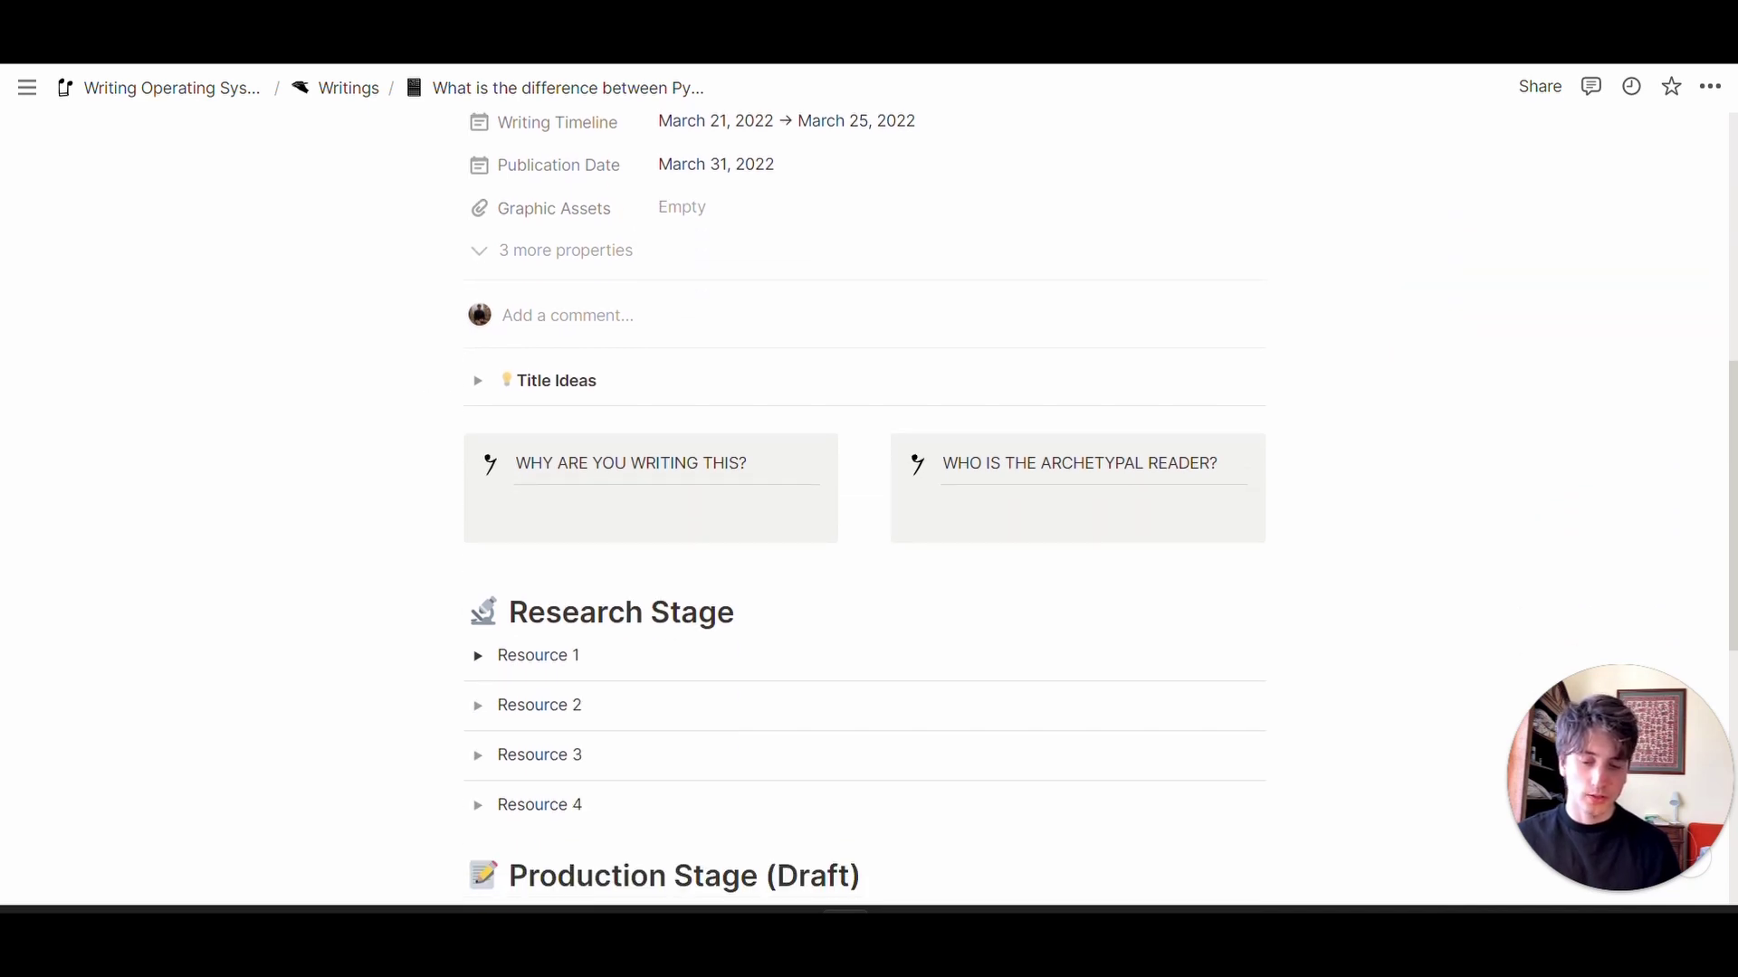
pyautogui.click(479, 385)
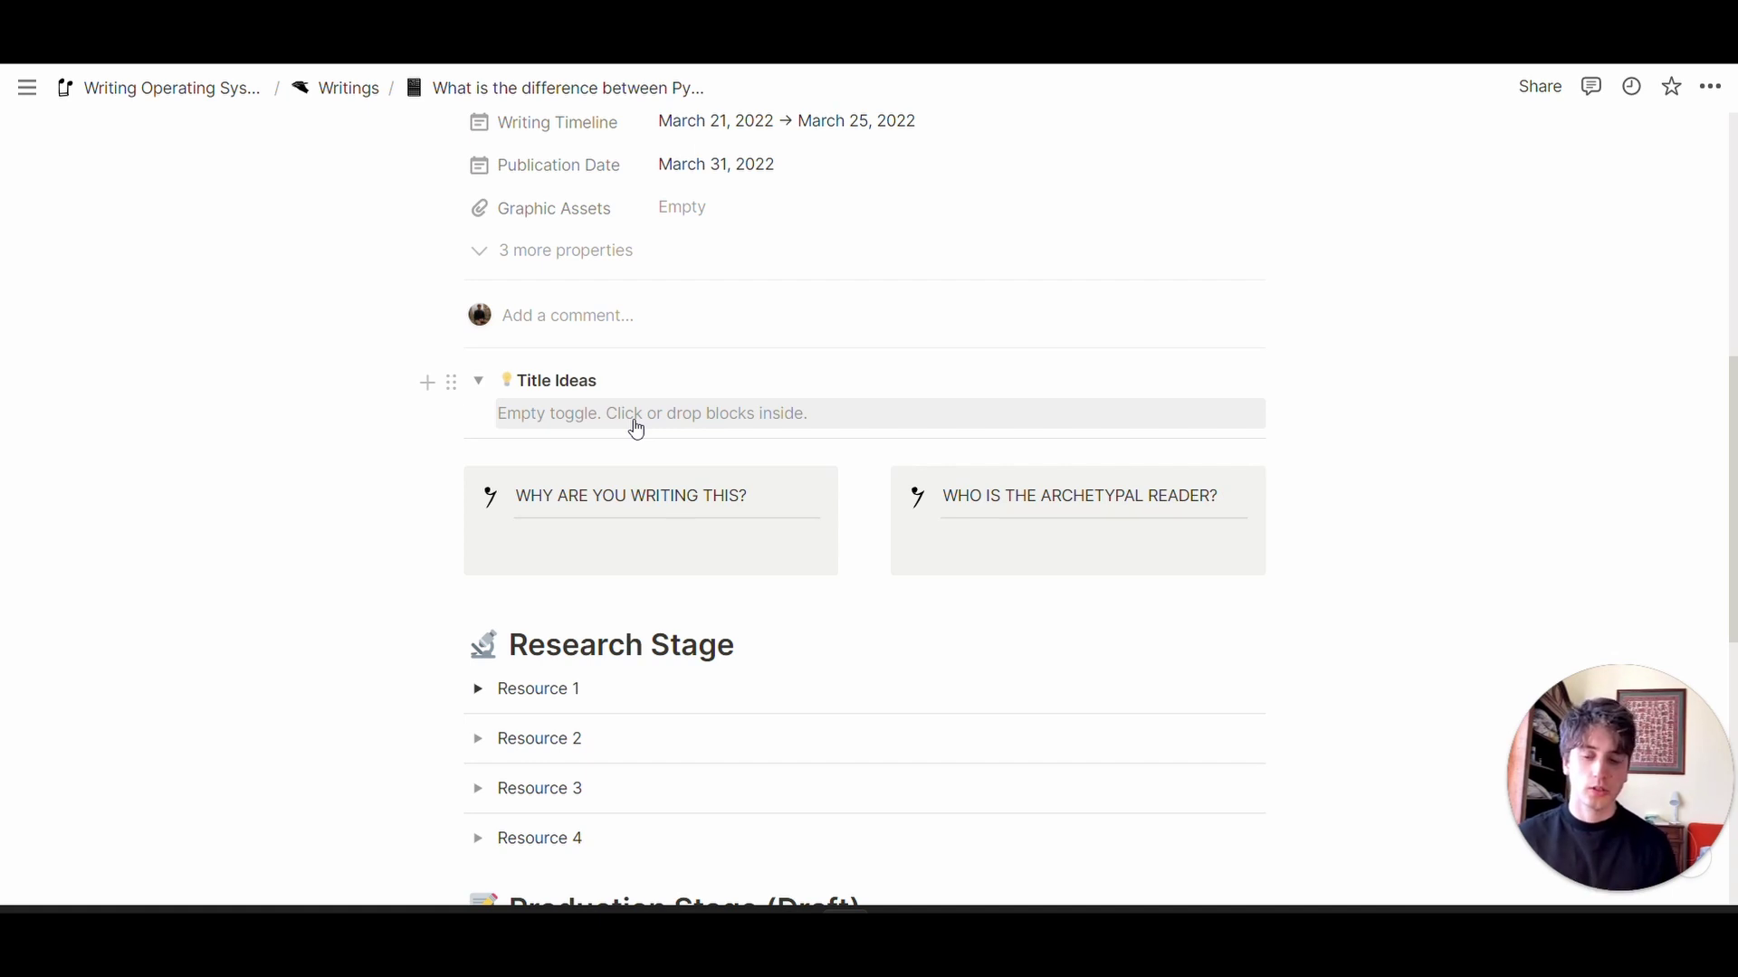
pyautogui.click(477, 378)
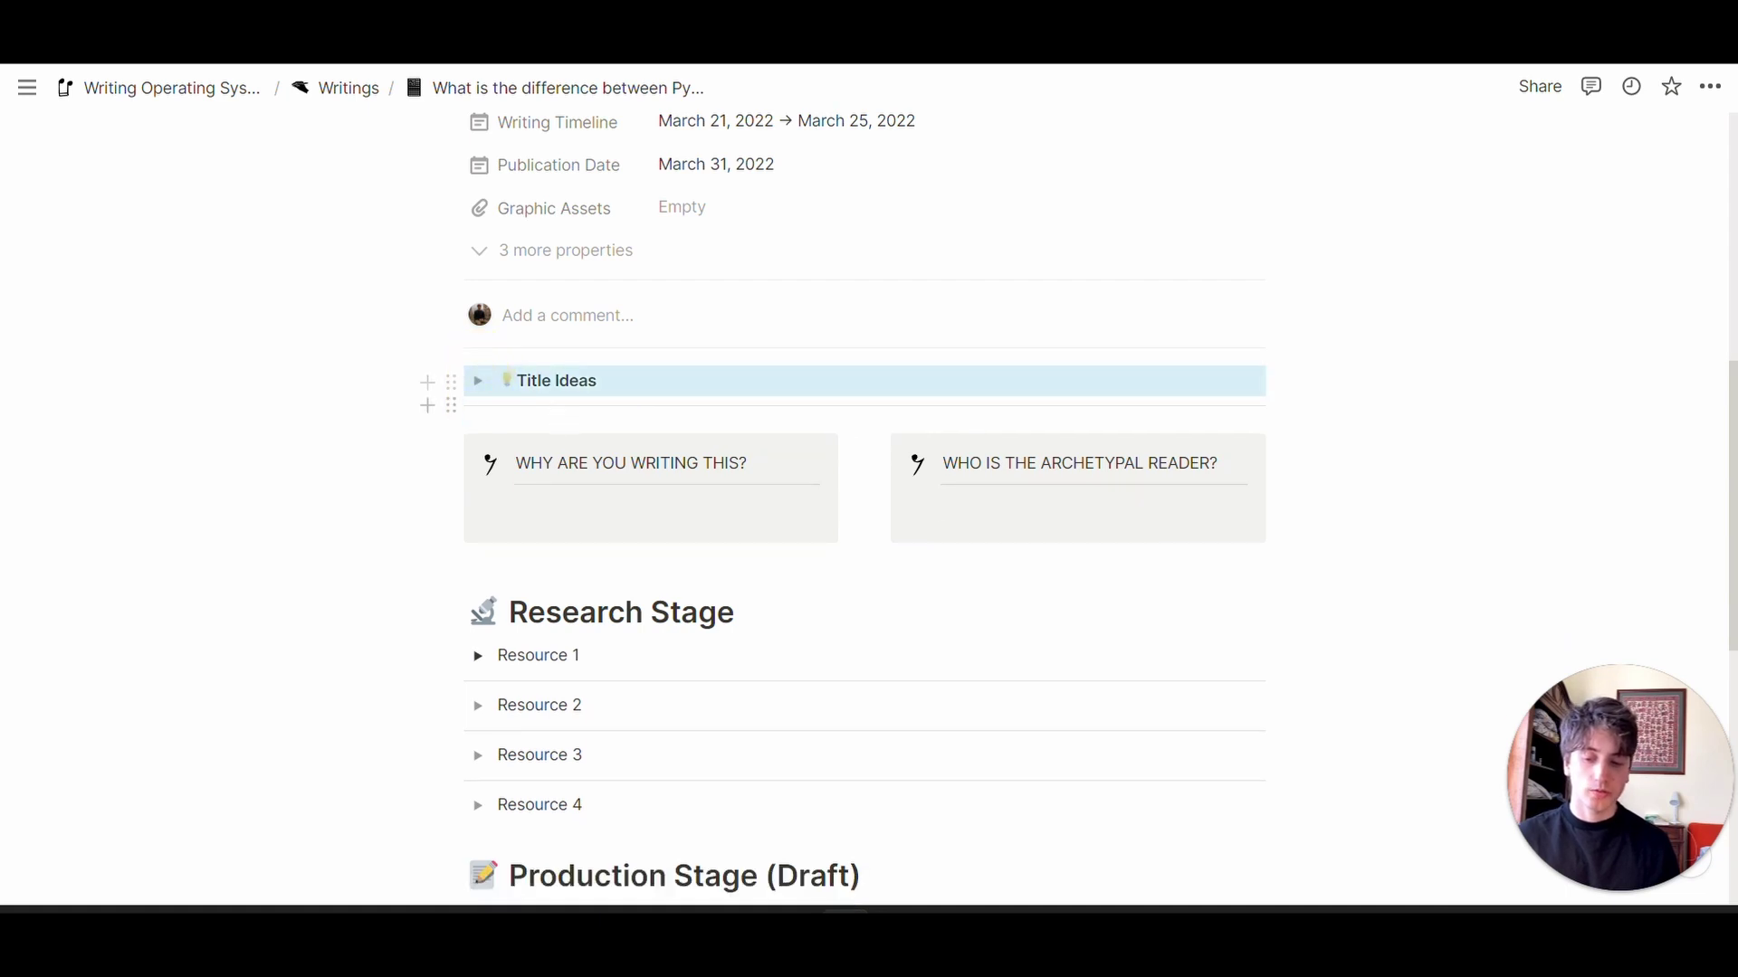
pyautogui.click(580, 509)
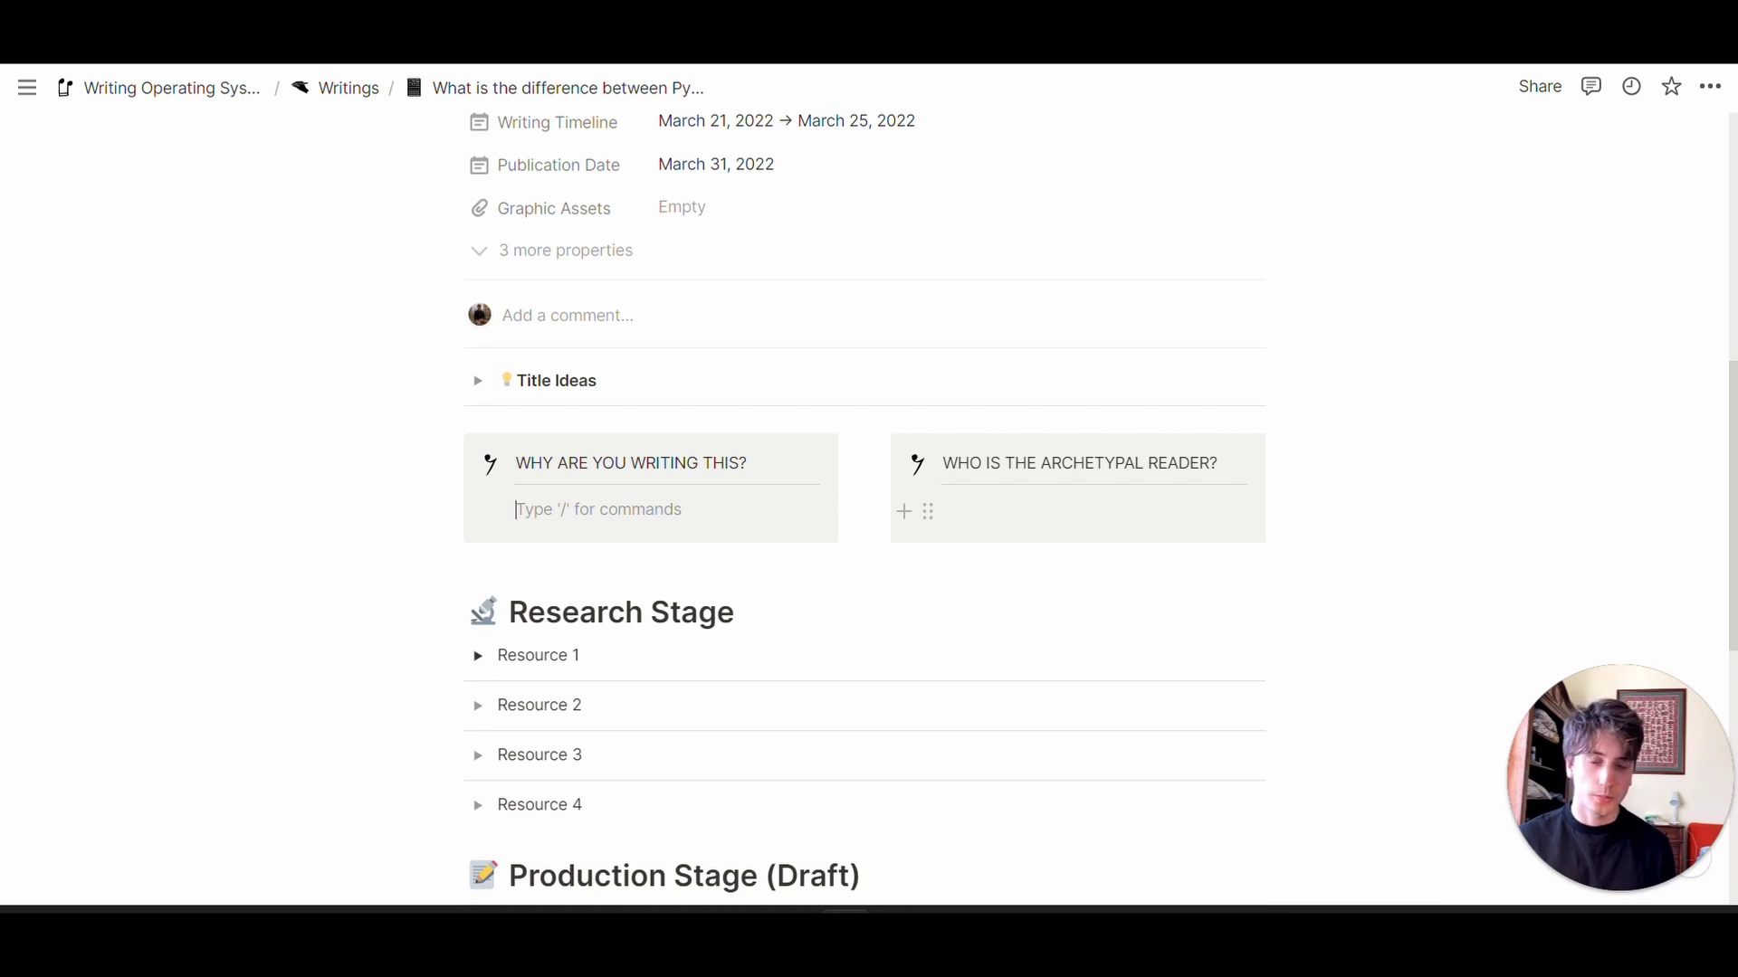
pyautogui.scroll(-3, 864, 489)
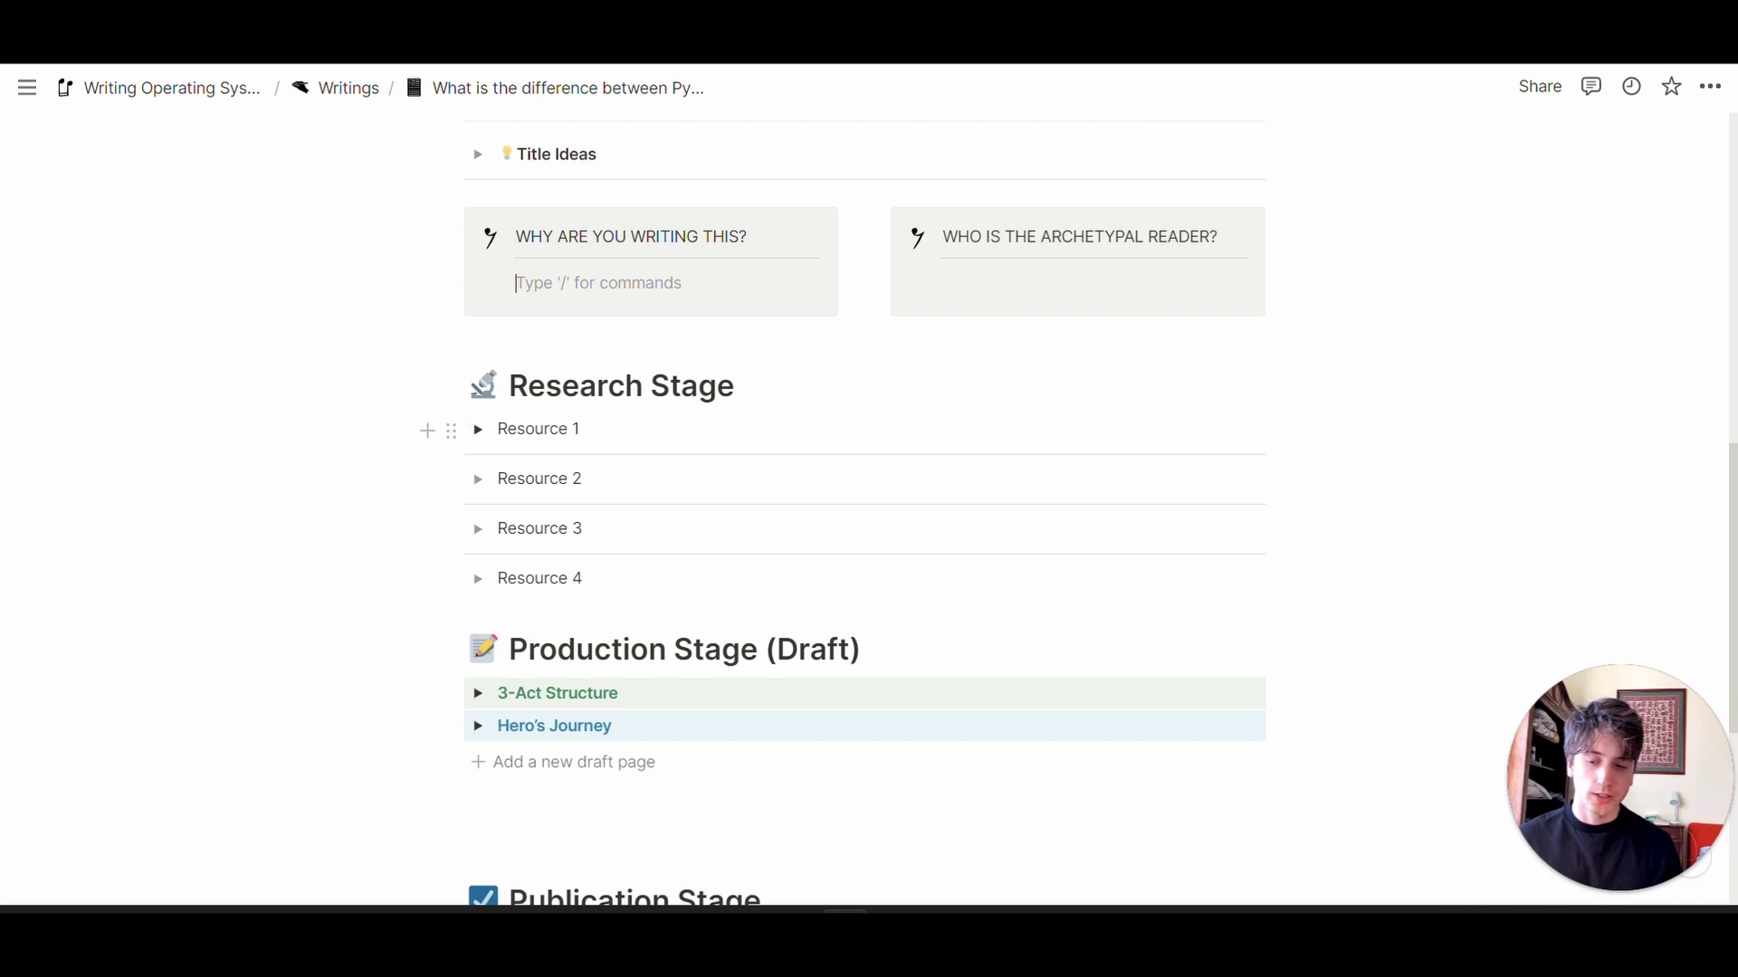
pyautogui.tripleClick(679, 430)
pyautogui.click(580, 429)
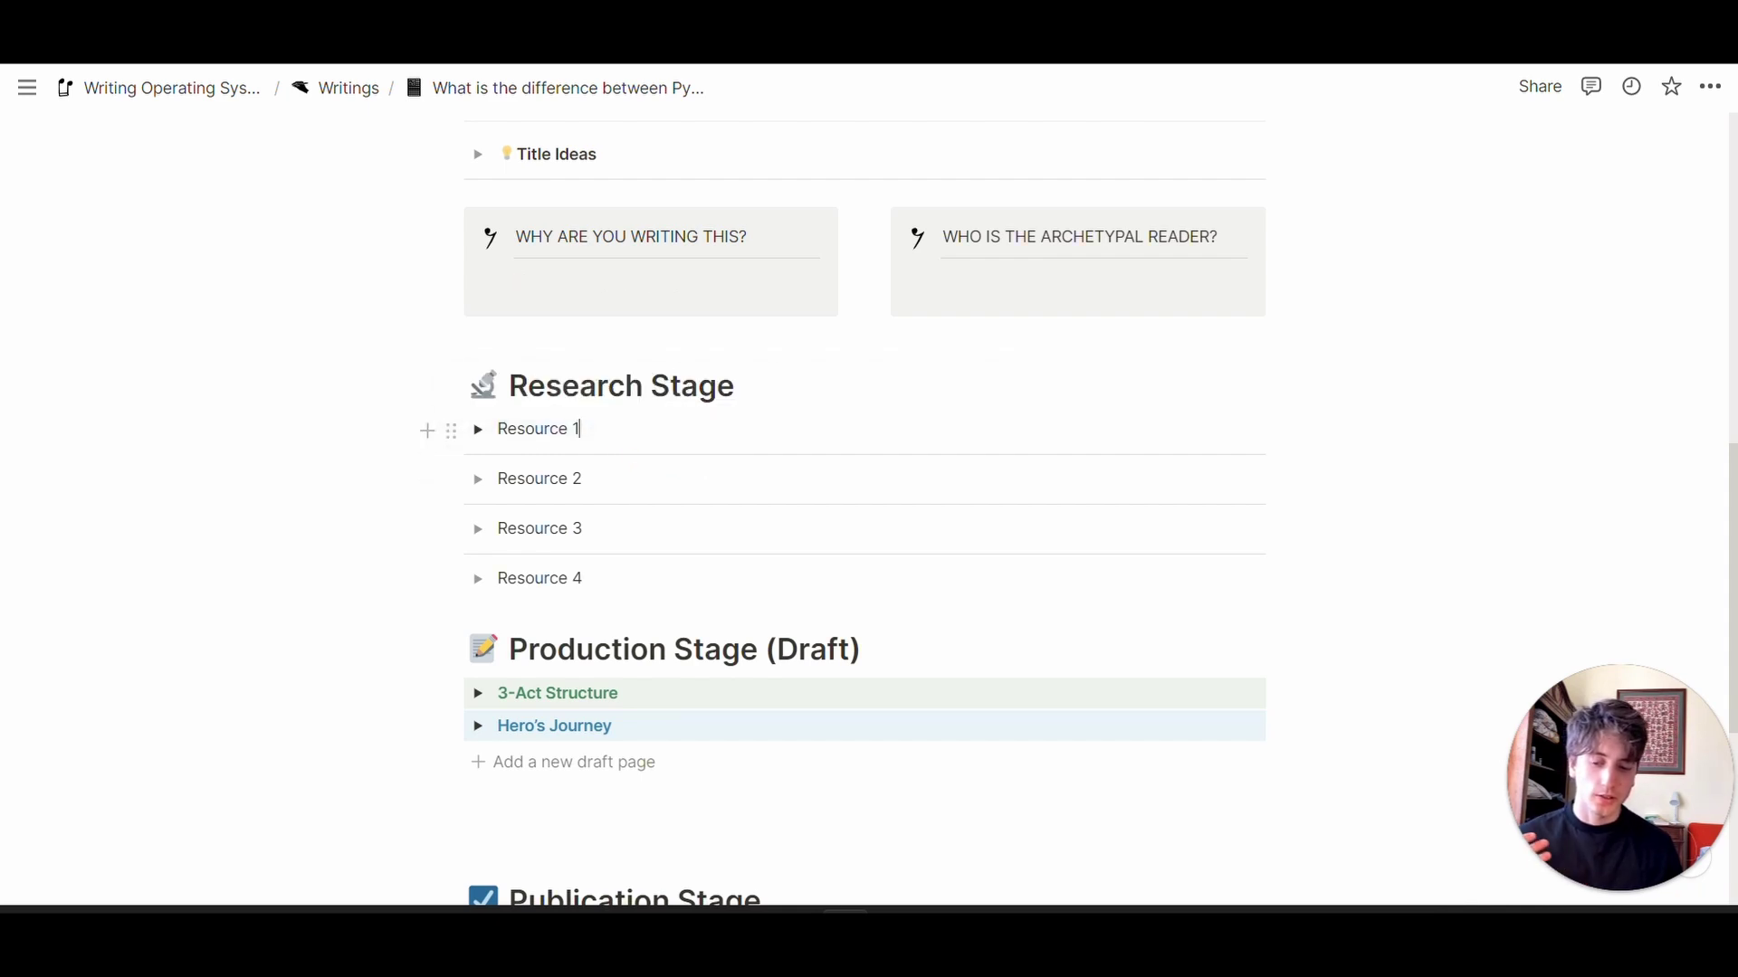
pyautogui.click(478, 429)
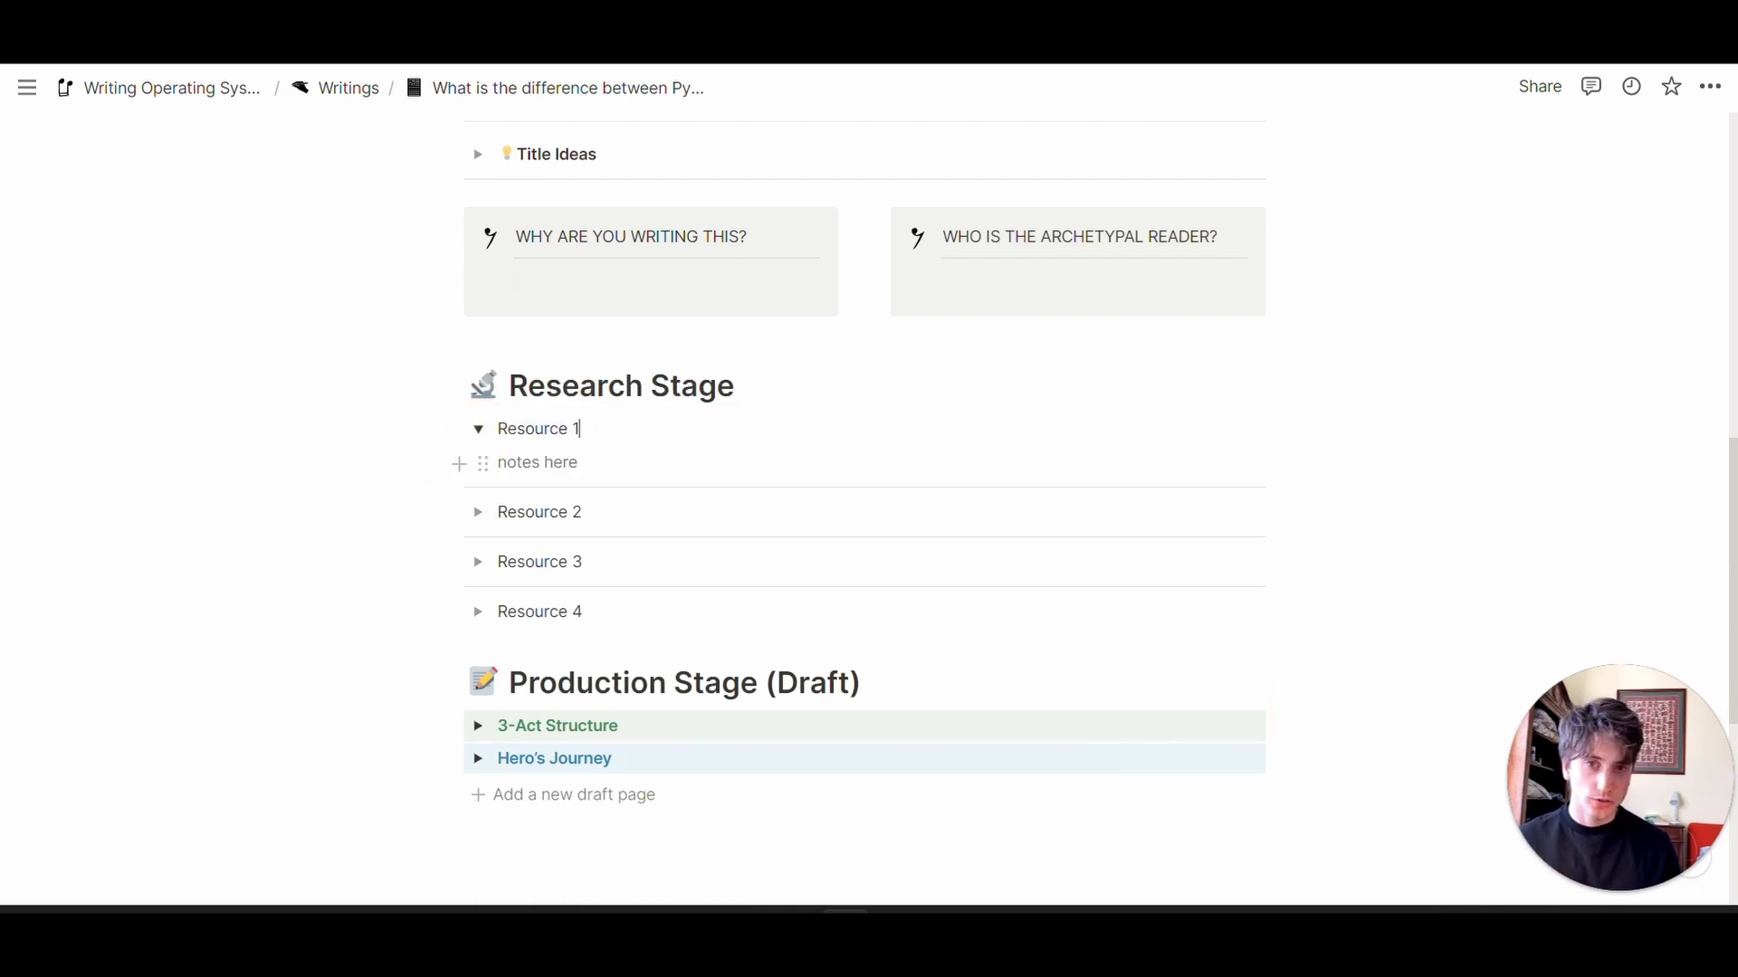
pyautogui.tripleClick(698, 462)
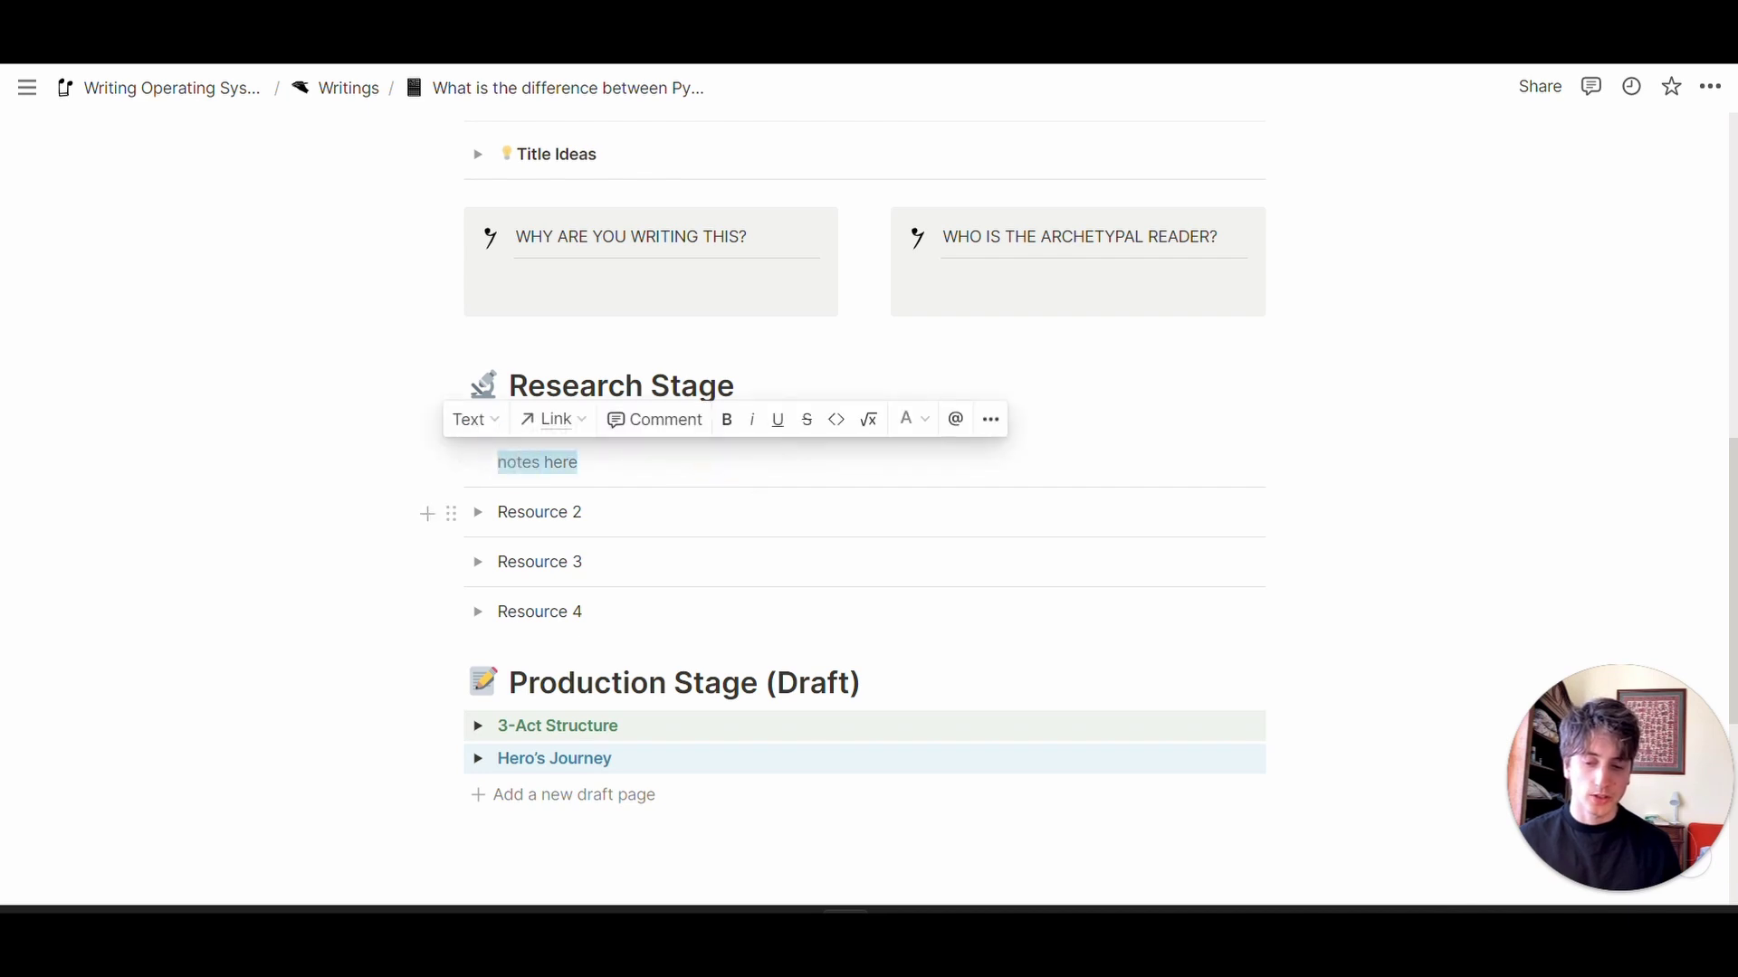
pyautogui.click(598, 462)
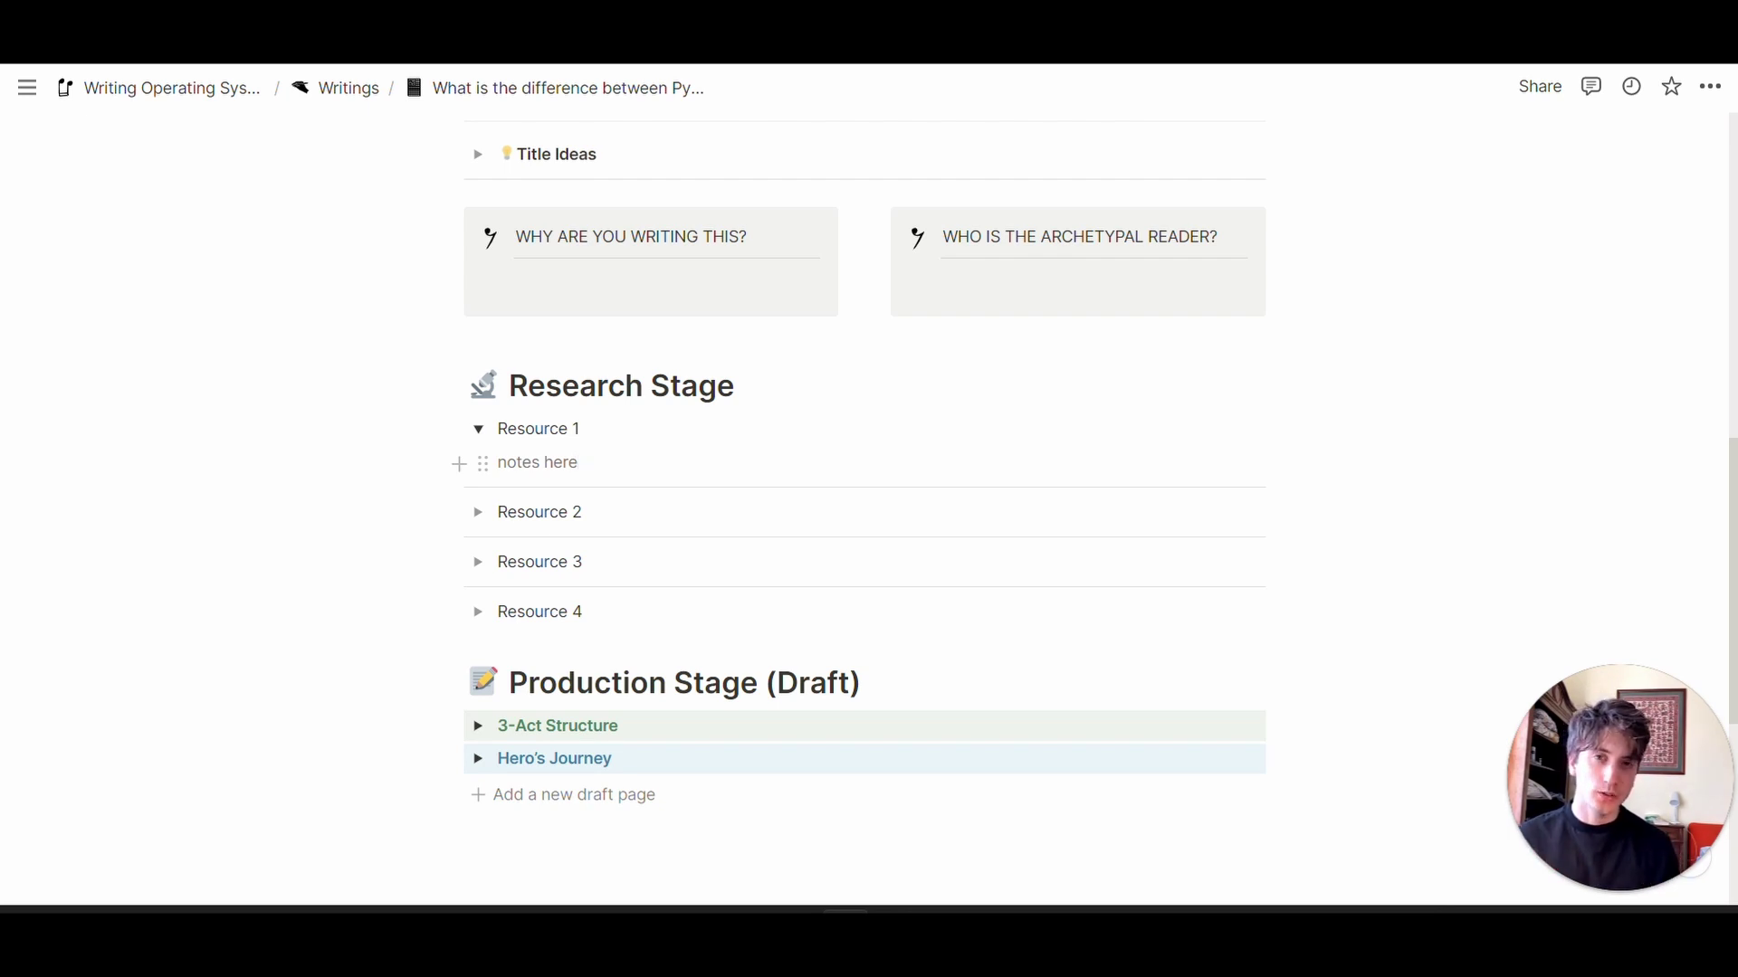
pyautogui.click(478, 429)
pyautogui.scroll(-3, 479, 466)
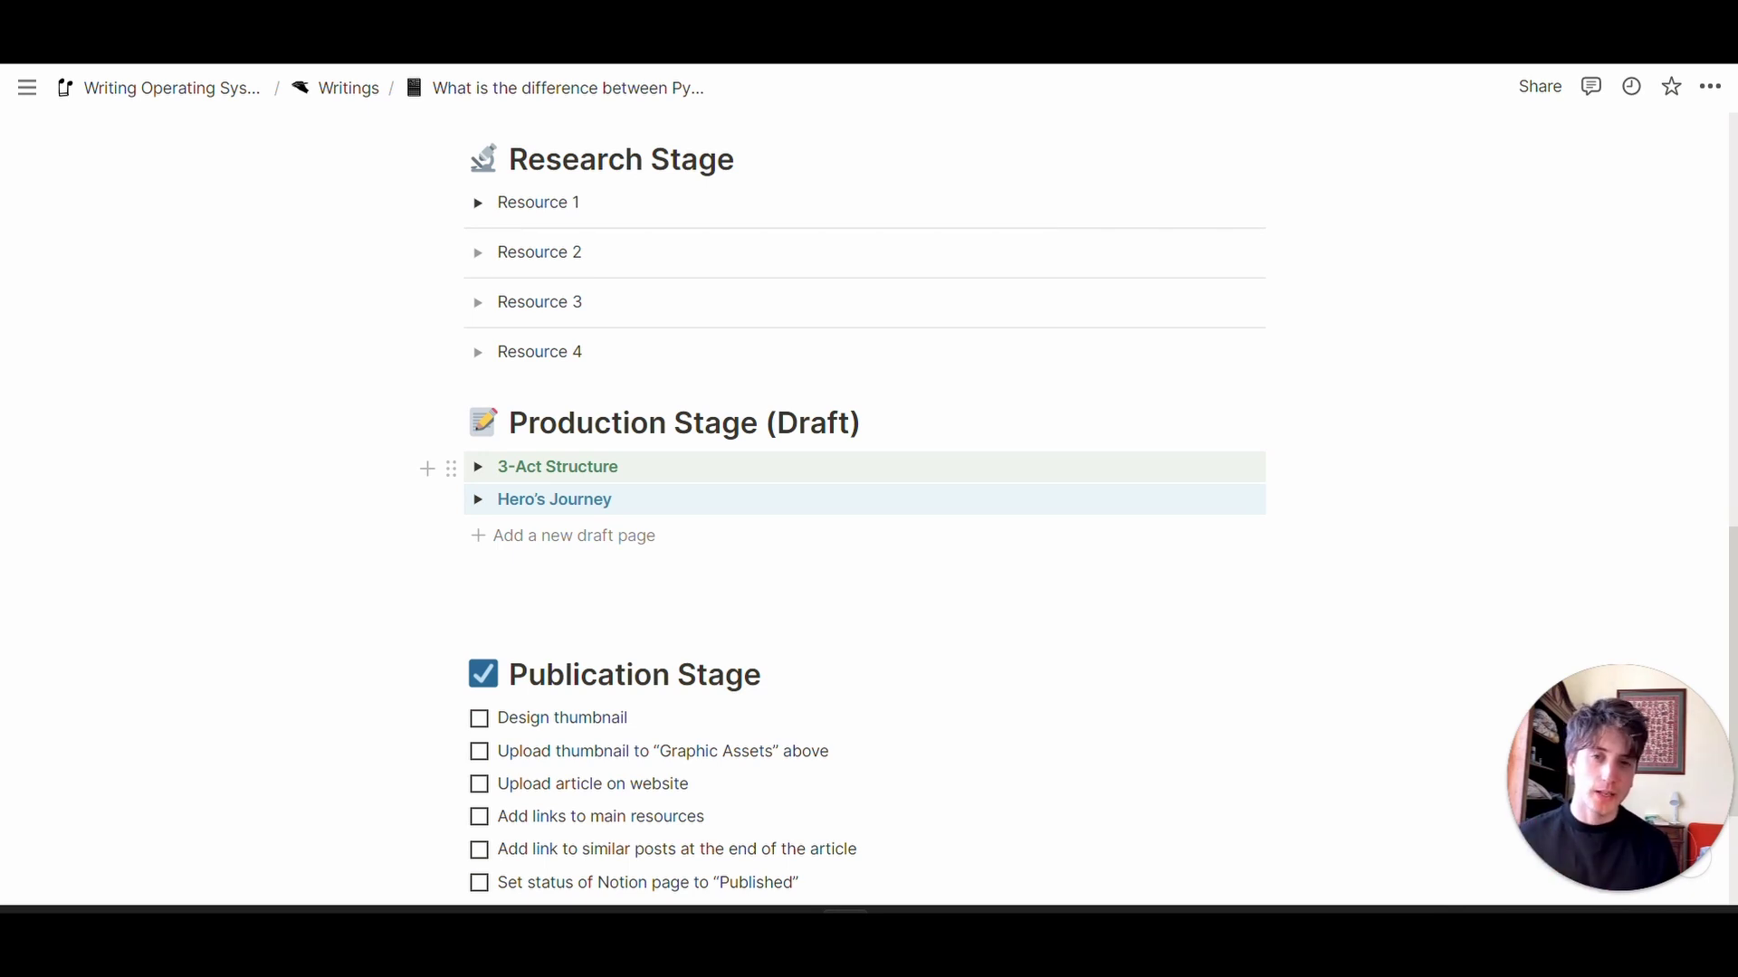
# Add a draft subpage 'Draft 1 — Javascript vs Python' with the line 'this is a text sample test text'.
pyautogui.click(633, 547)
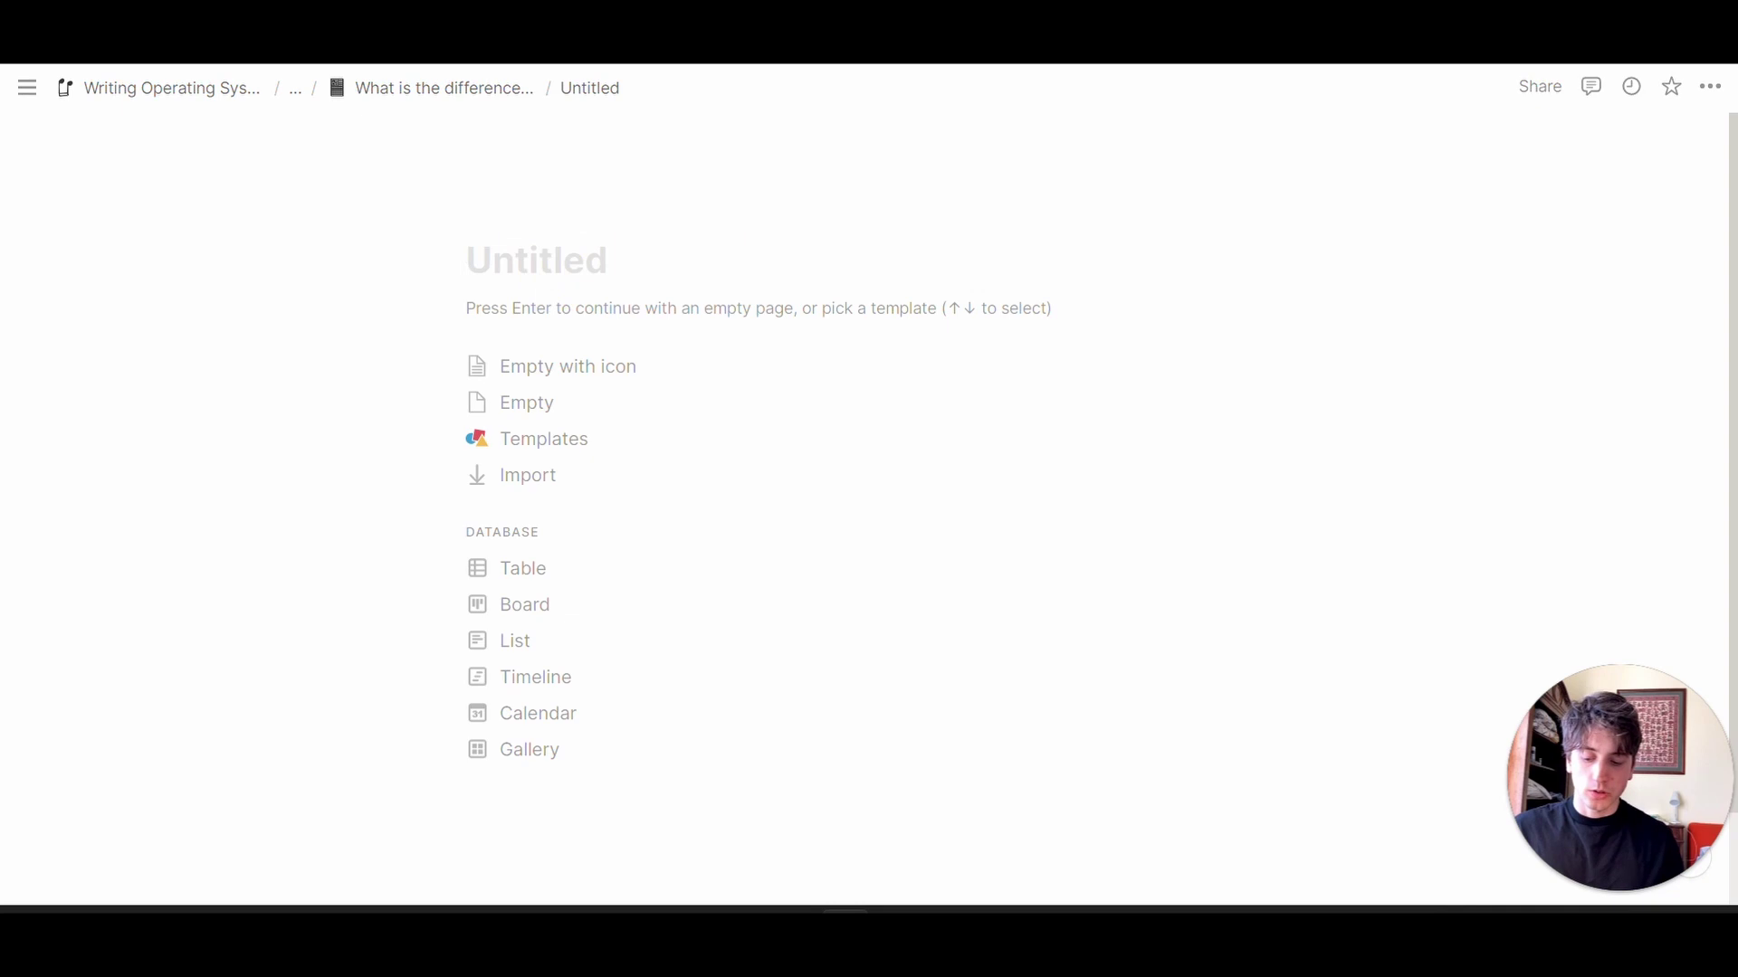
pyautogui.write('Draft 1 —')
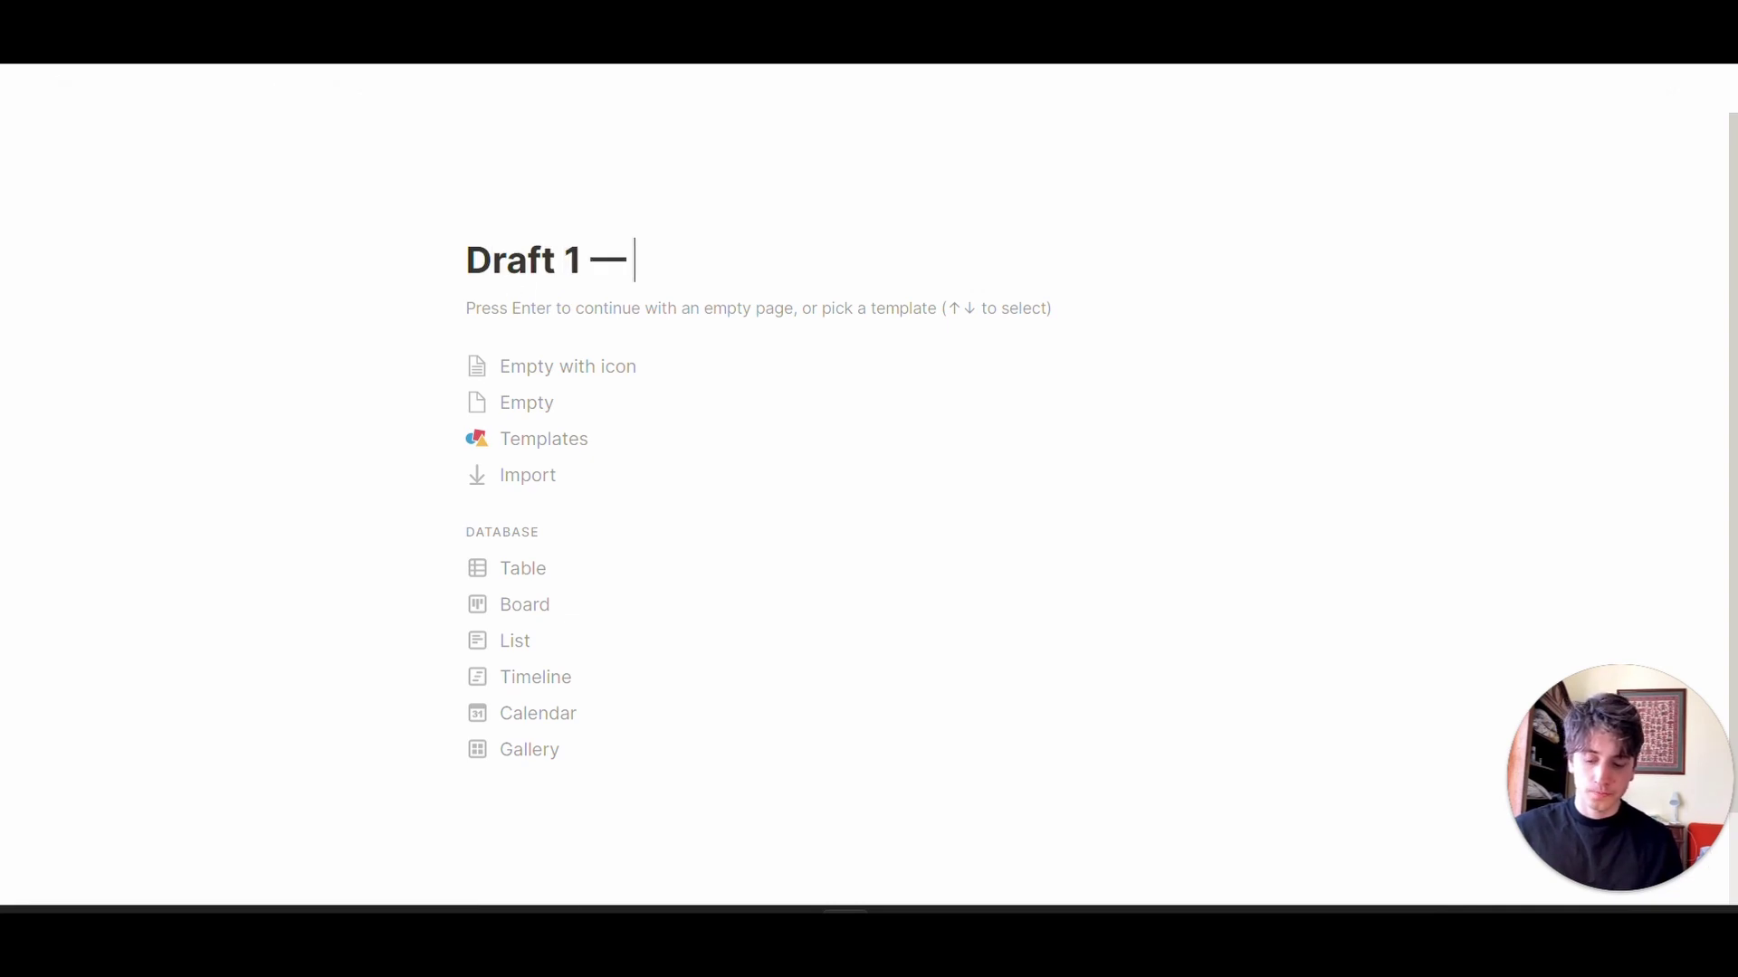
pyautogui.write(' Javascript vs Python')
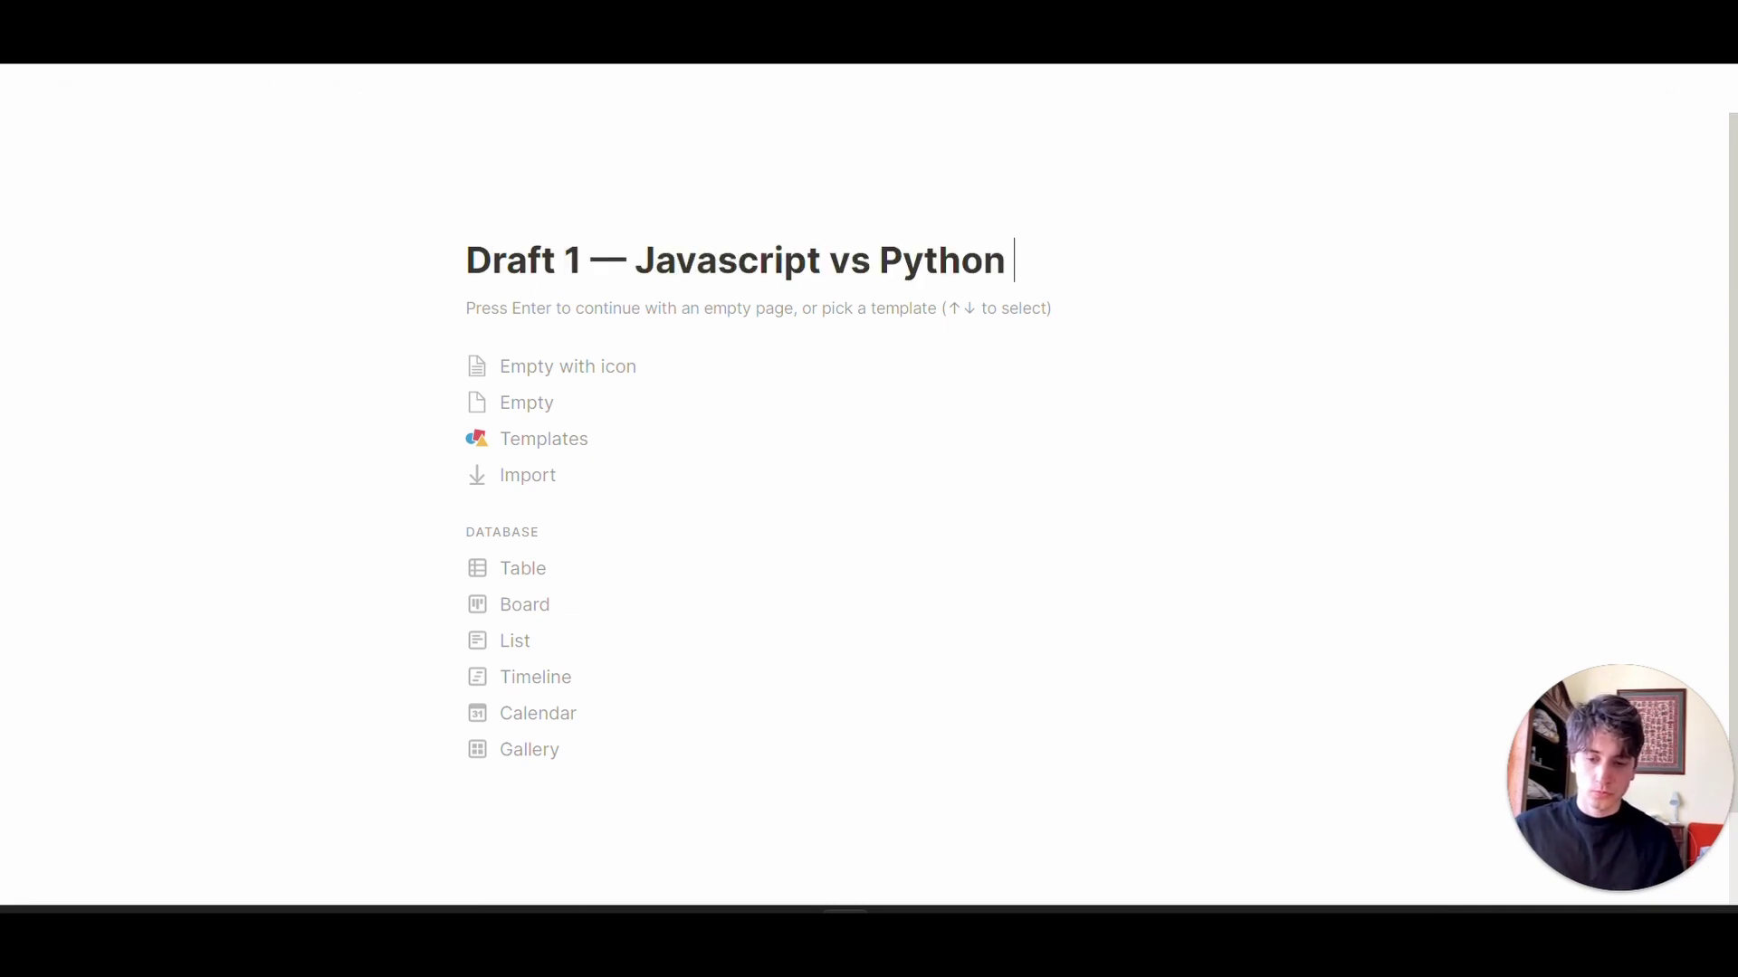
pyautogui.press('Return')
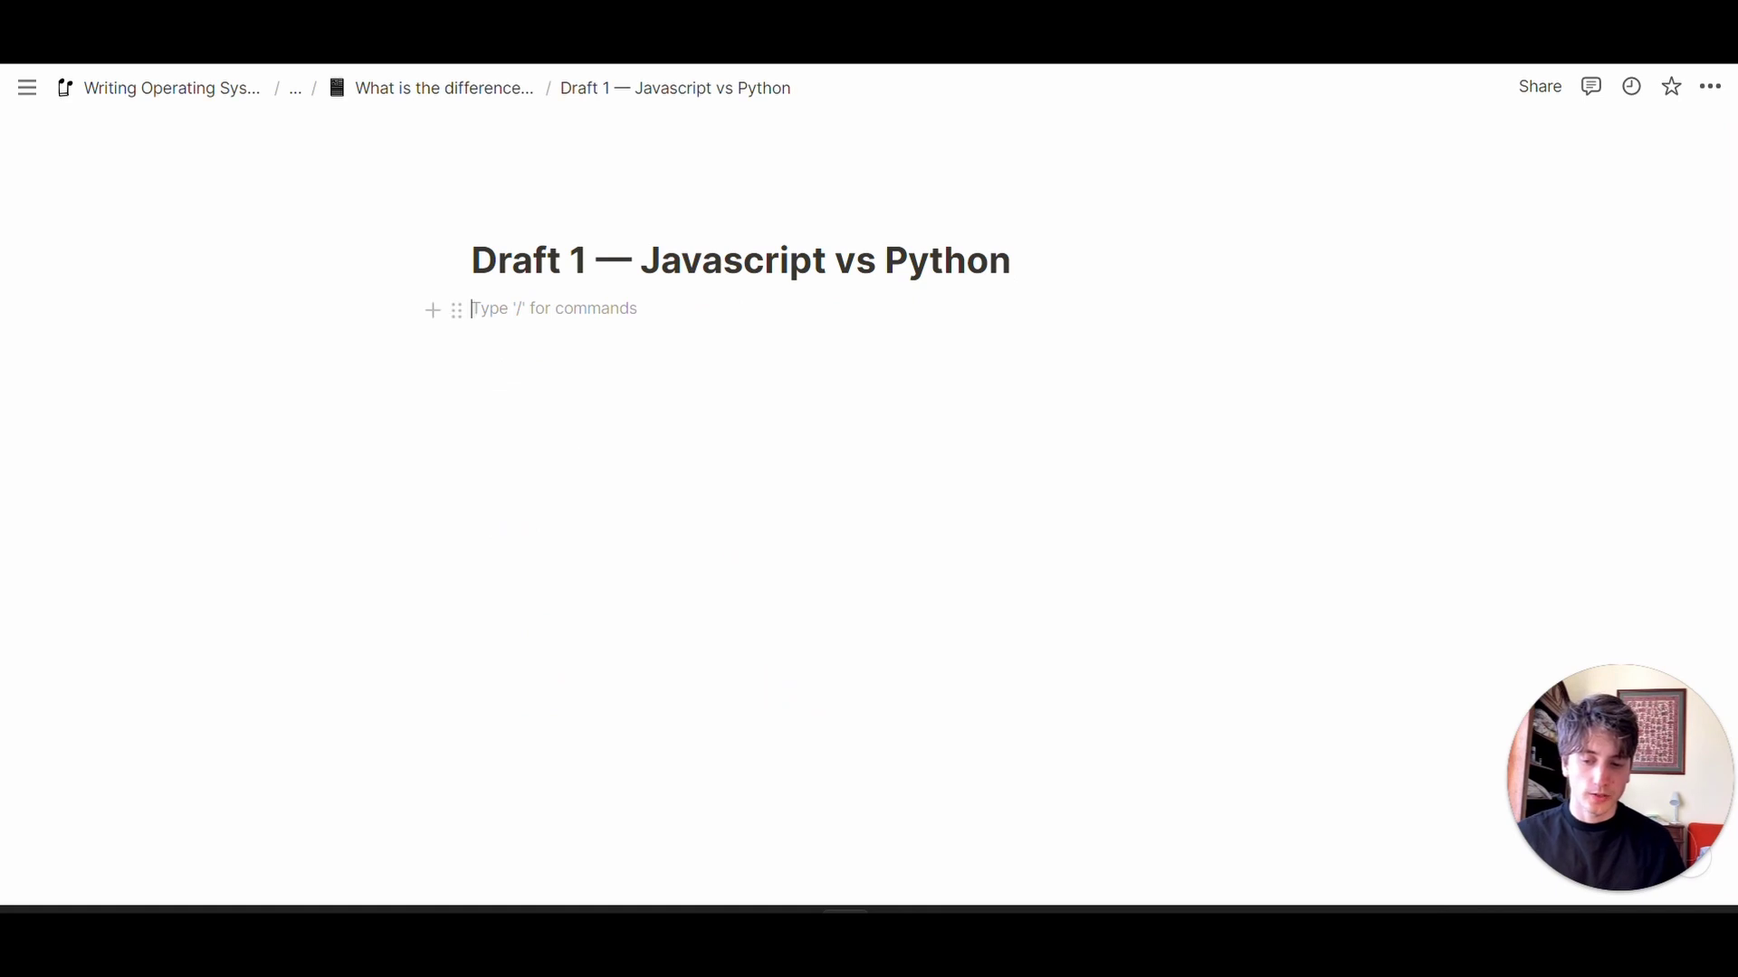
pyautogui.write('this is a text sa')
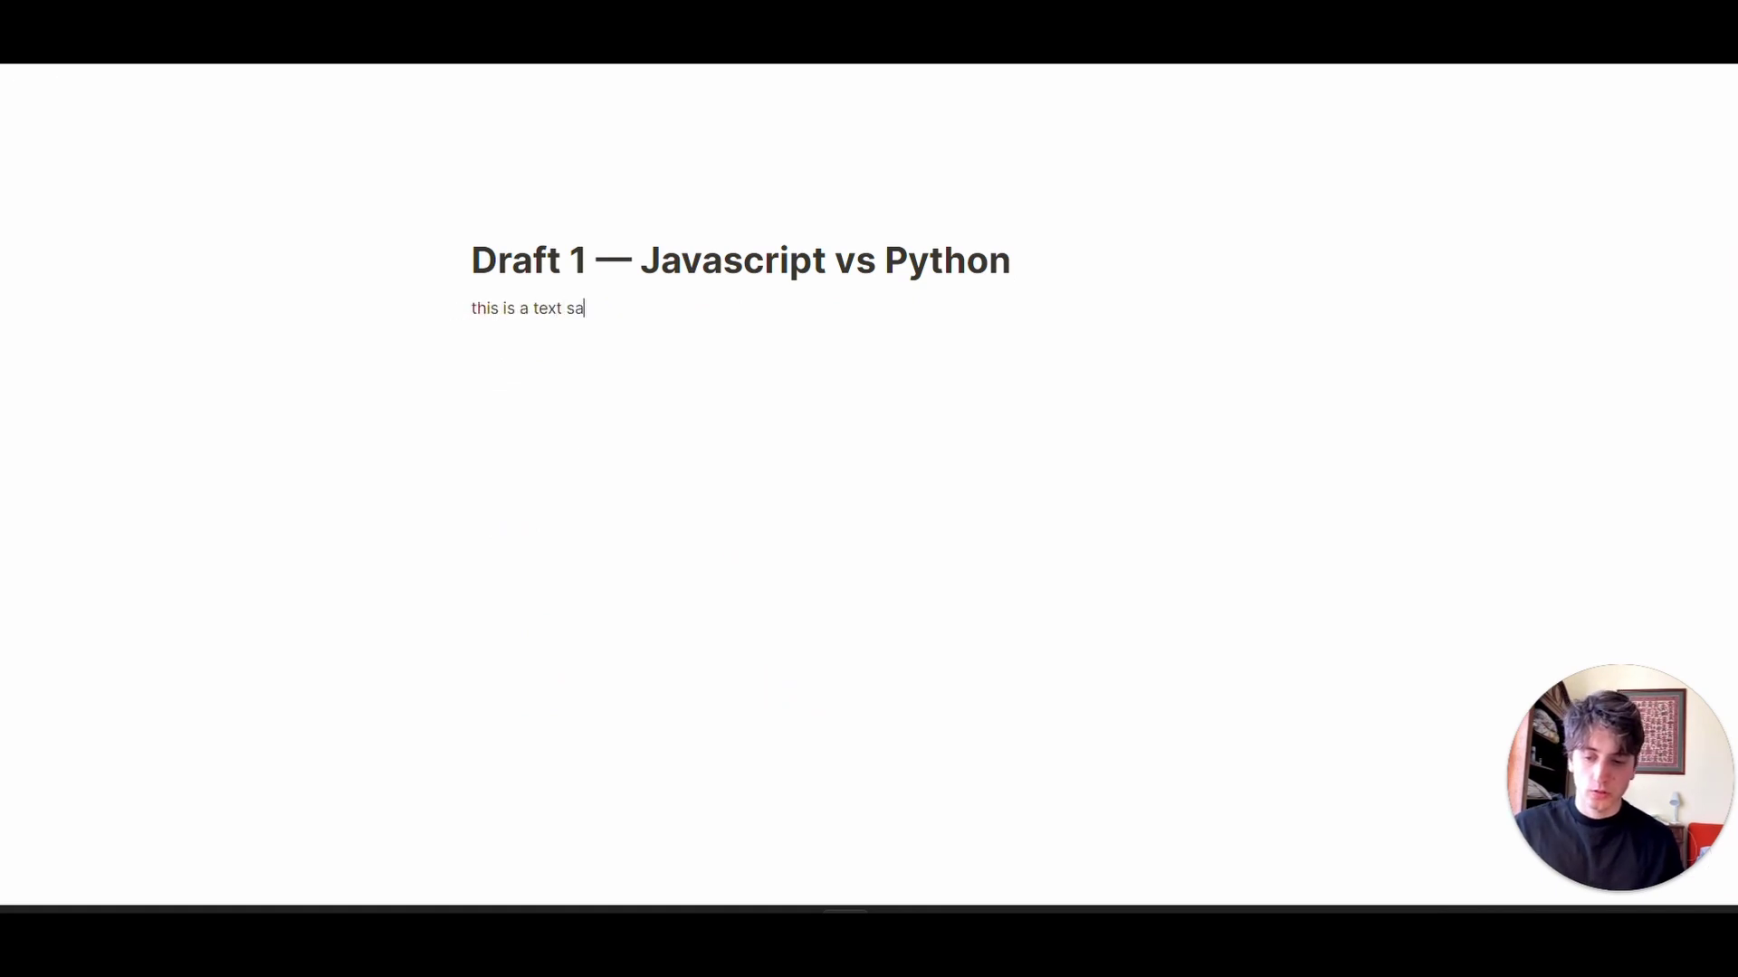
pyautogui.write('mple test text')
pyautogui.press('Return')
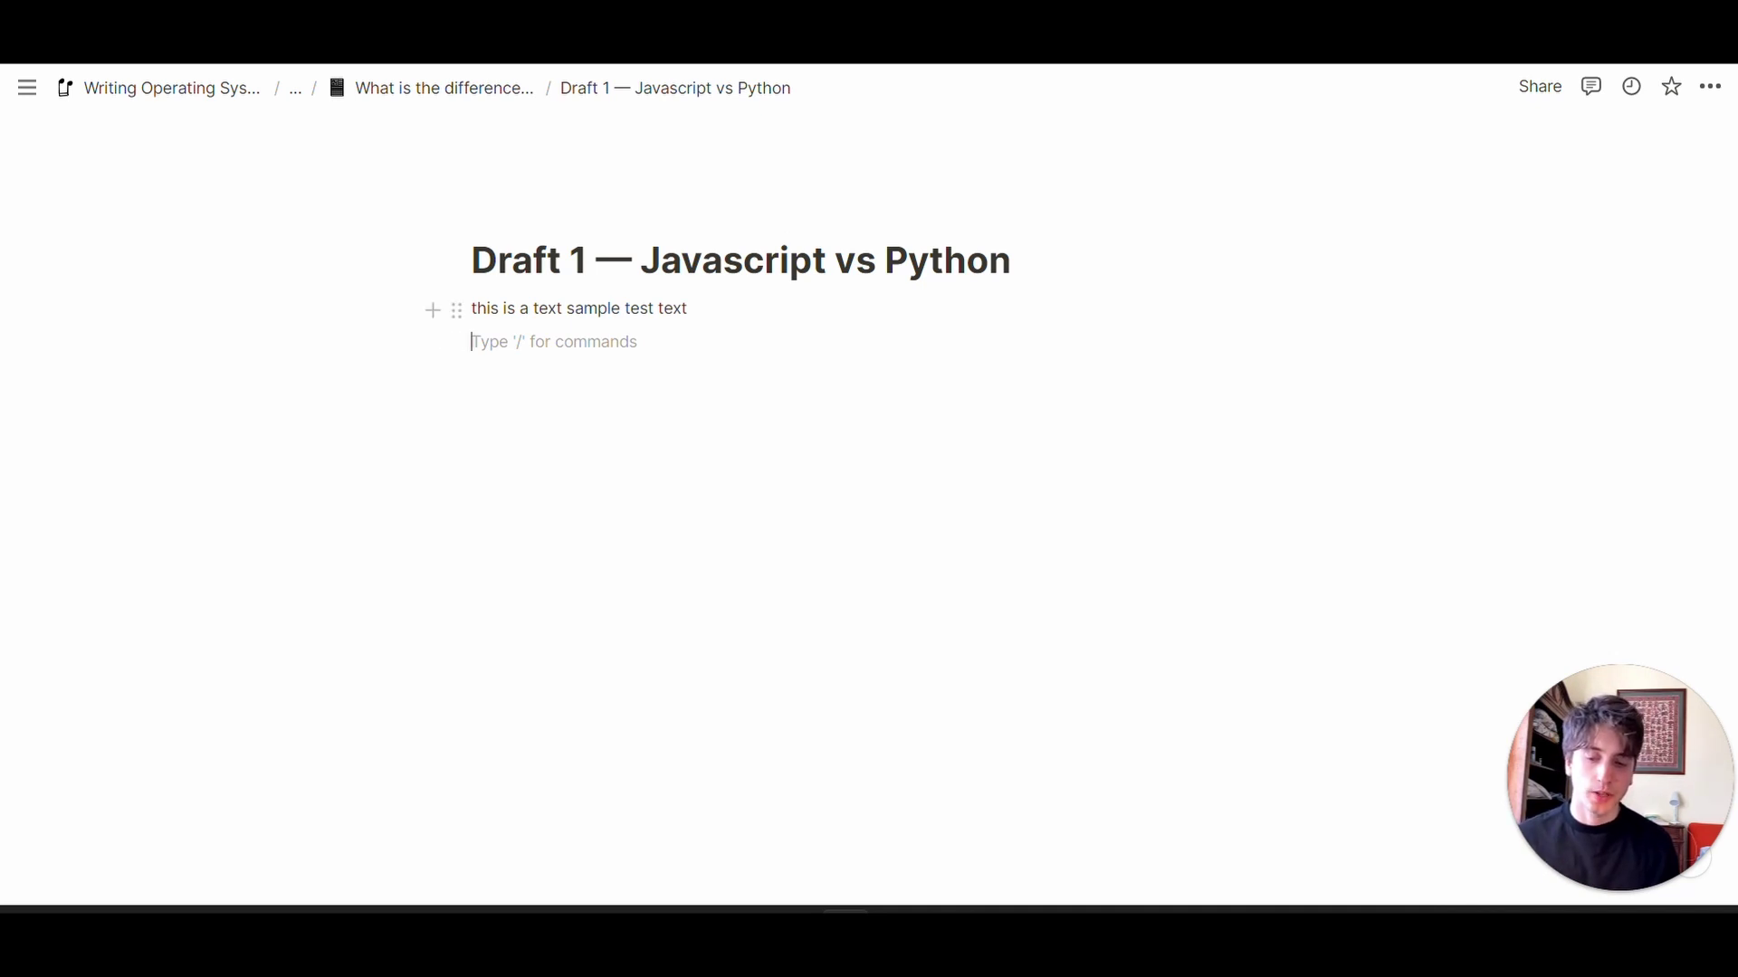
# Start a comment on the sample text line in Draft 1, then return to the parent article page.
pyautogui.moveTo(569, 309); pyautogui.dragTo(655, 306)
pyautogui.click(462, 322)
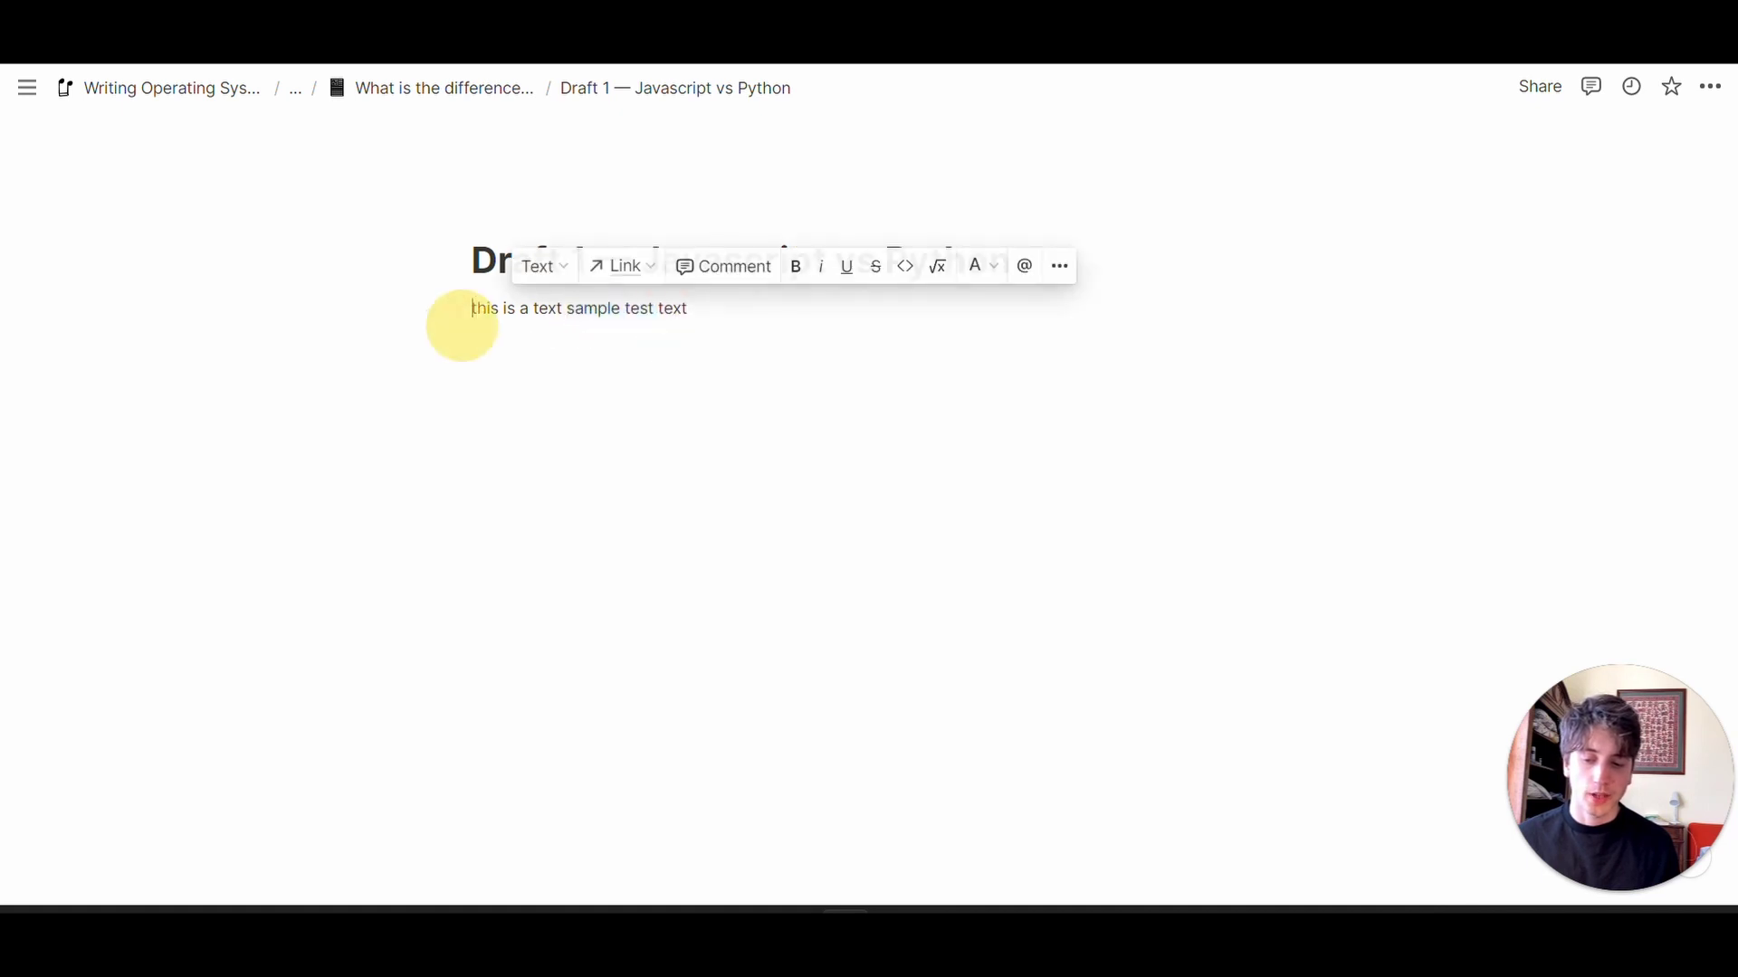
pyautogui.click(458, 310)
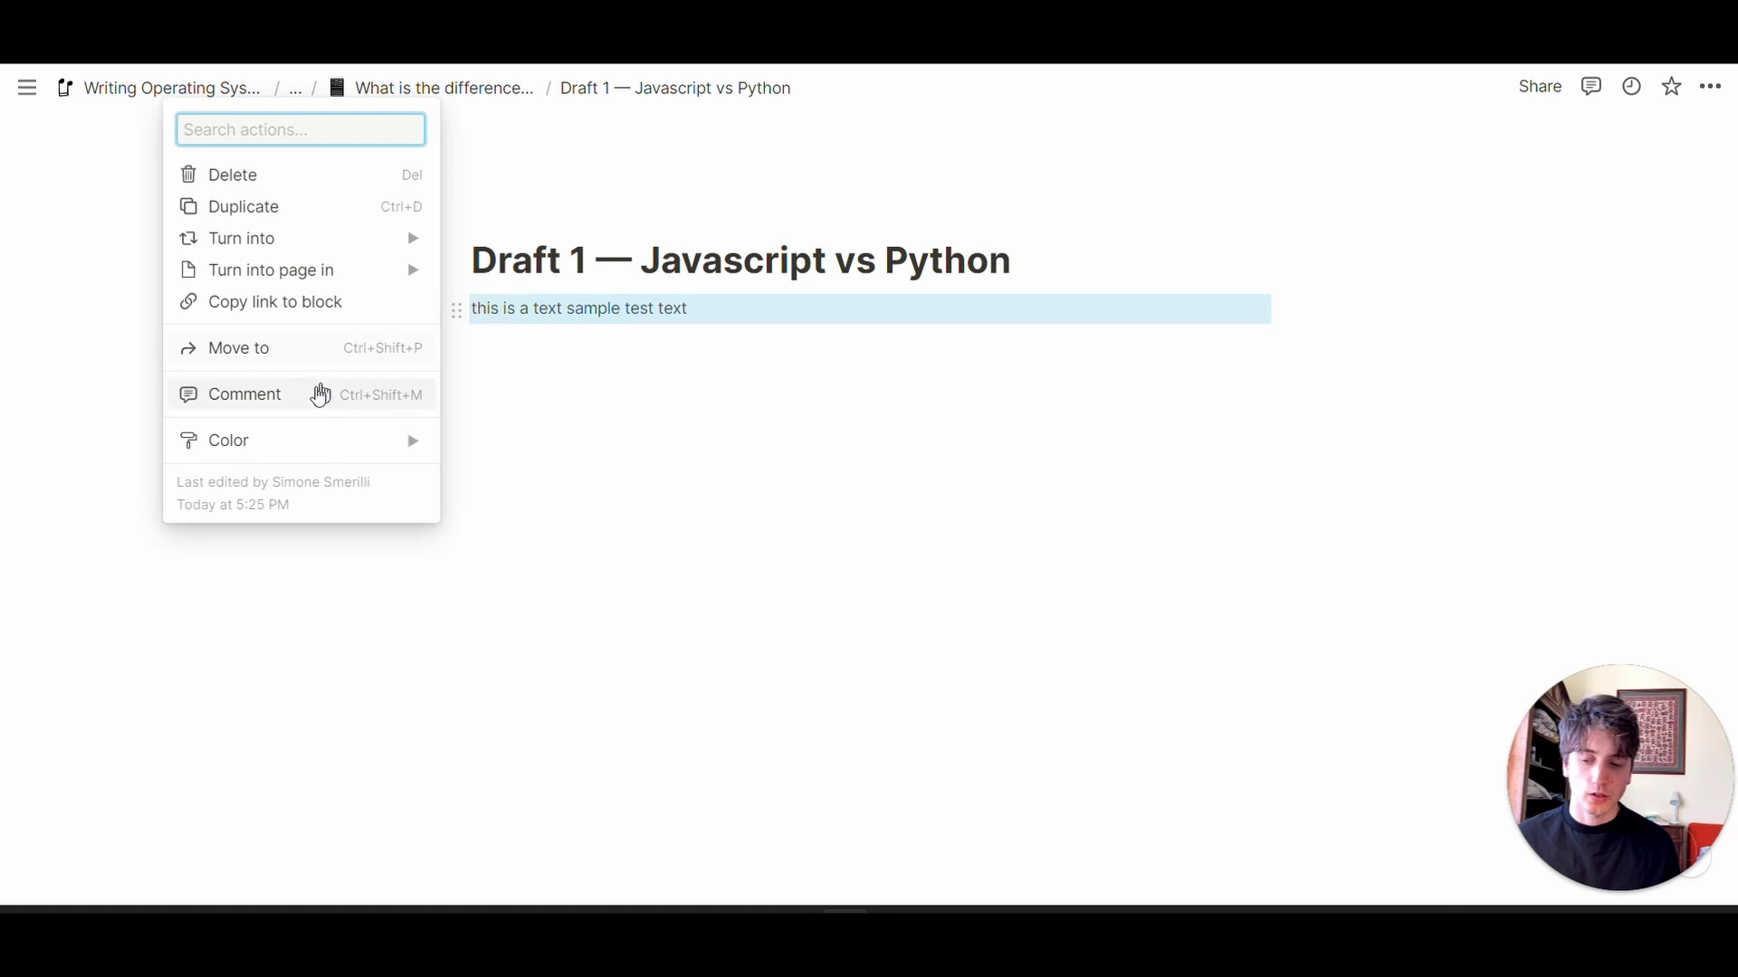
pyautogui.click(368, 396)
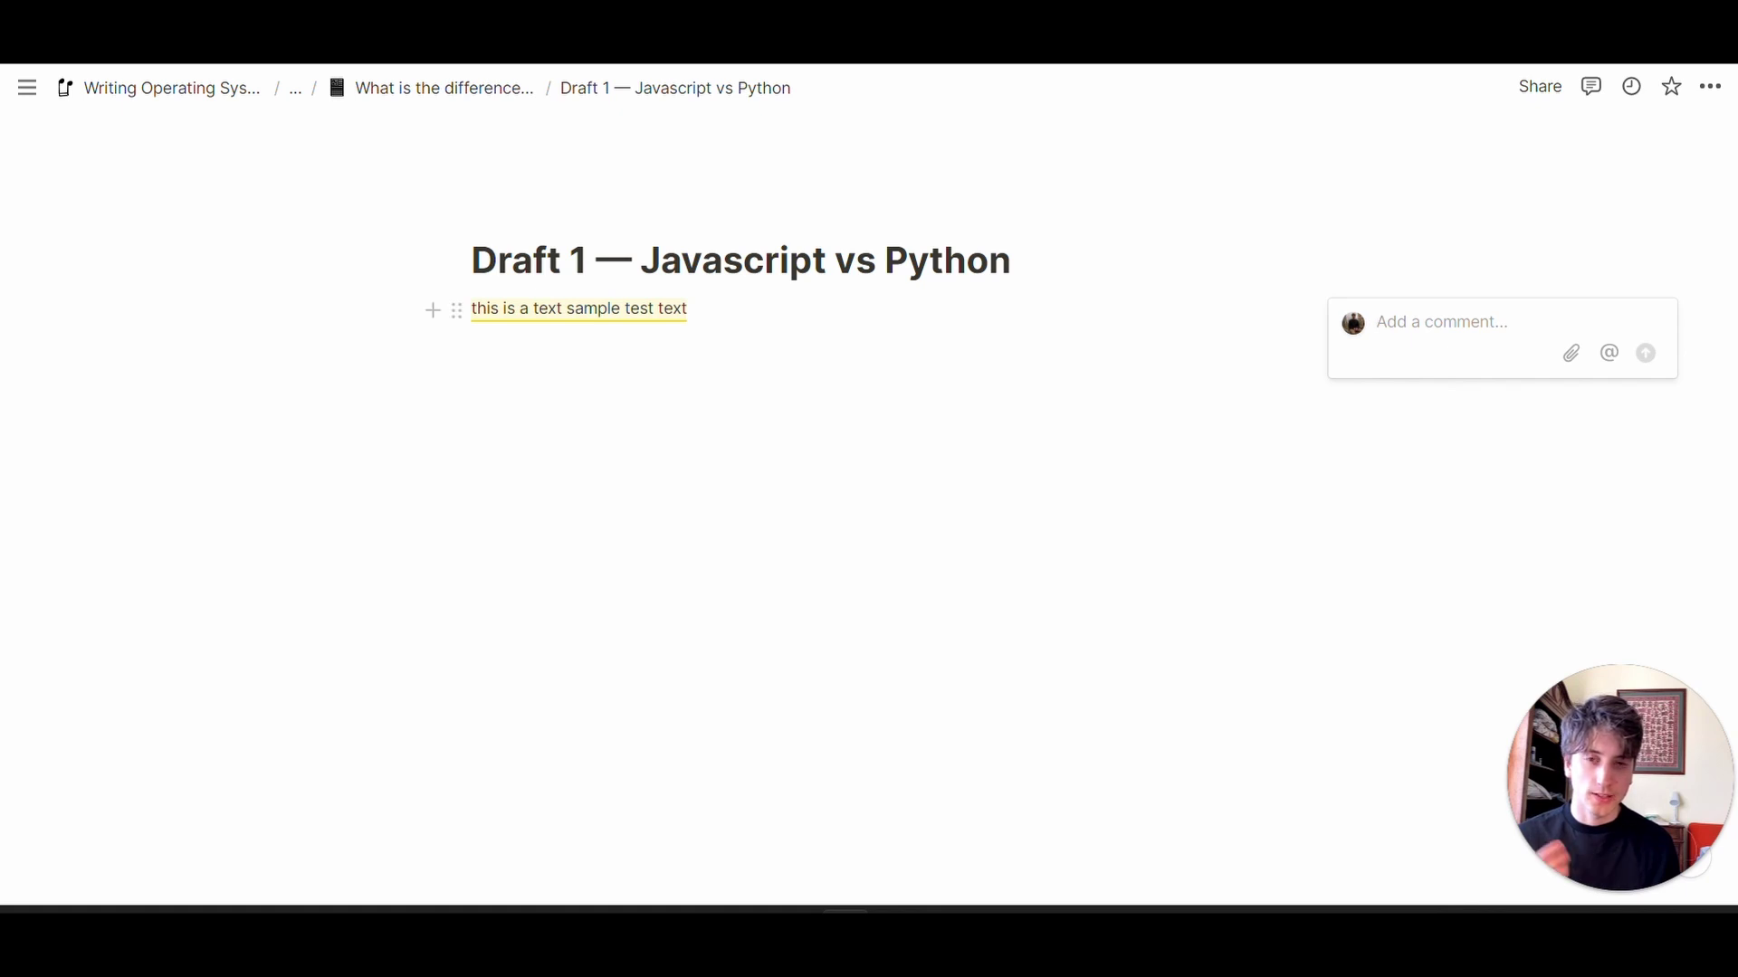
pyautogui.click(796, 308)
pyautogui.hotkey('ctrl', '[')
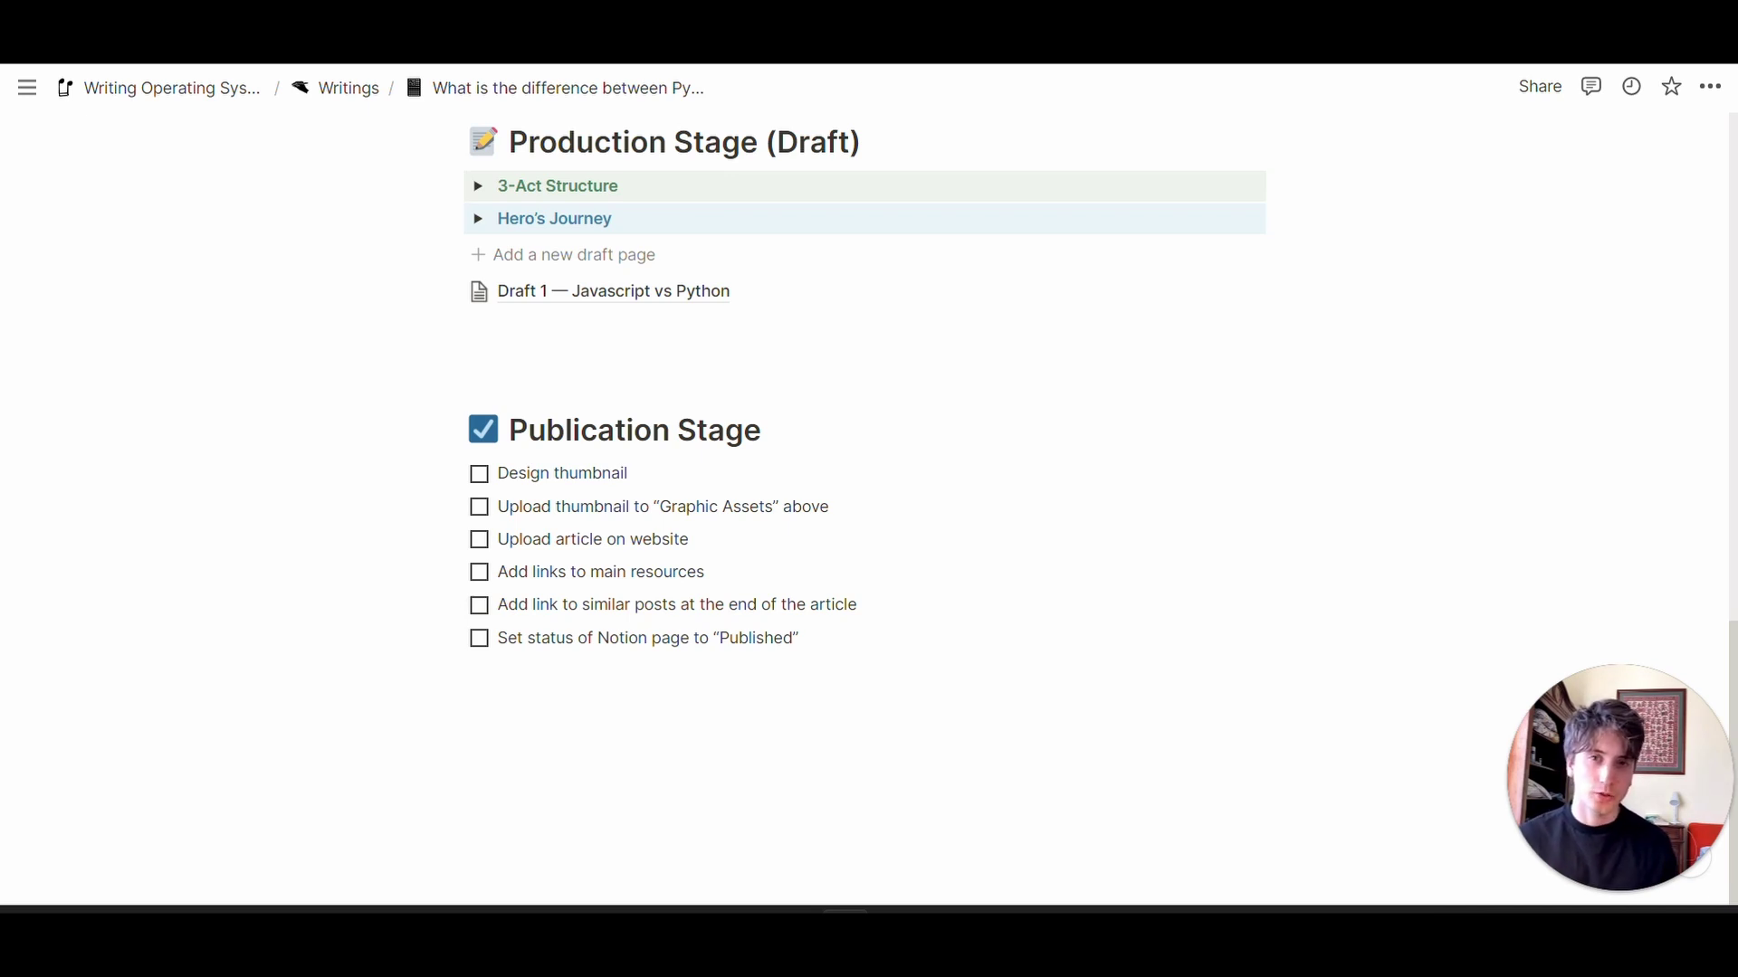
# From the Writings board, look through the New Article template in edit mode, then close it.
pyautogui.click(367, 94)
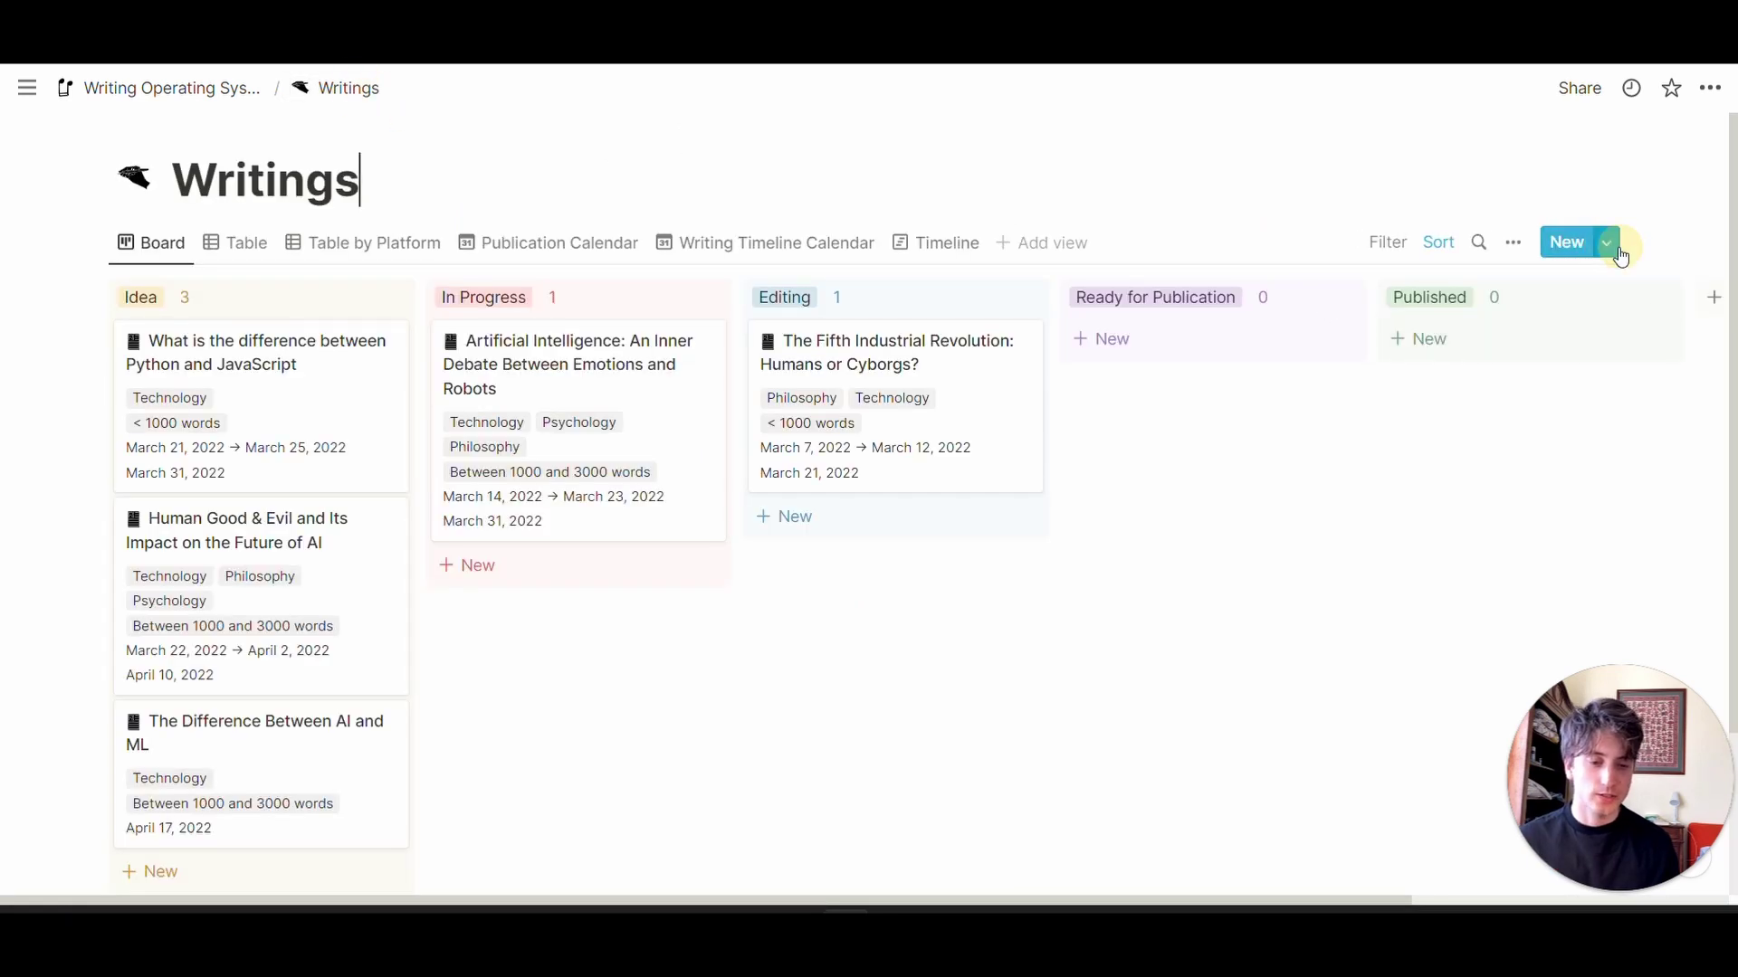
pyautogui.click(1609, 248)
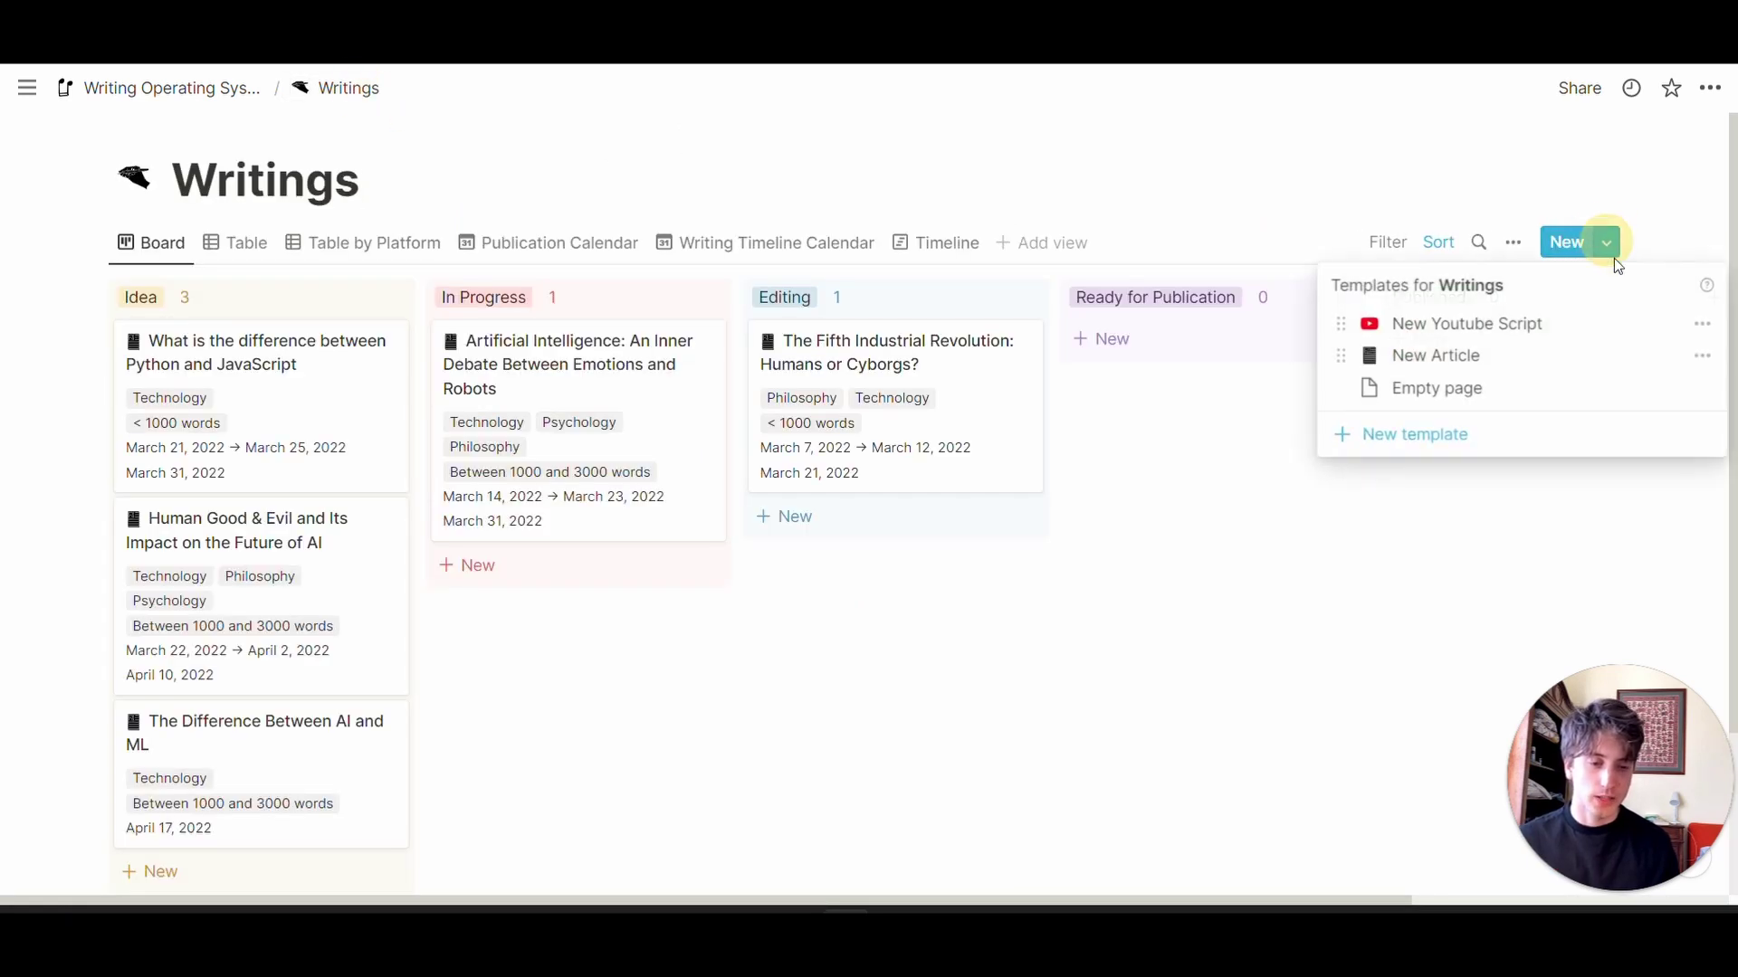
pyautogui.click(1701, 354)
pyautogui.click(1541, 333)
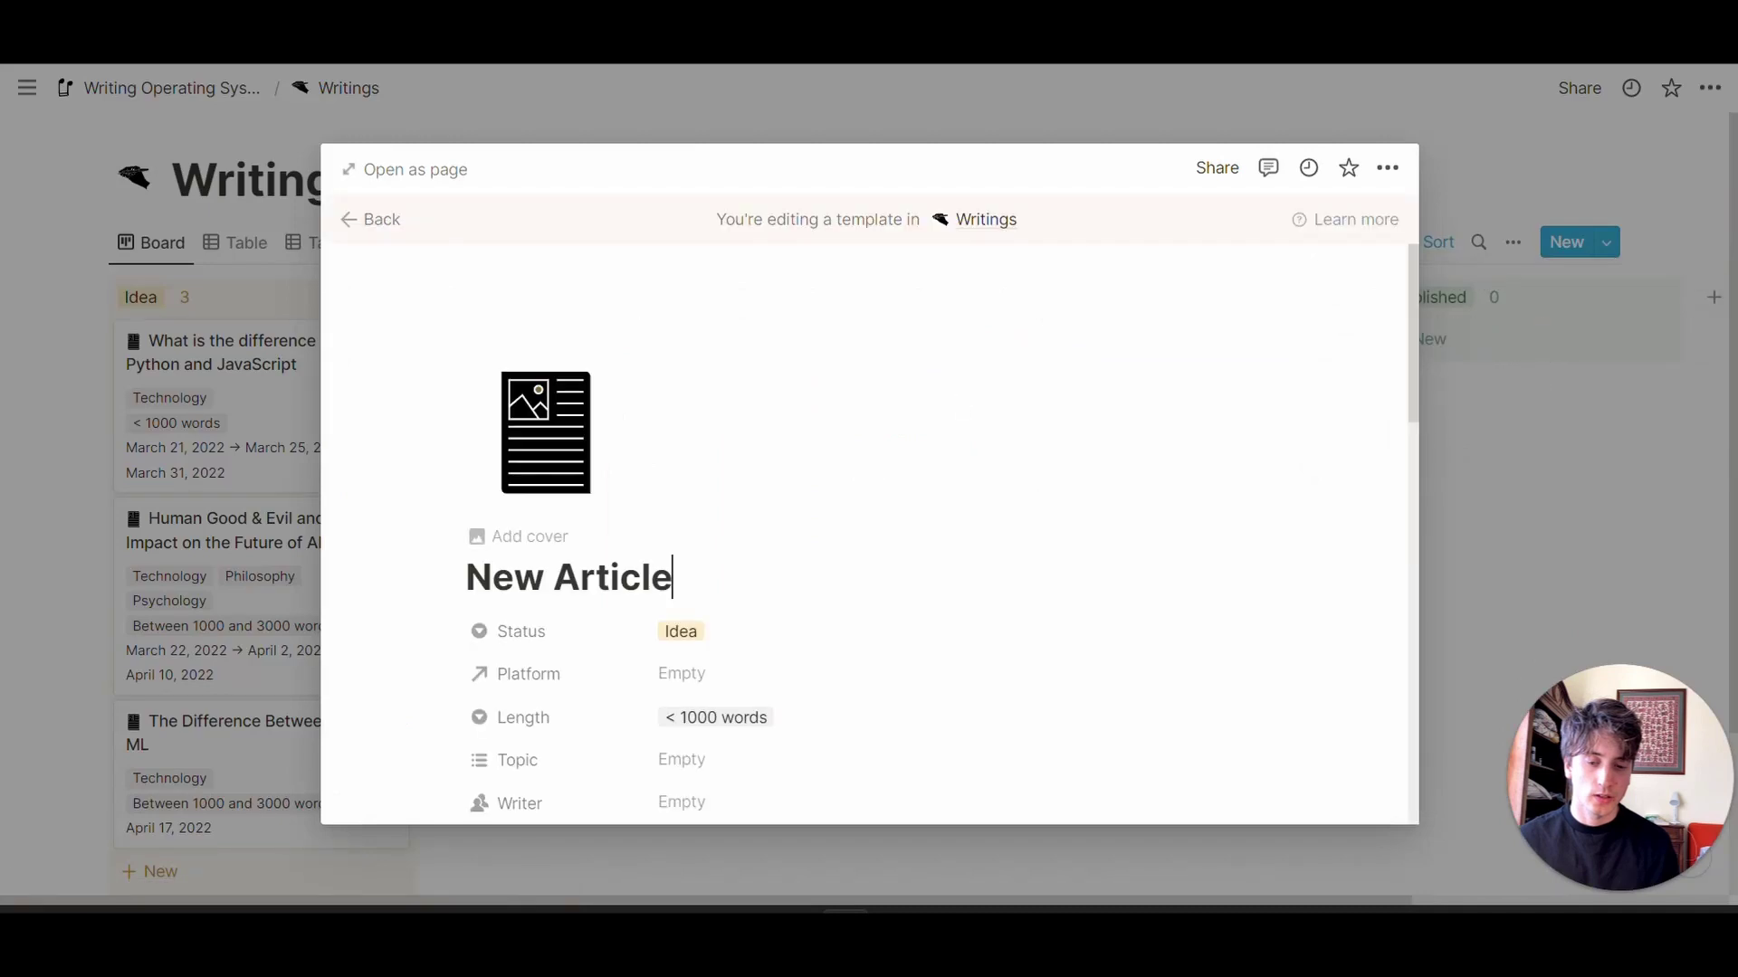
pyautogui.scroll(-10, 869, 489)
pyautogui.click(215, 610)
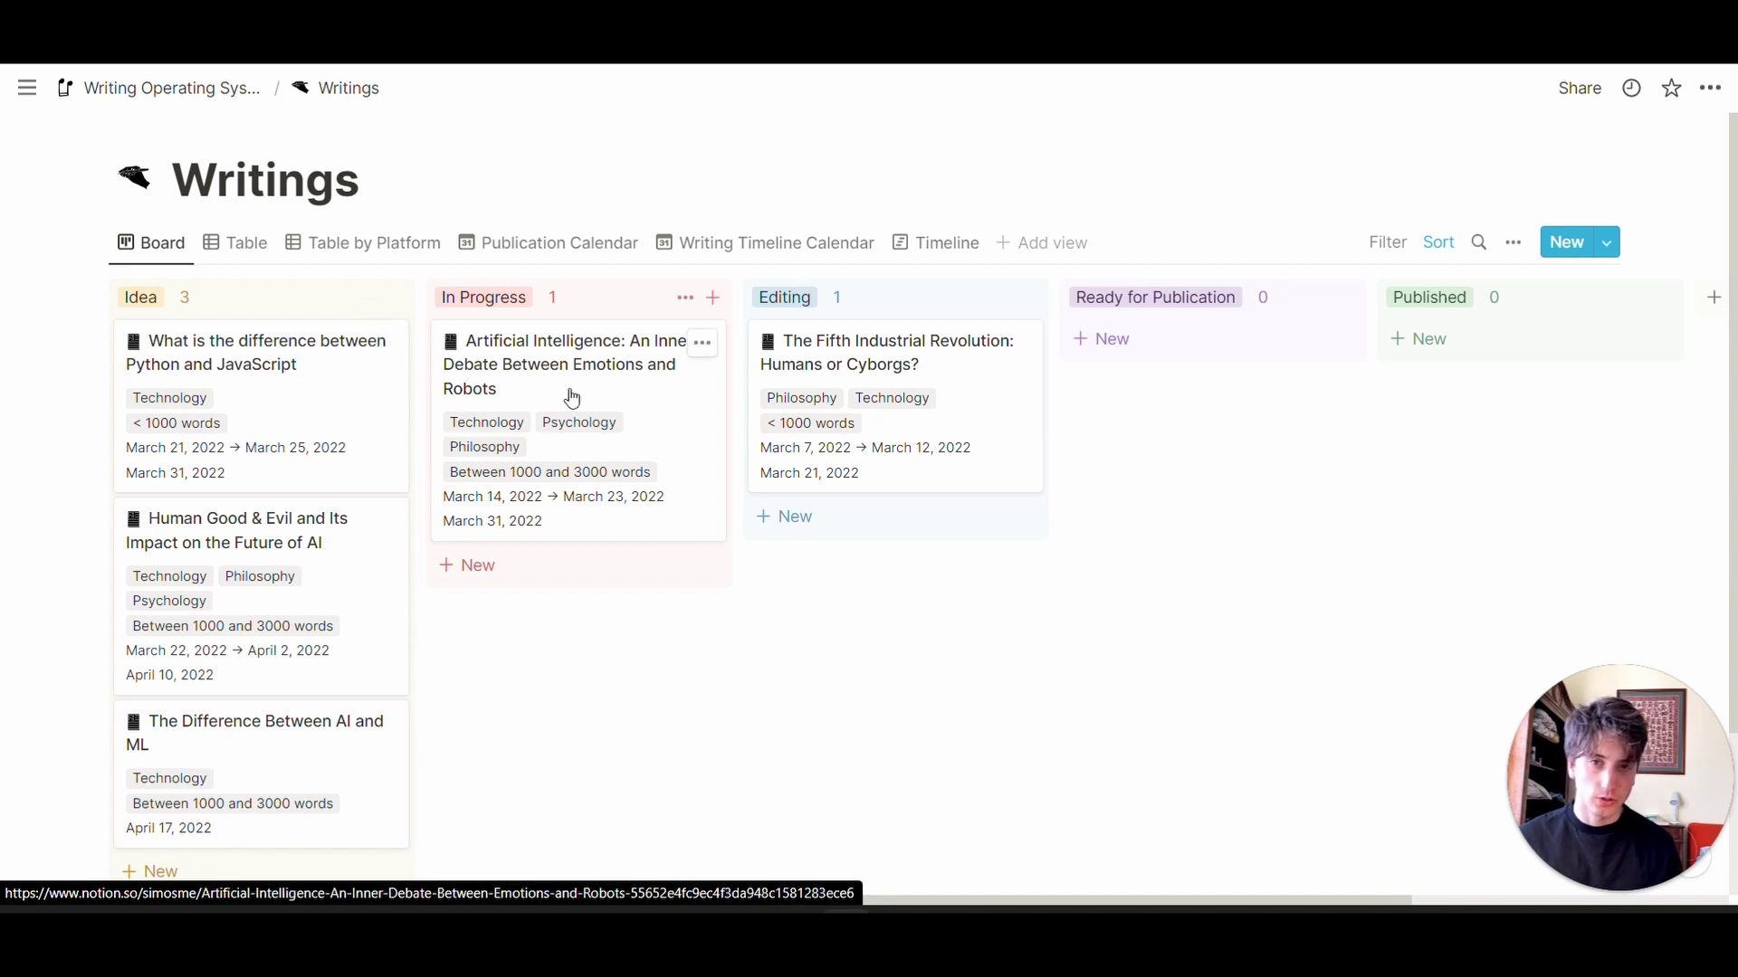
pyautogui.click(380, 345)
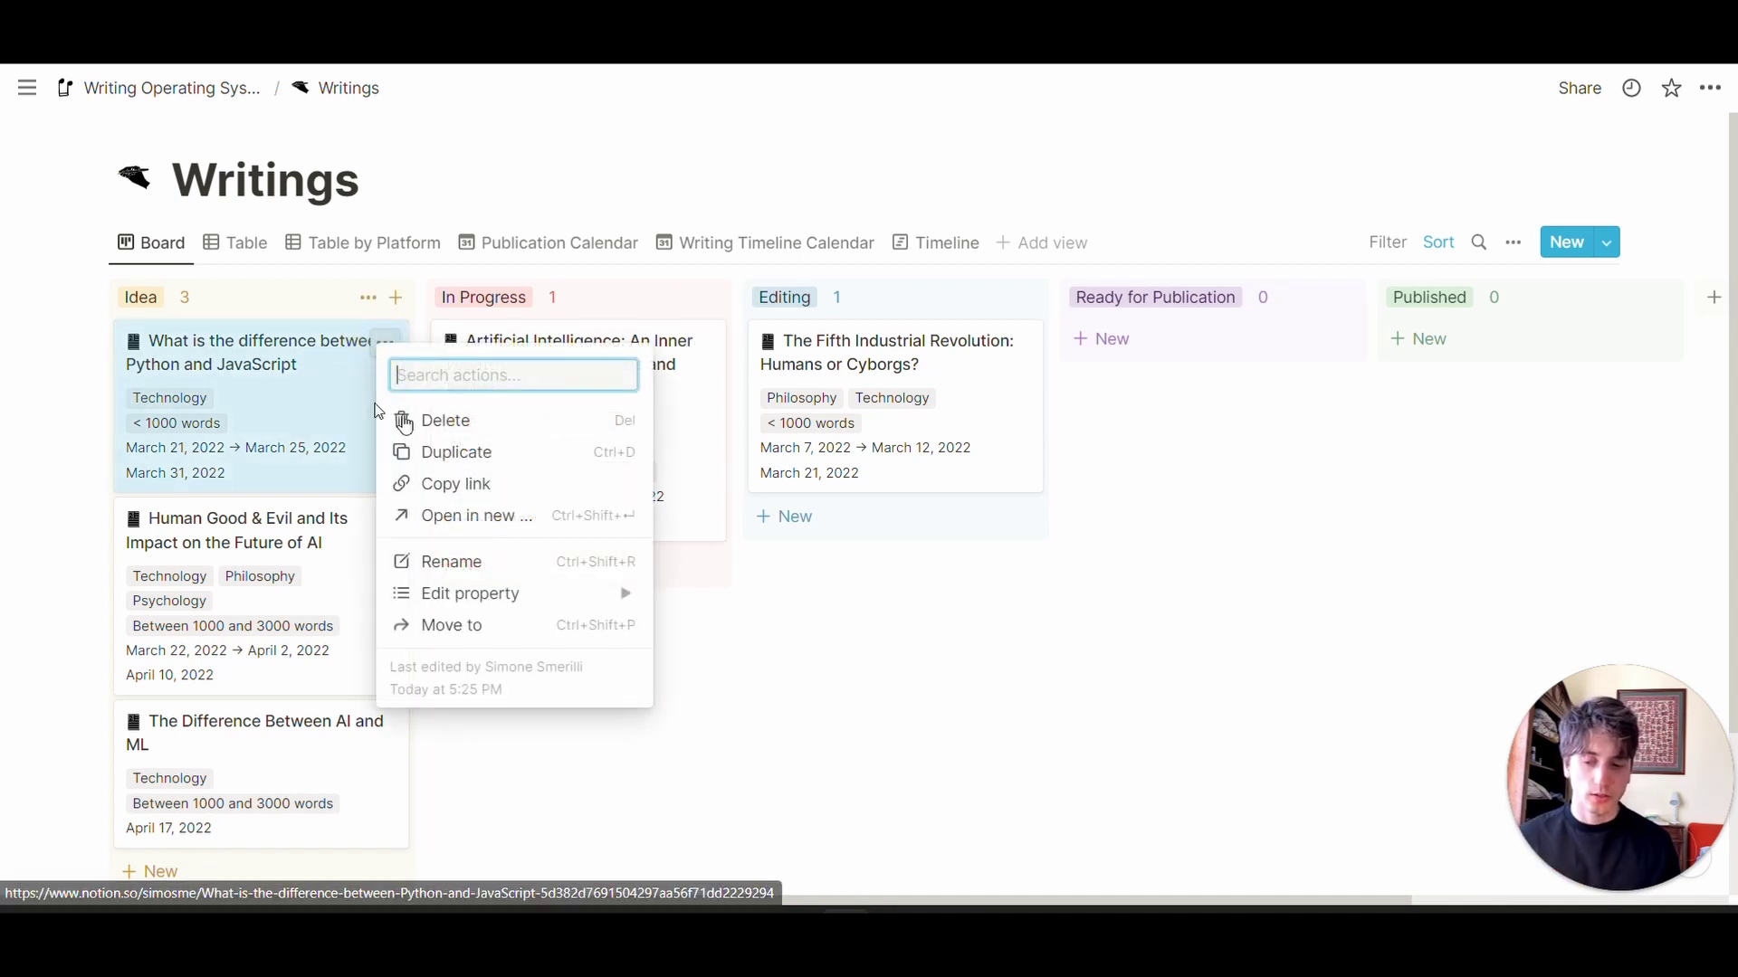
pyautogui.press('Escape')
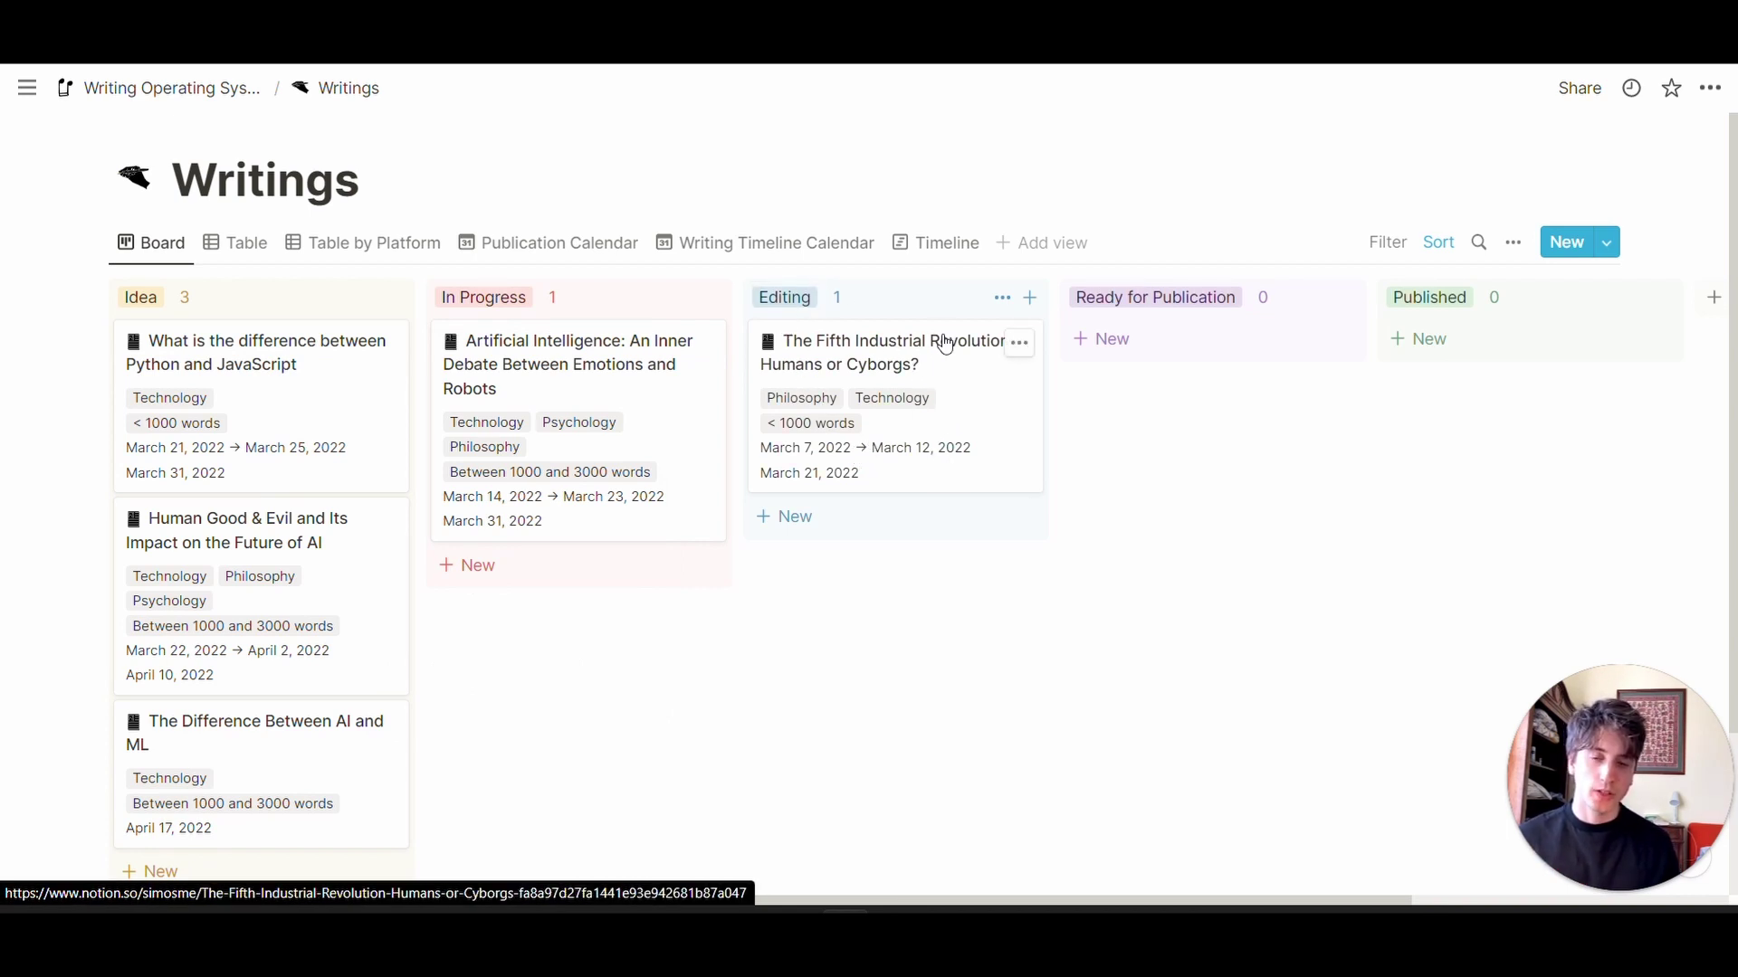
pyautogui.moveTo(884, 392)
pyautogui.mouseDown()
pyautogui.moveTo(1431, 400)
pyautogui.moveTo(904, 377)
pyautogui.mouseUp()
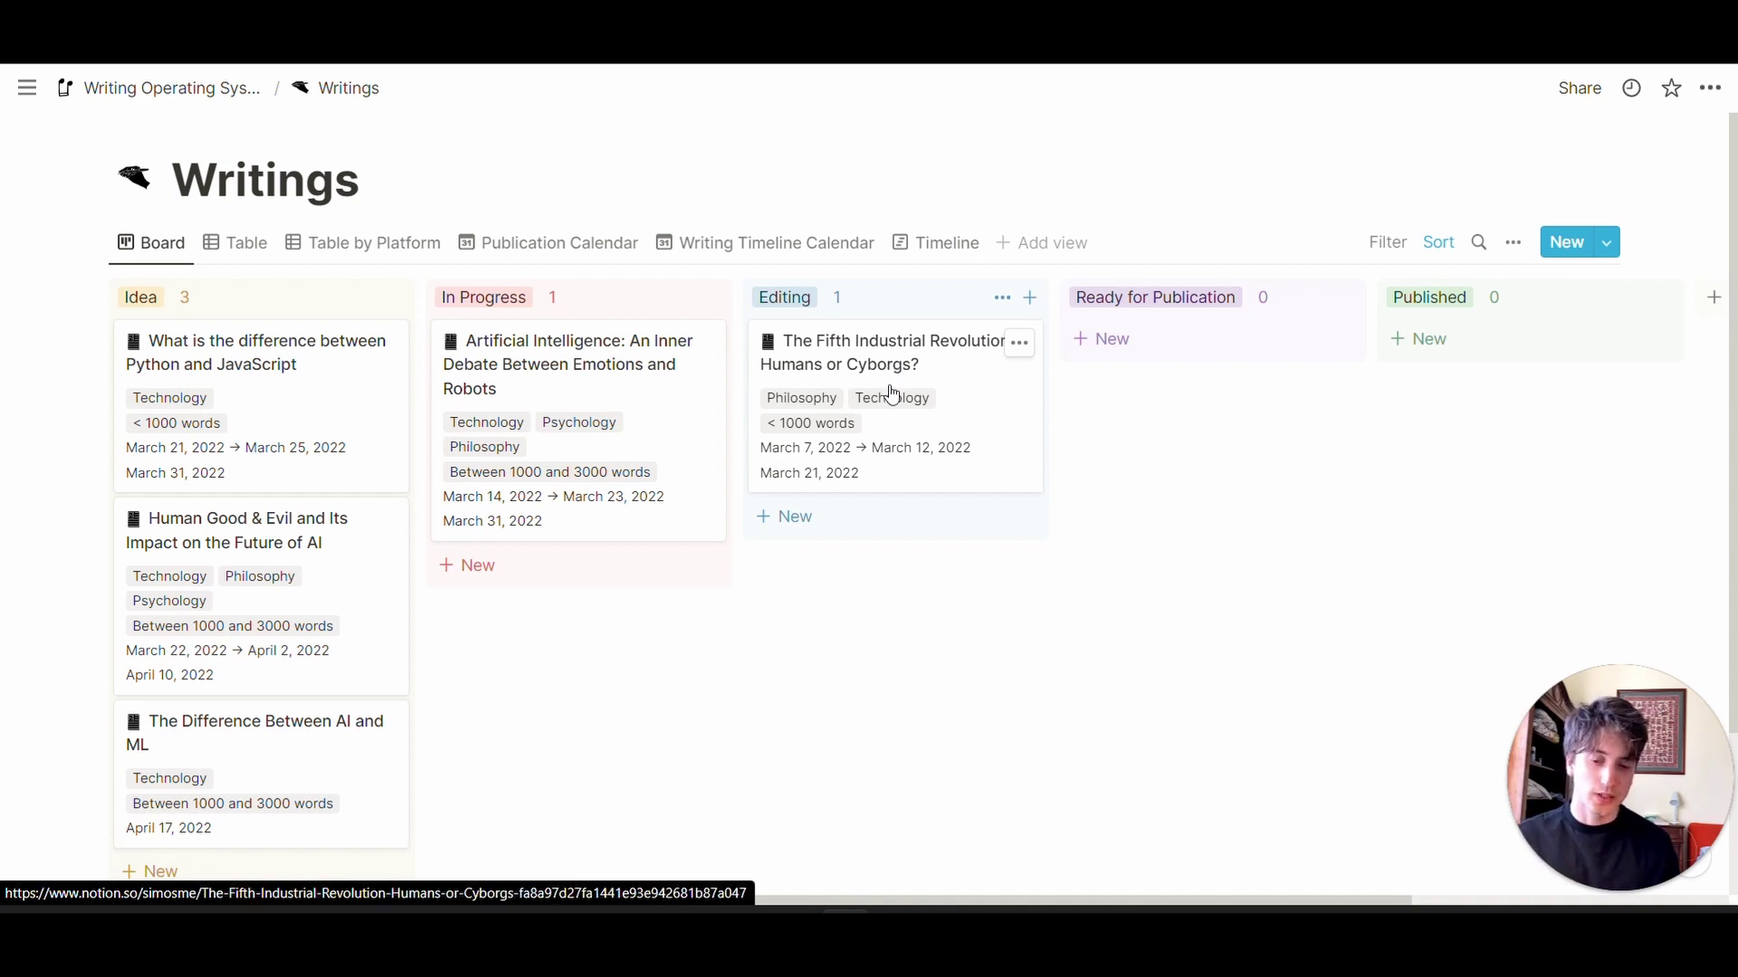
# Preview The Fifth Industrial Revolution card and scroll to its Production and Publication stages.
pyautogui.click(941, 384)
pyautogui.scroll(-10, 1074, 403)
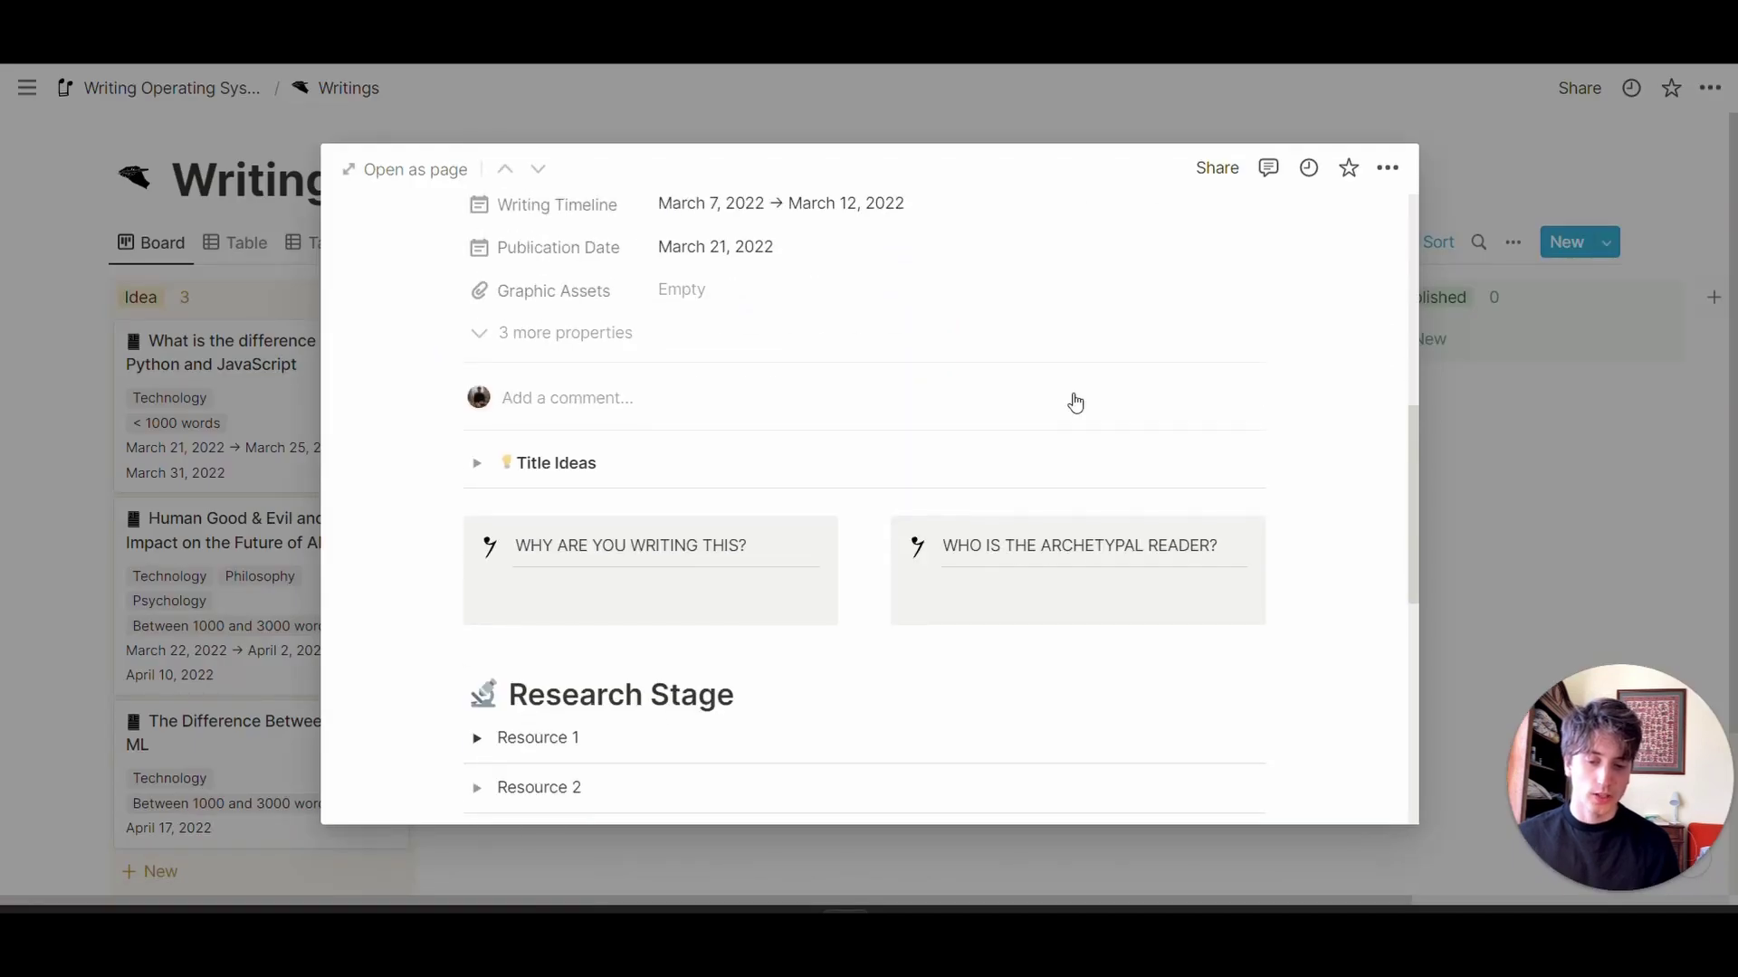
pyautogui.scroll(-4, 666, 398)
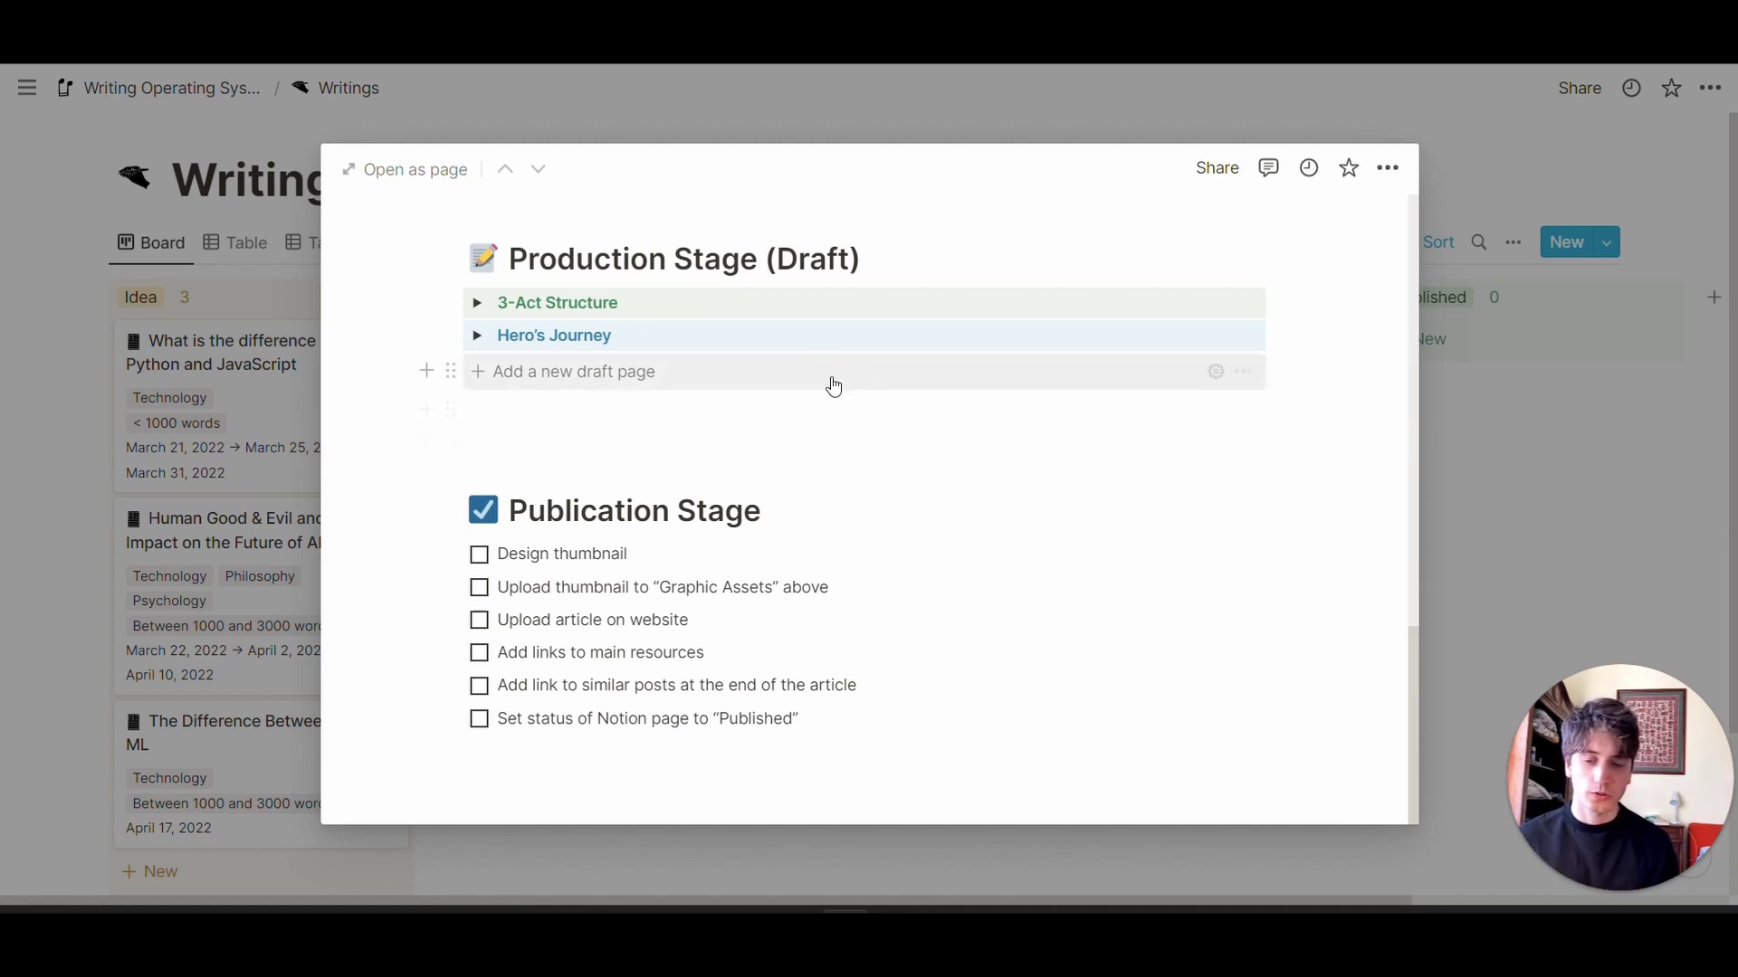
# Return to the Writing Operating System dashboard and scroll to the Writing Focus of the Week gallery.
pyautogui.click(240, 87)
pyautogui.scroll(-5, 864, 489)
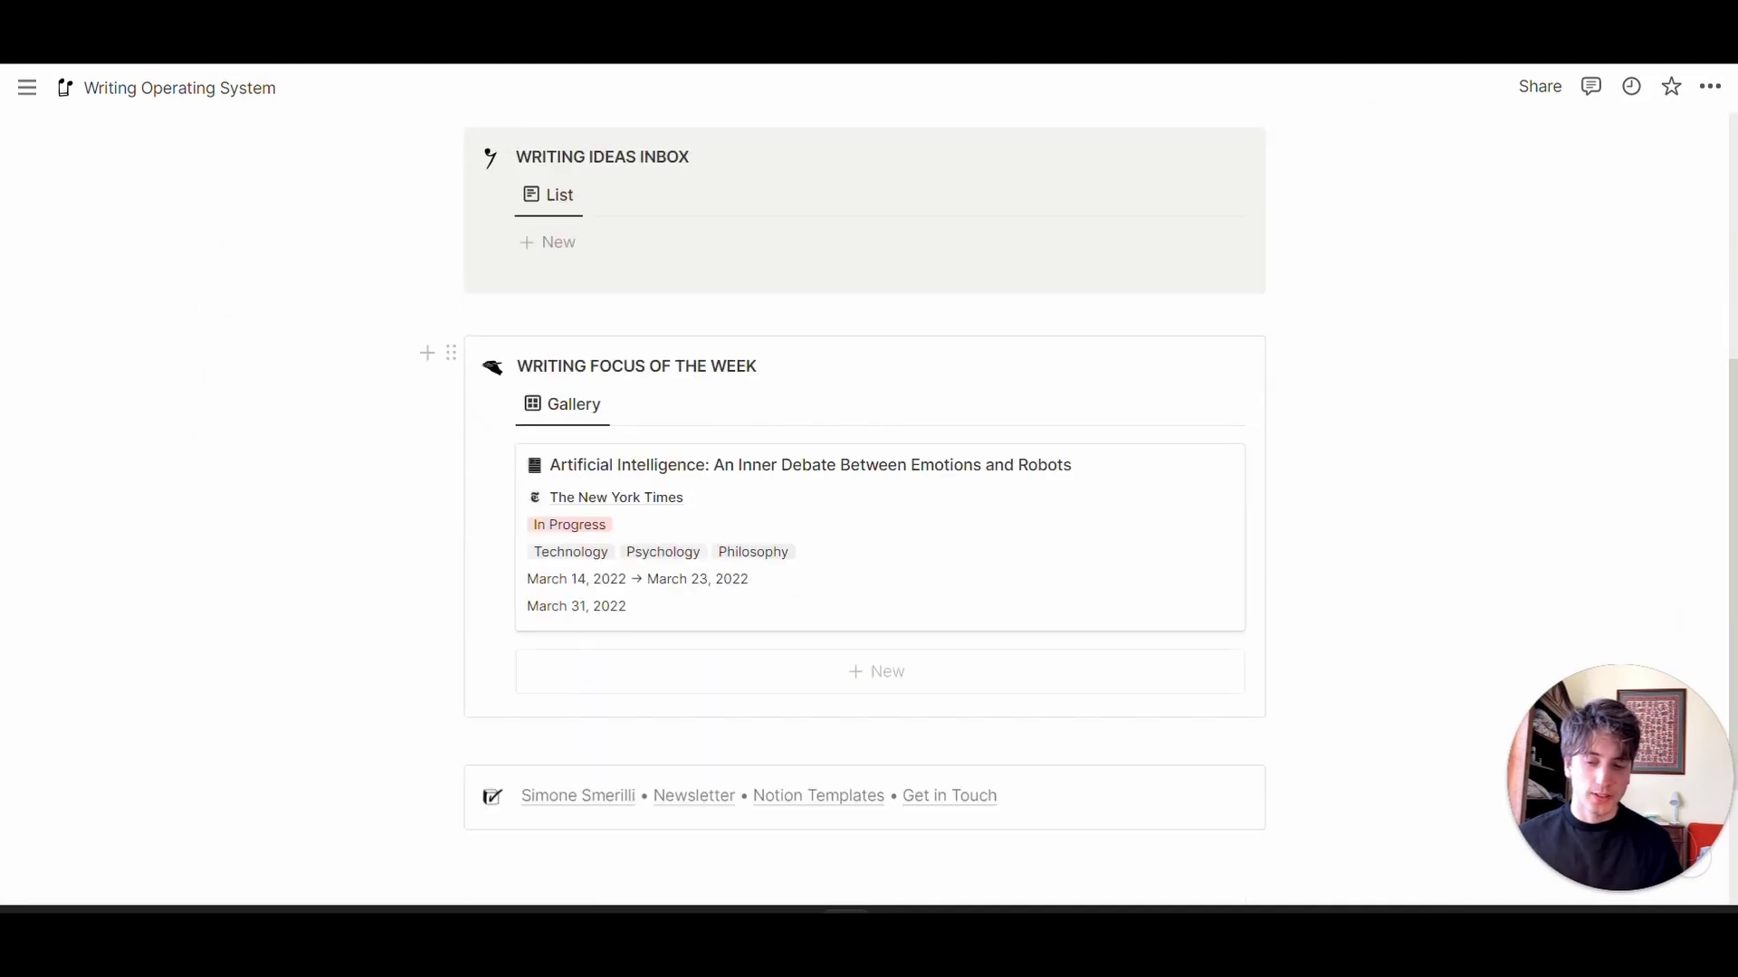
pyautogui.scroll(1, 864, 489)
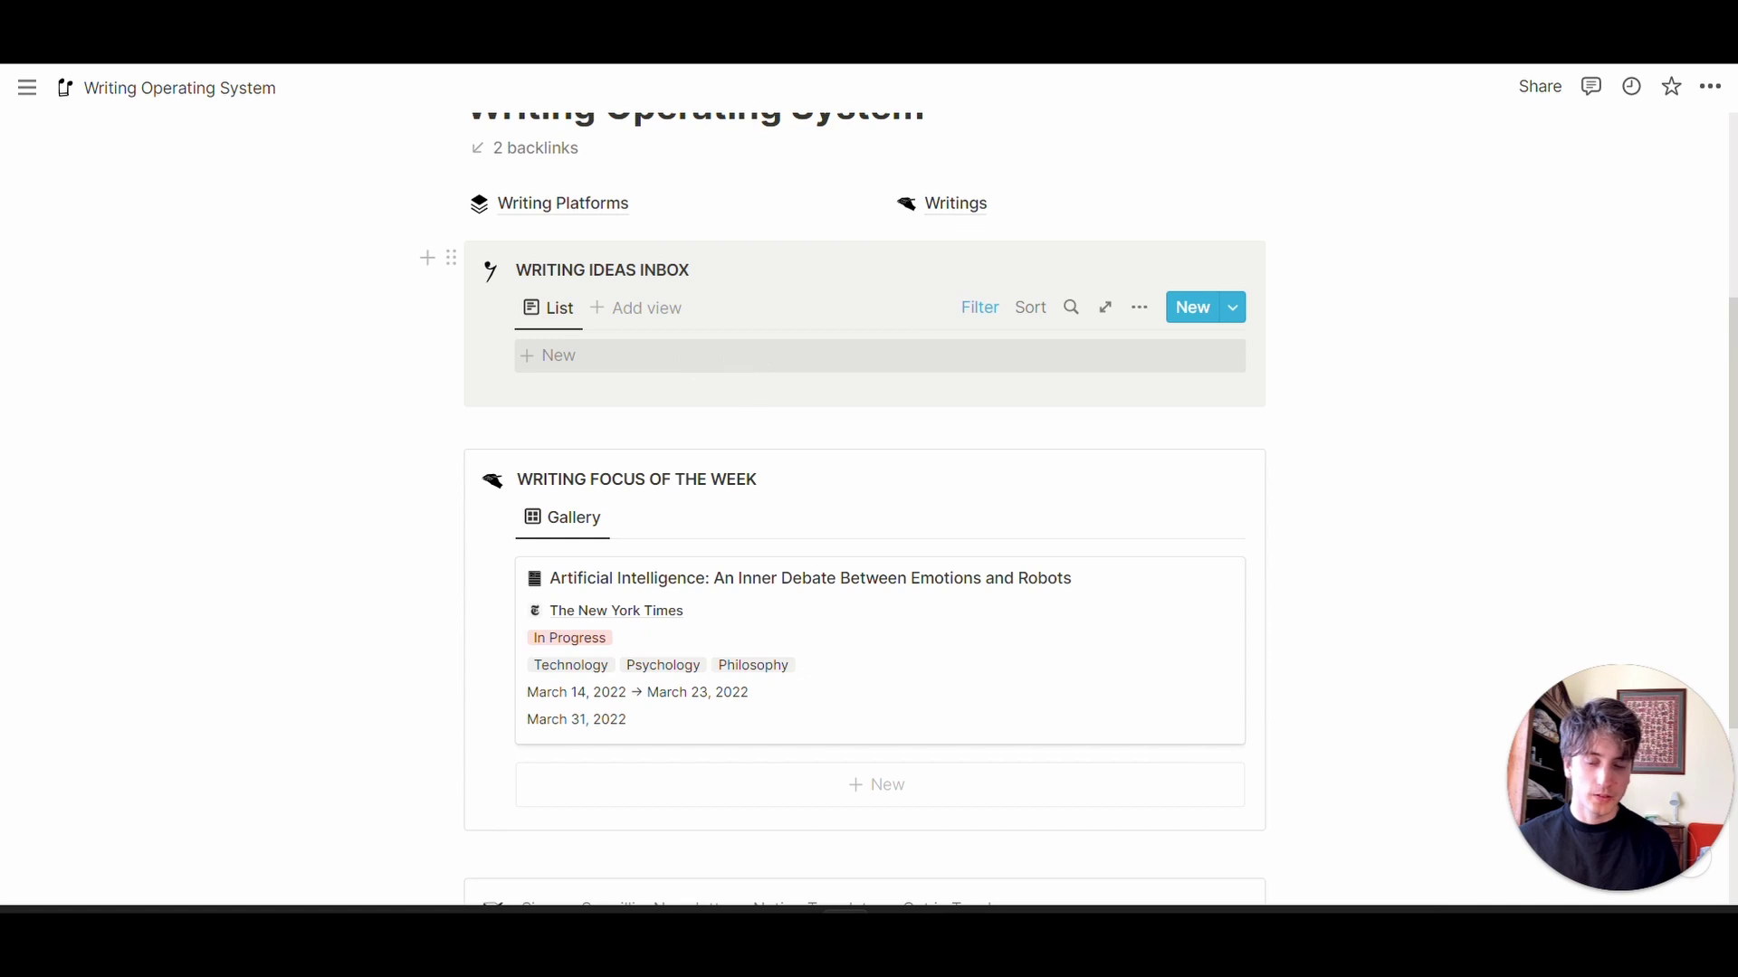
pyautogui.scroll(-3, 729, 366)
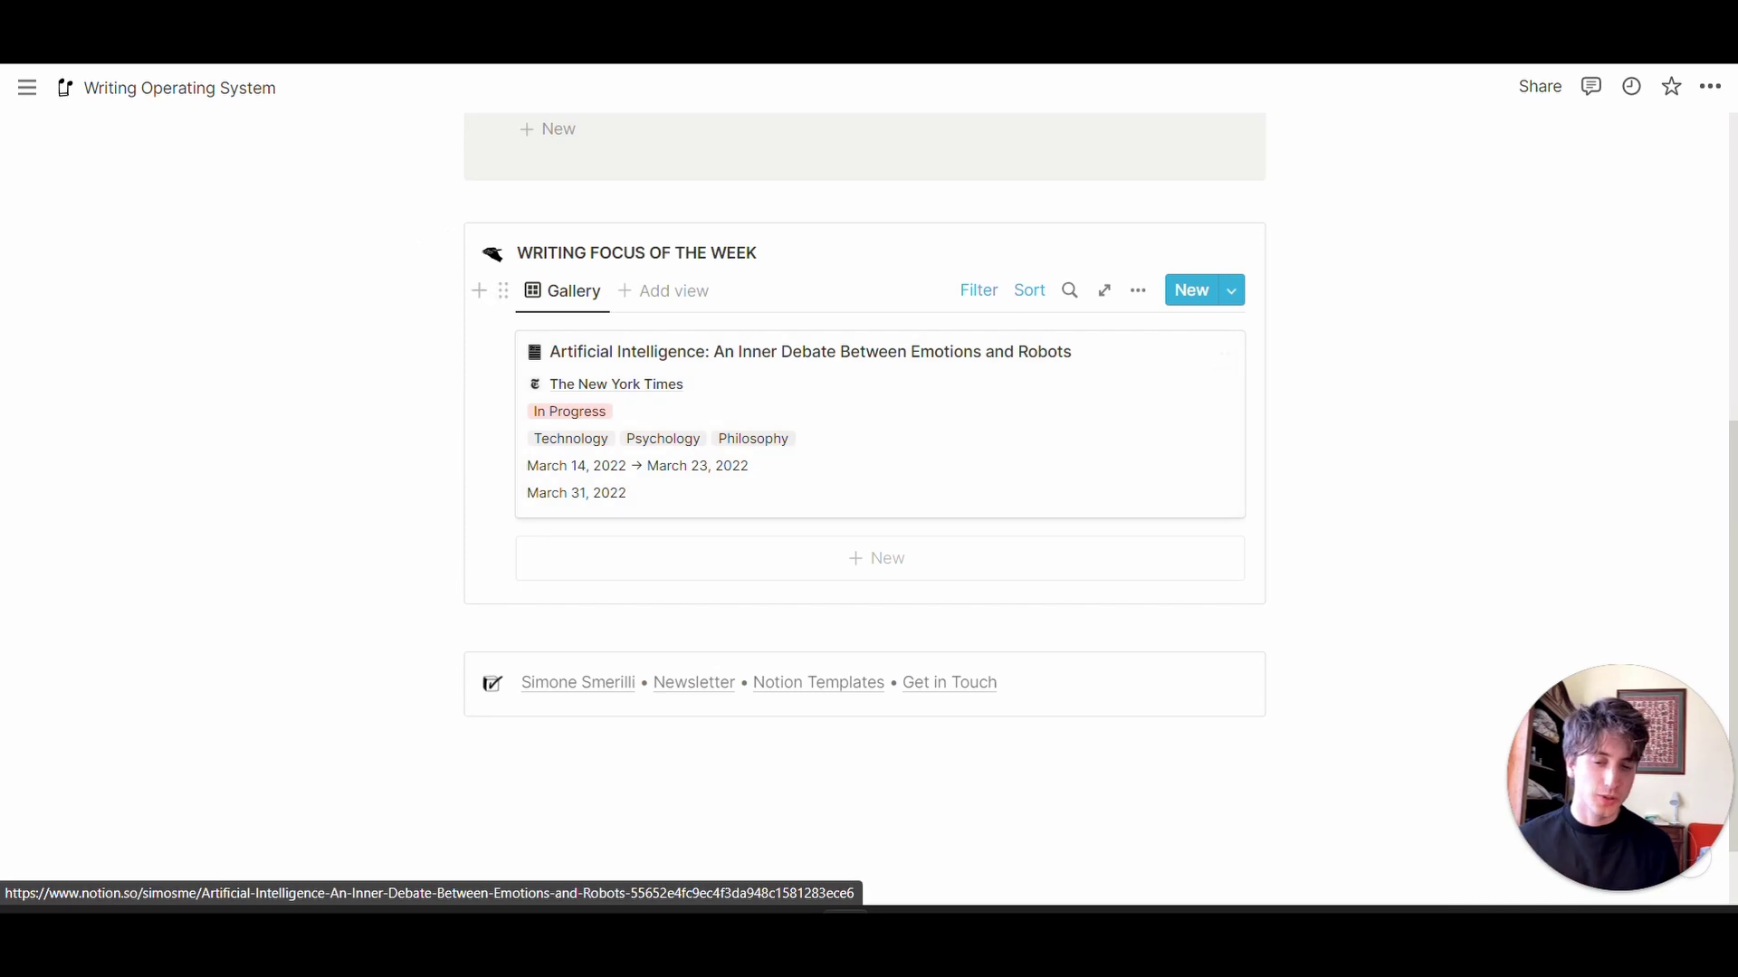
pyautogui.click(864, 297)
pyautogui.scroll(1, 865, 299)
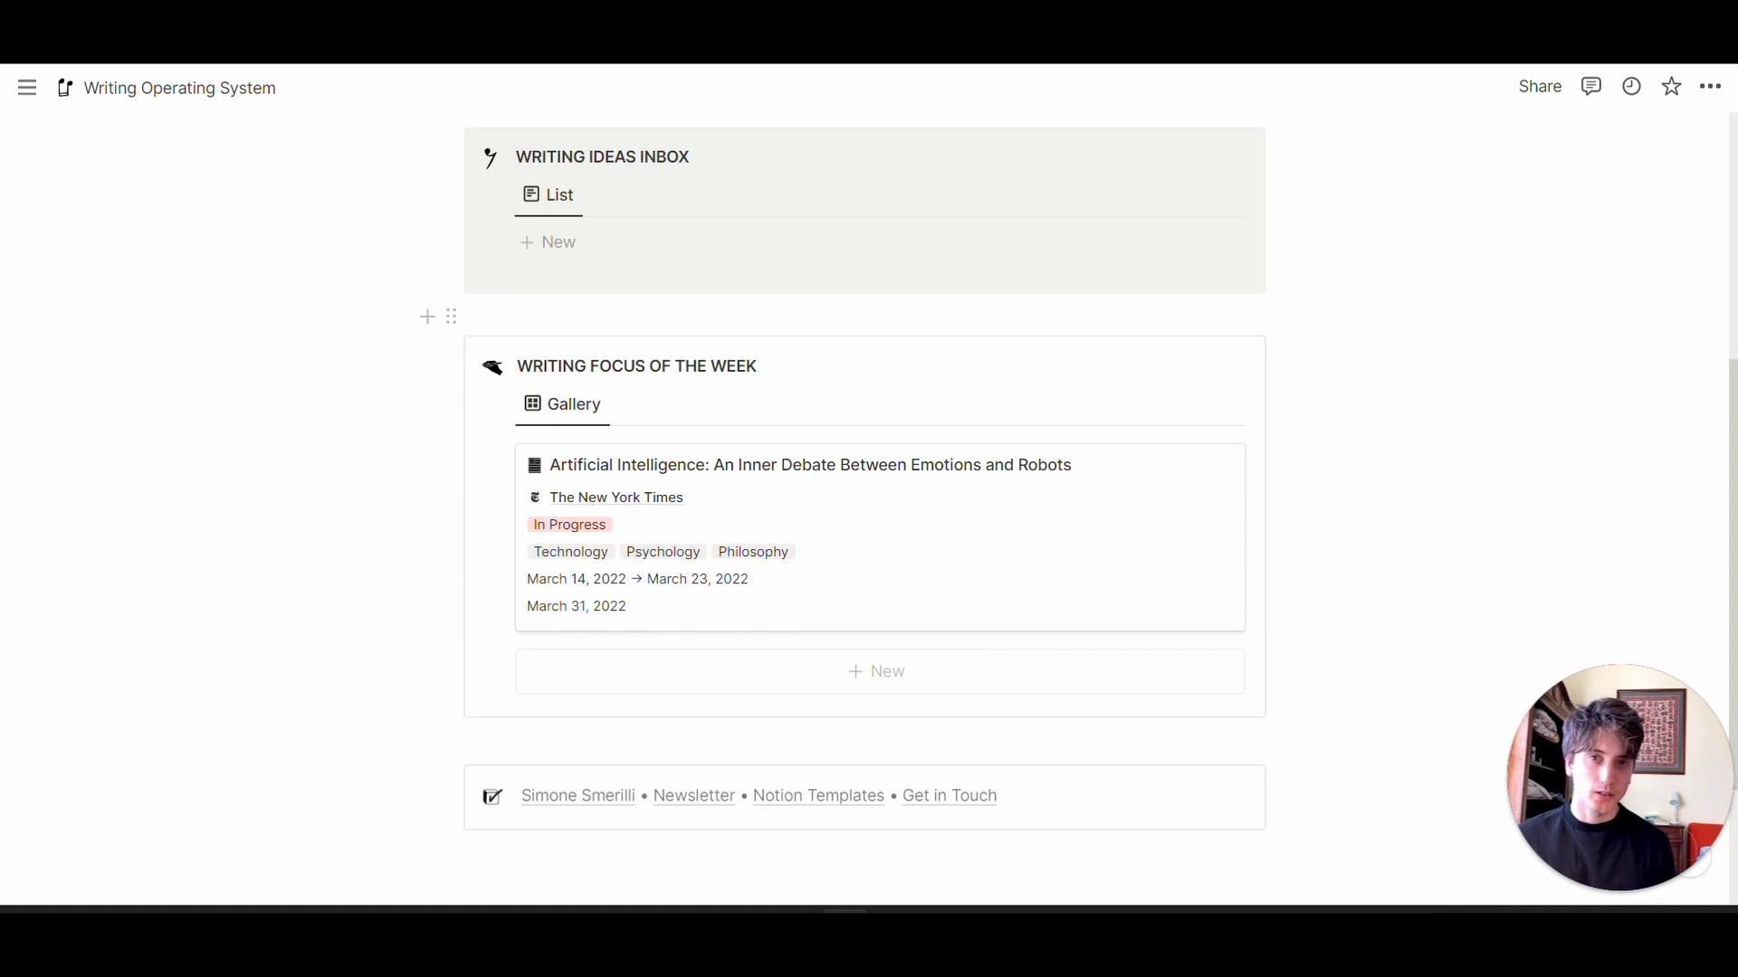
pyautogui.scroll(-1, 981, 365)
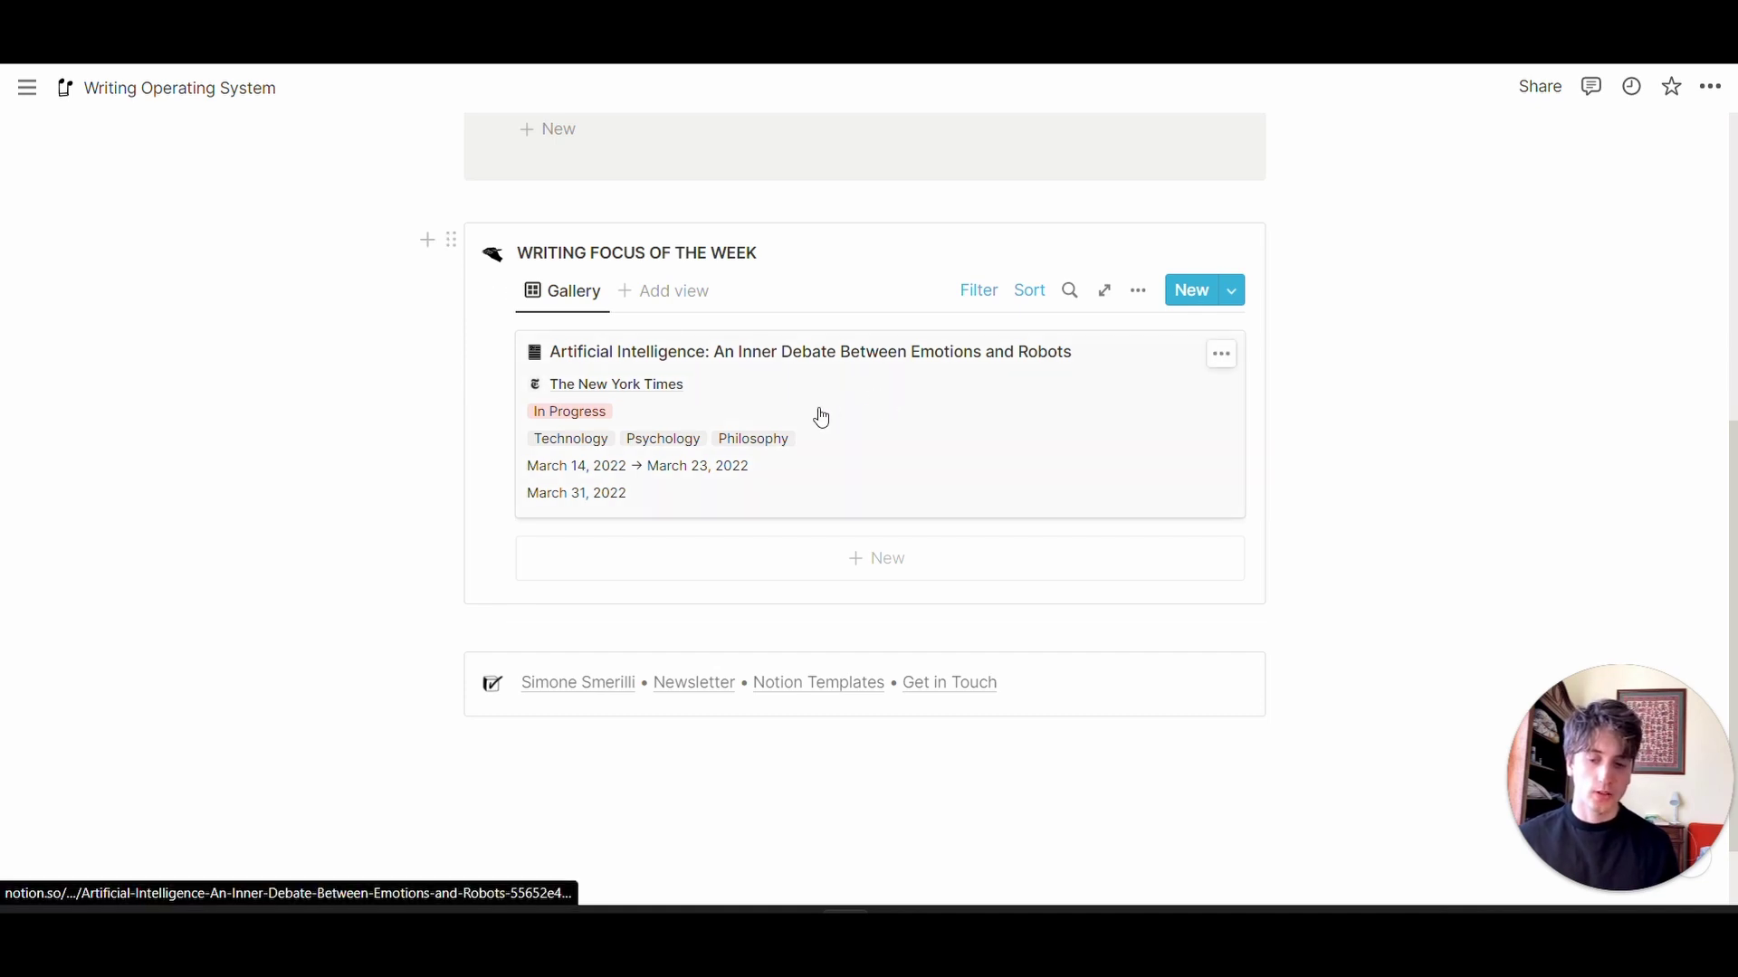
pyautogui.click(848, 425)
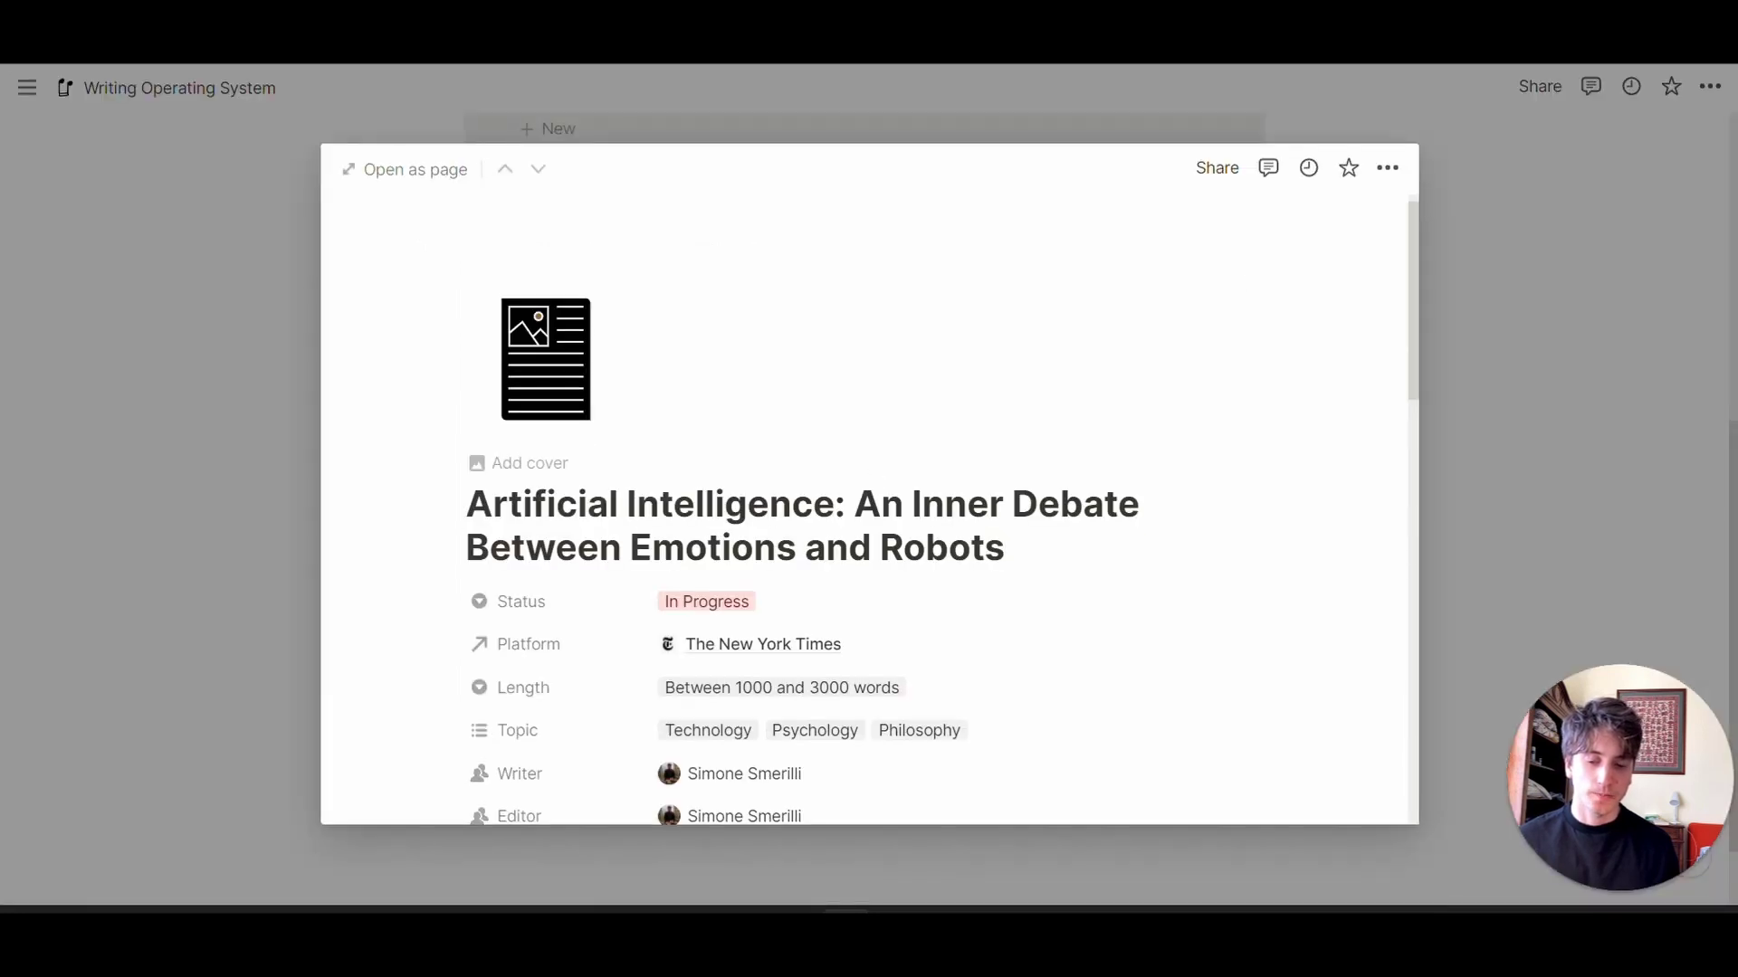
pyautogui.scroll(-5, 915, 457)
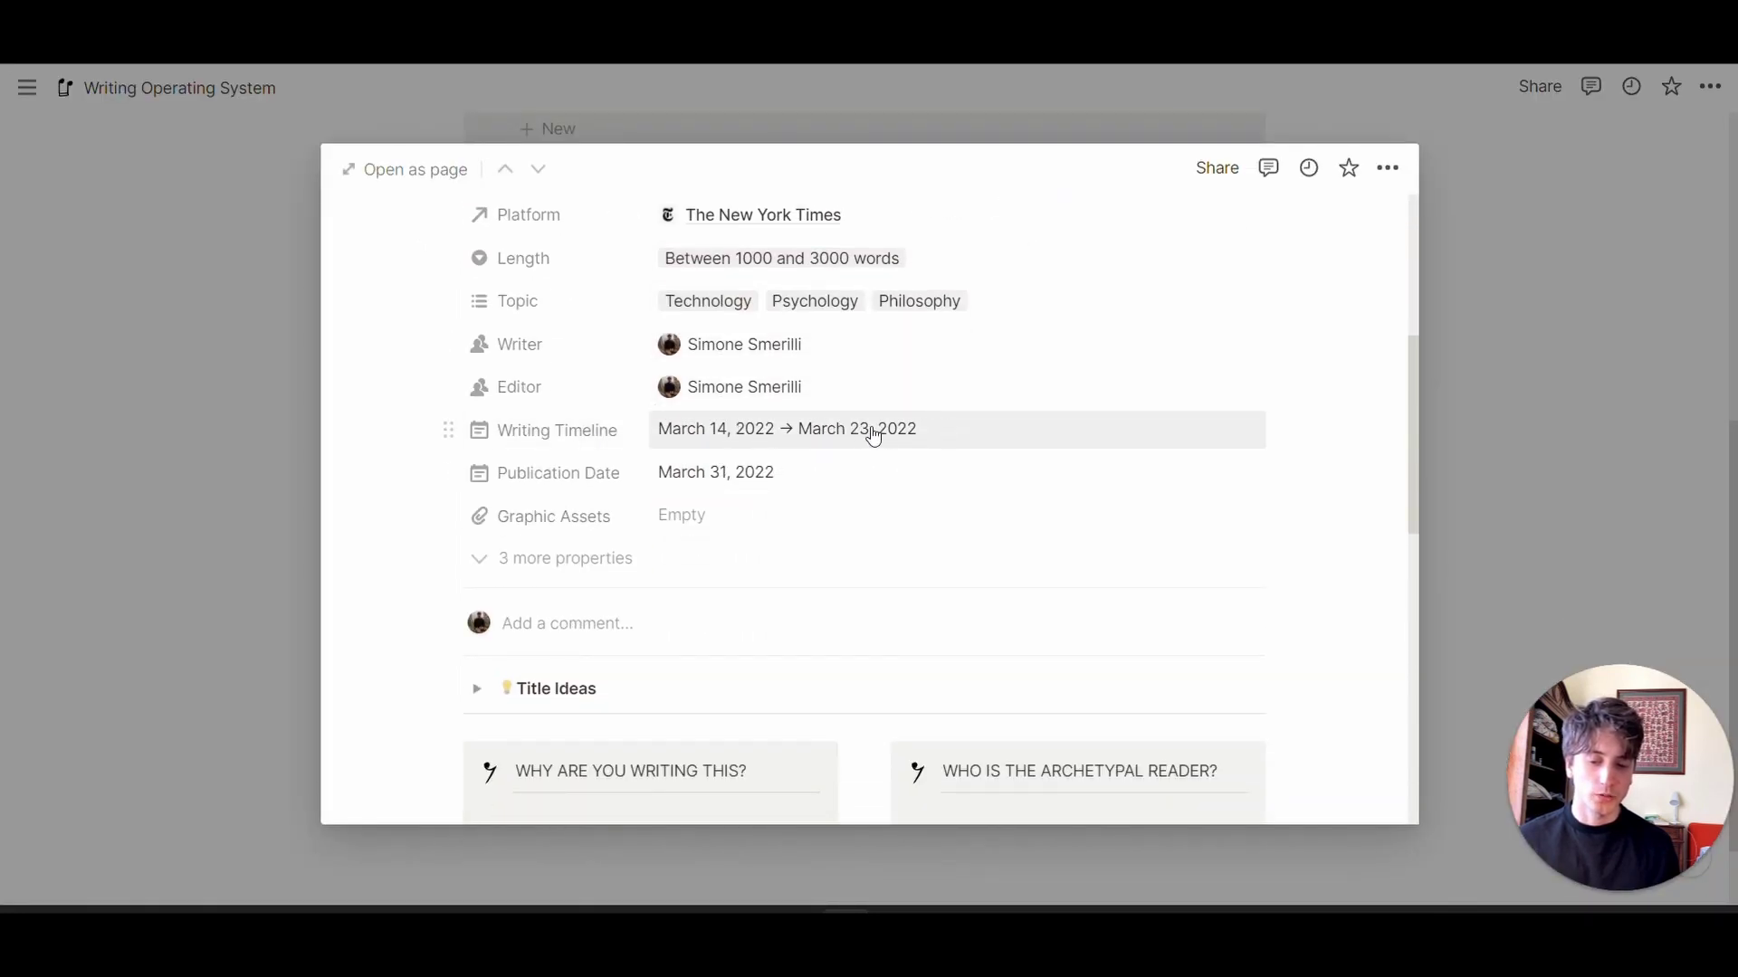
pyautogui.scroll(-1, 856, 441)
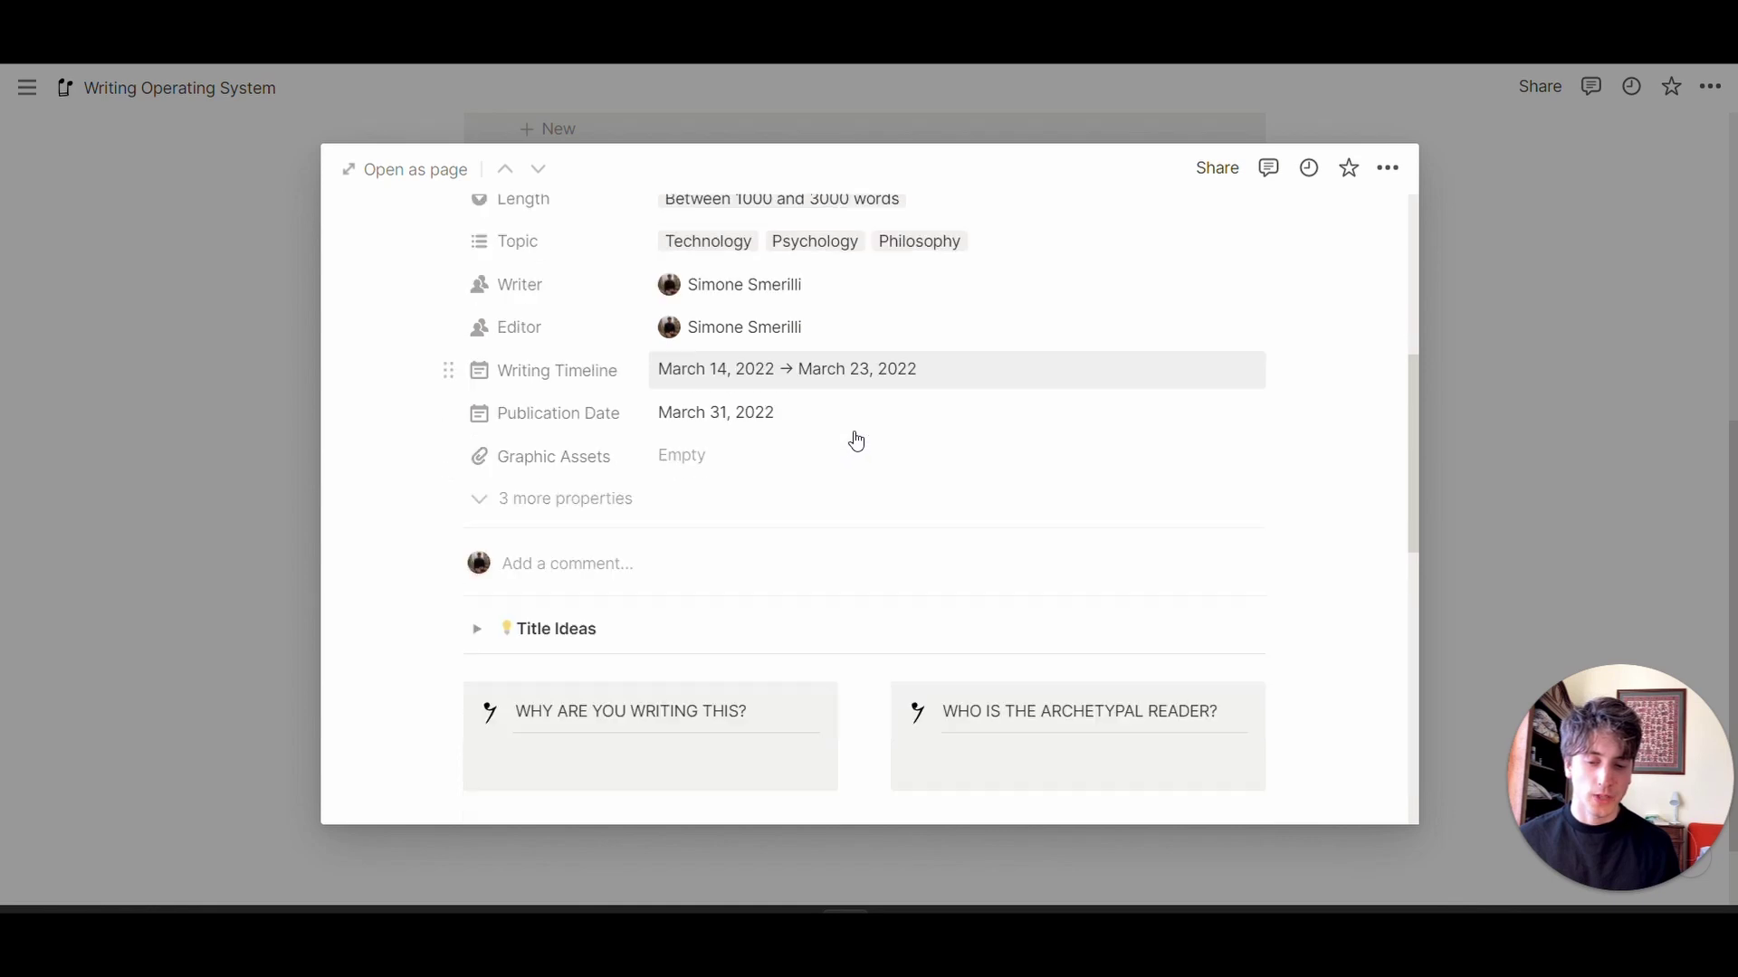
pyautogui.scroll(-4, 856, 441)
pyautogui.scroll(12, 854, 717)
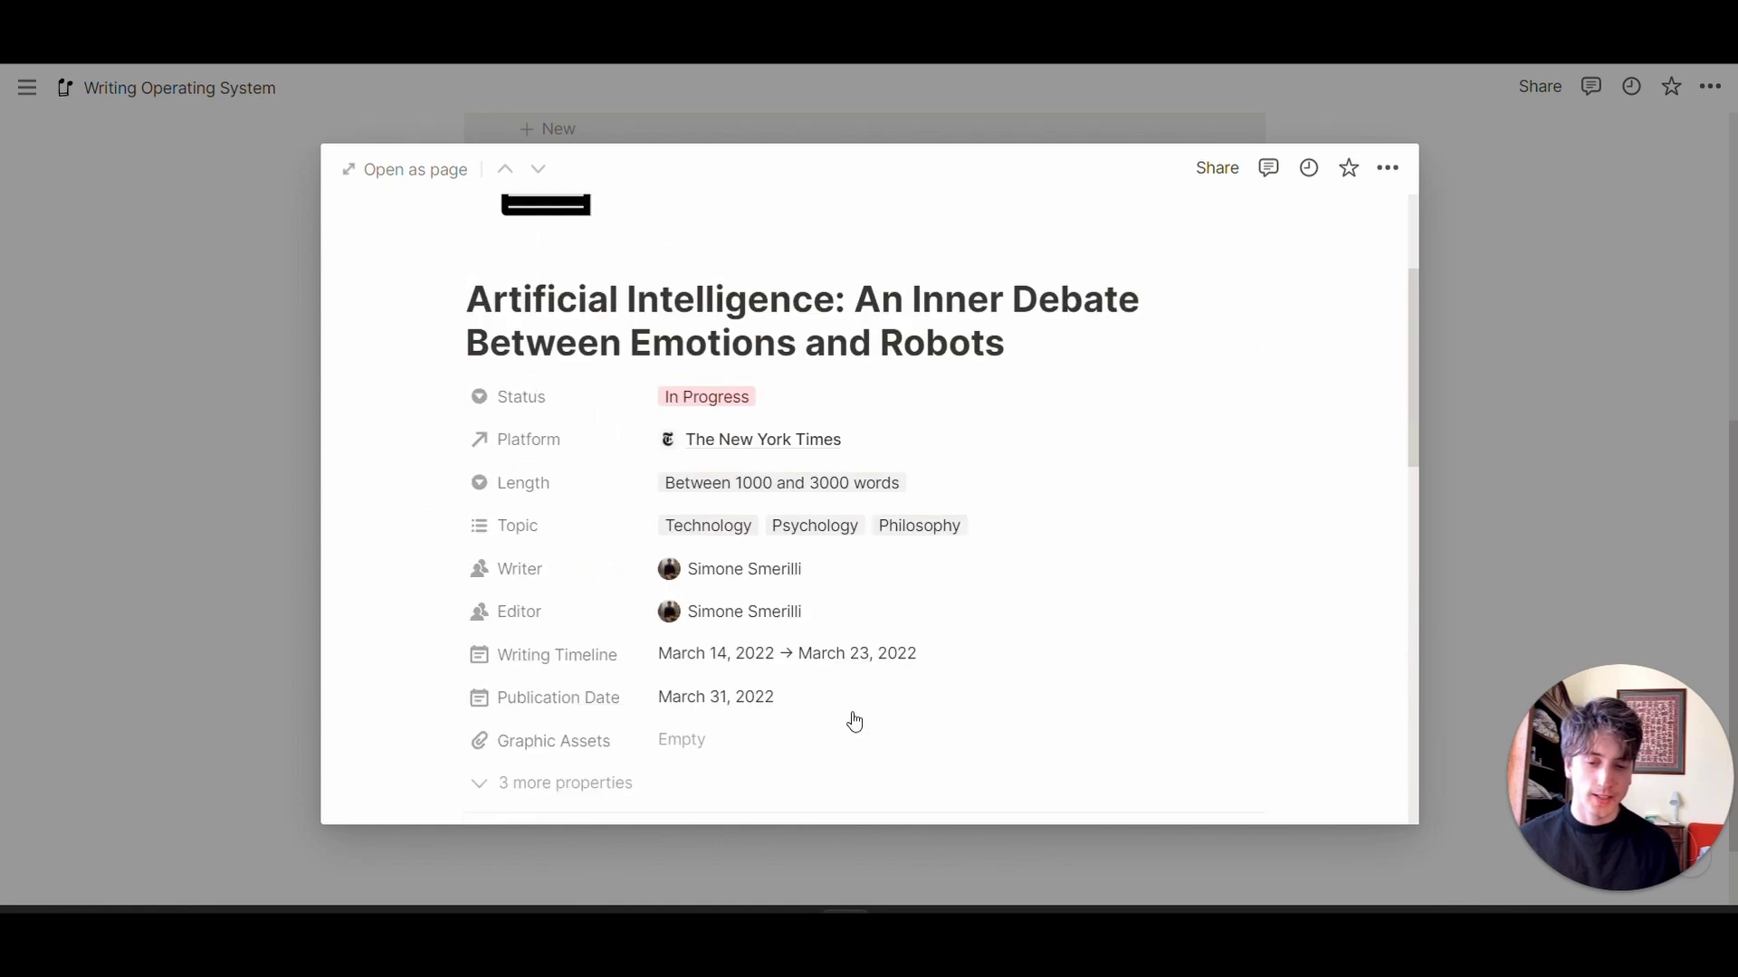
pyautogui.click(838, 516)
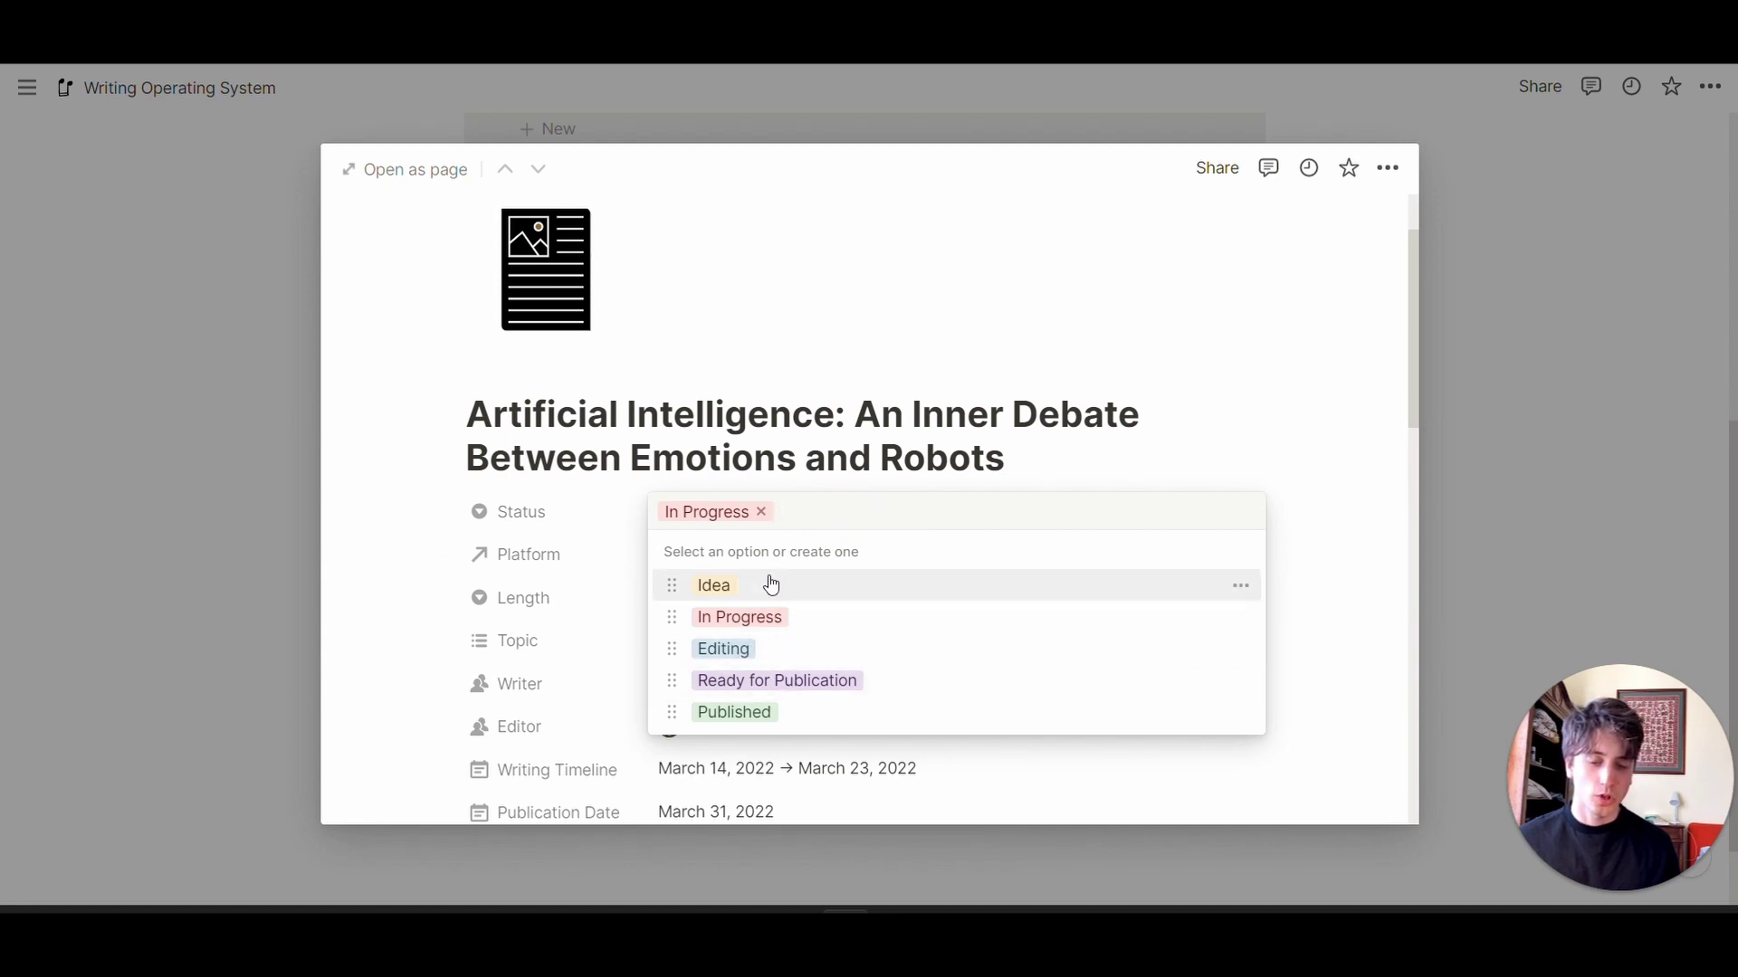
pyautogui.click(556, 651)
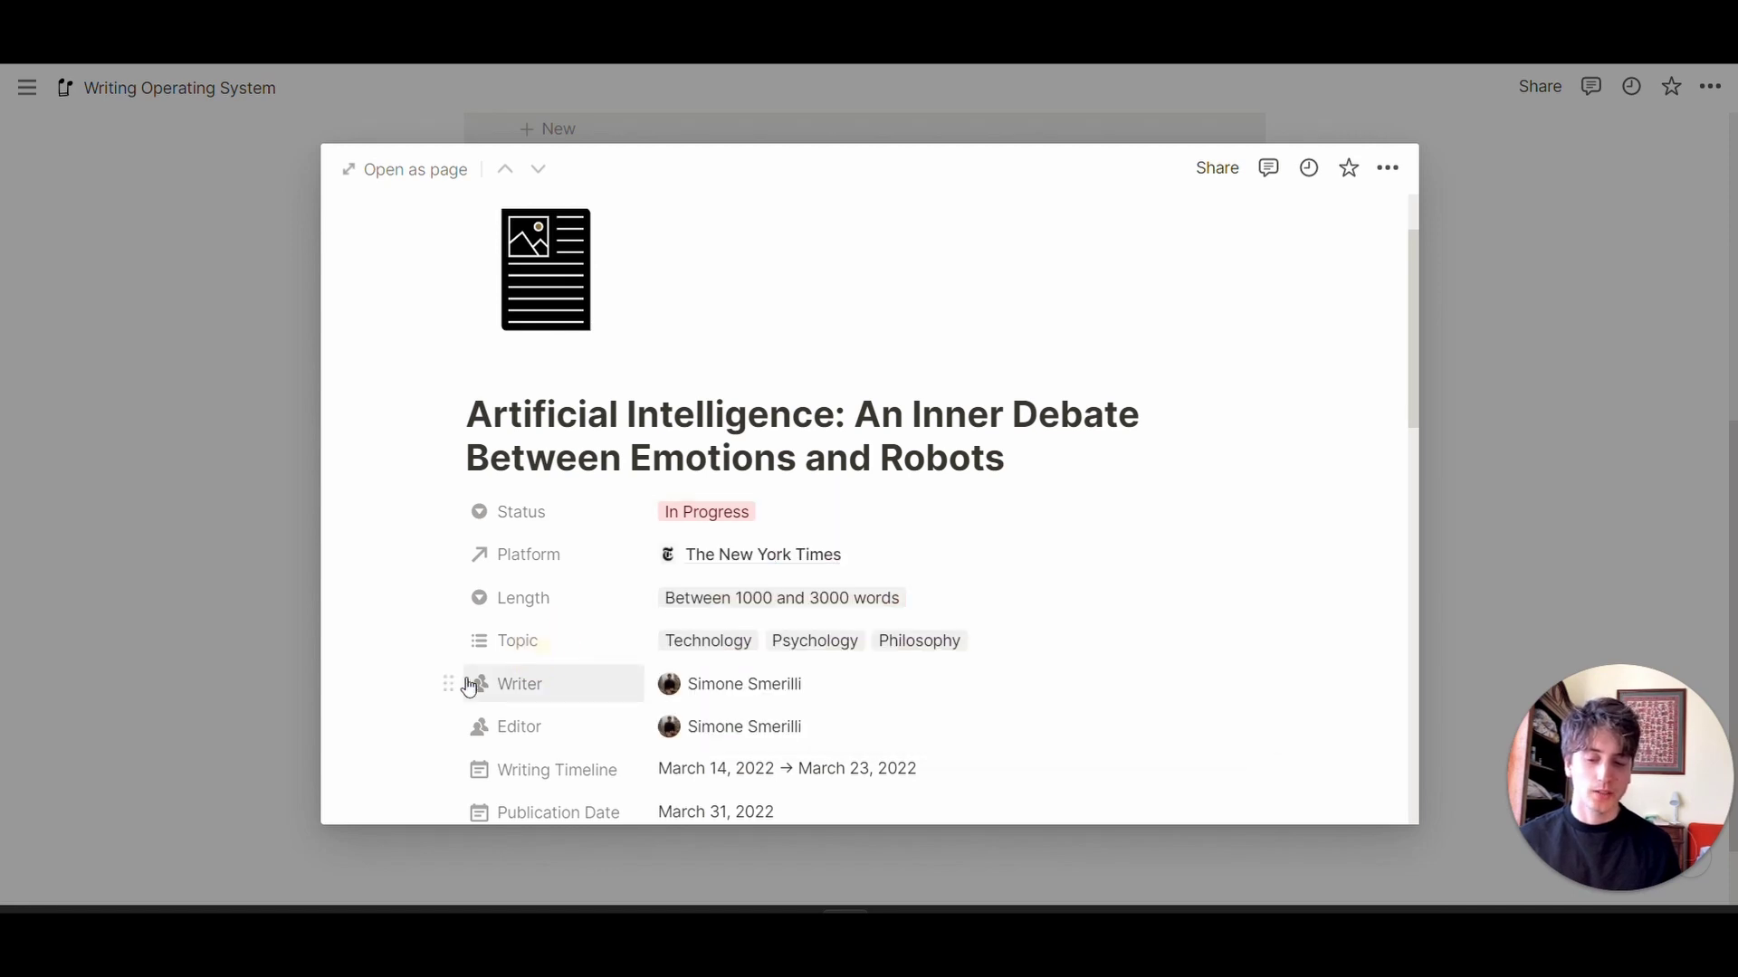
pyautogui.click(215, 653)
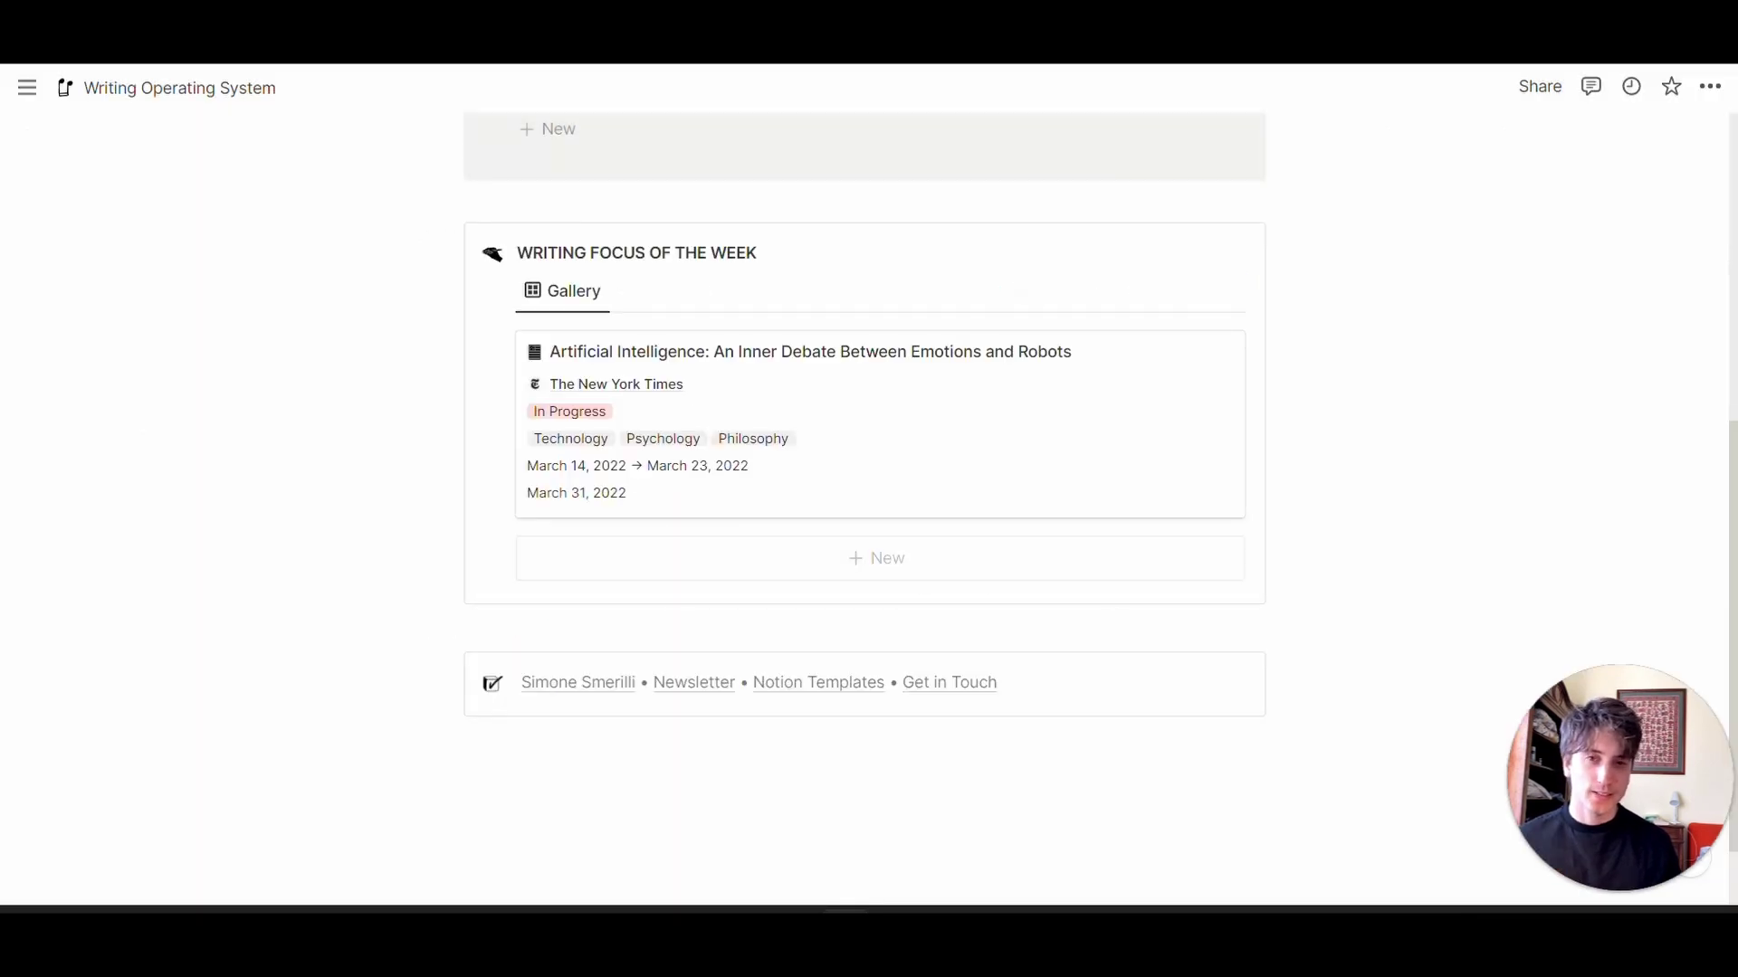
pyautogui.scroll(5, 864, 489)
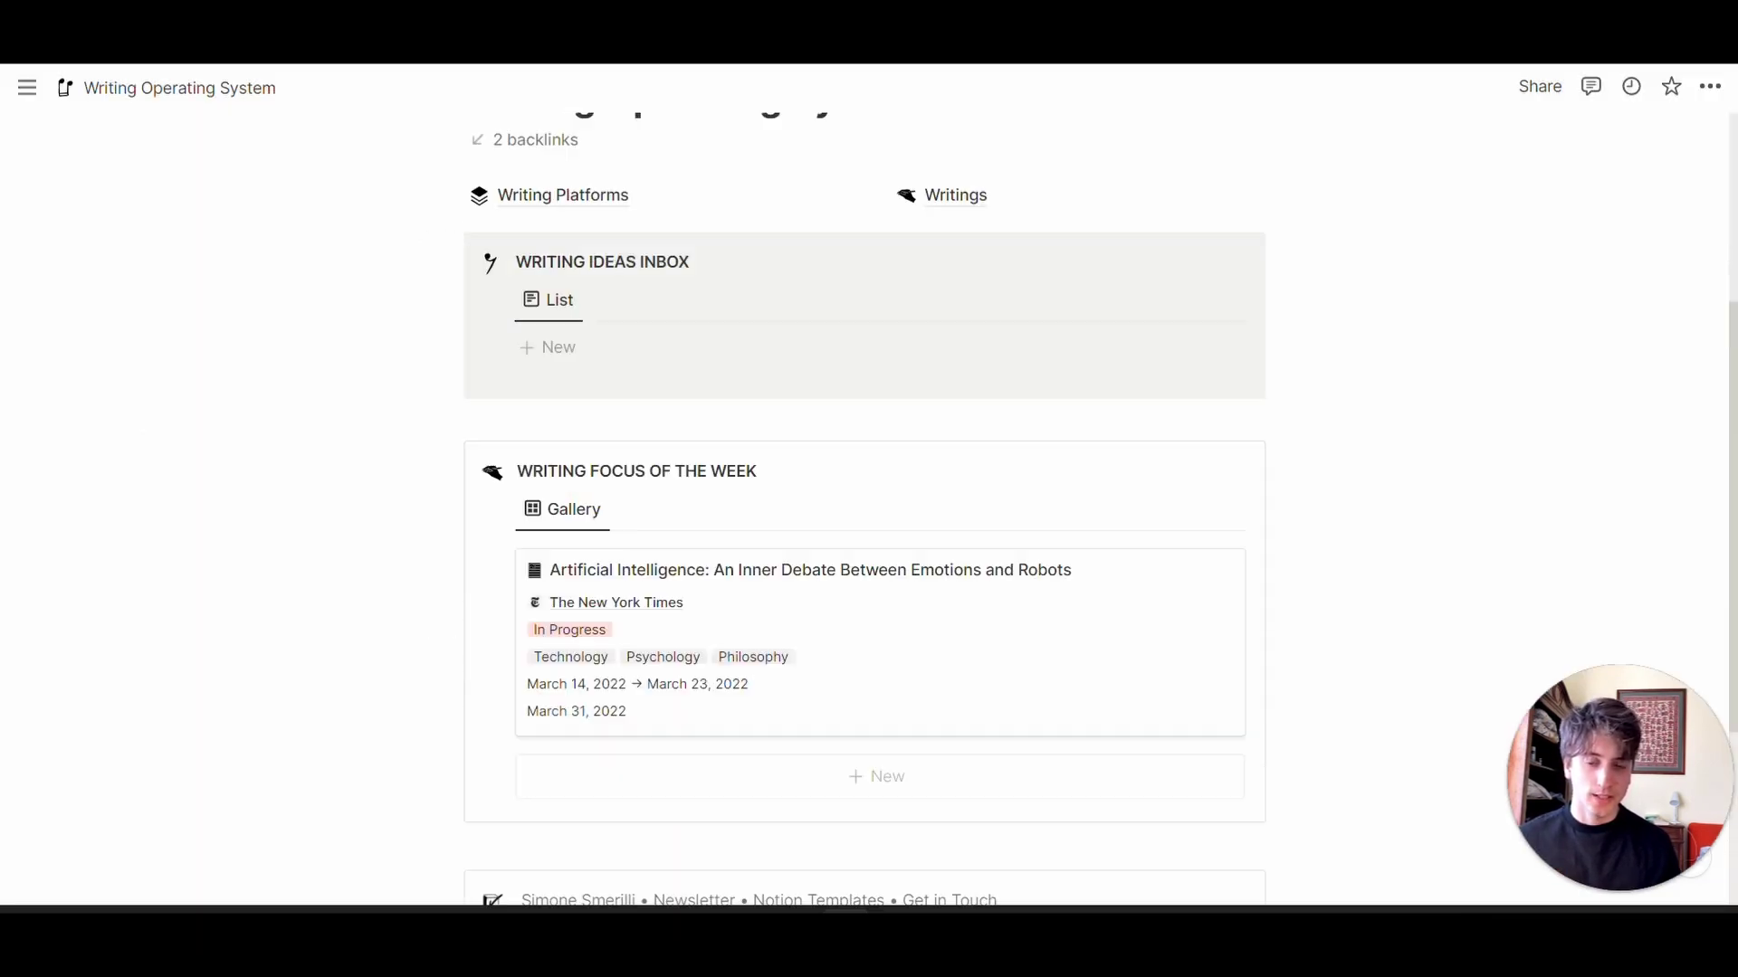
pyautogui.scroll(-1, 864, 488)
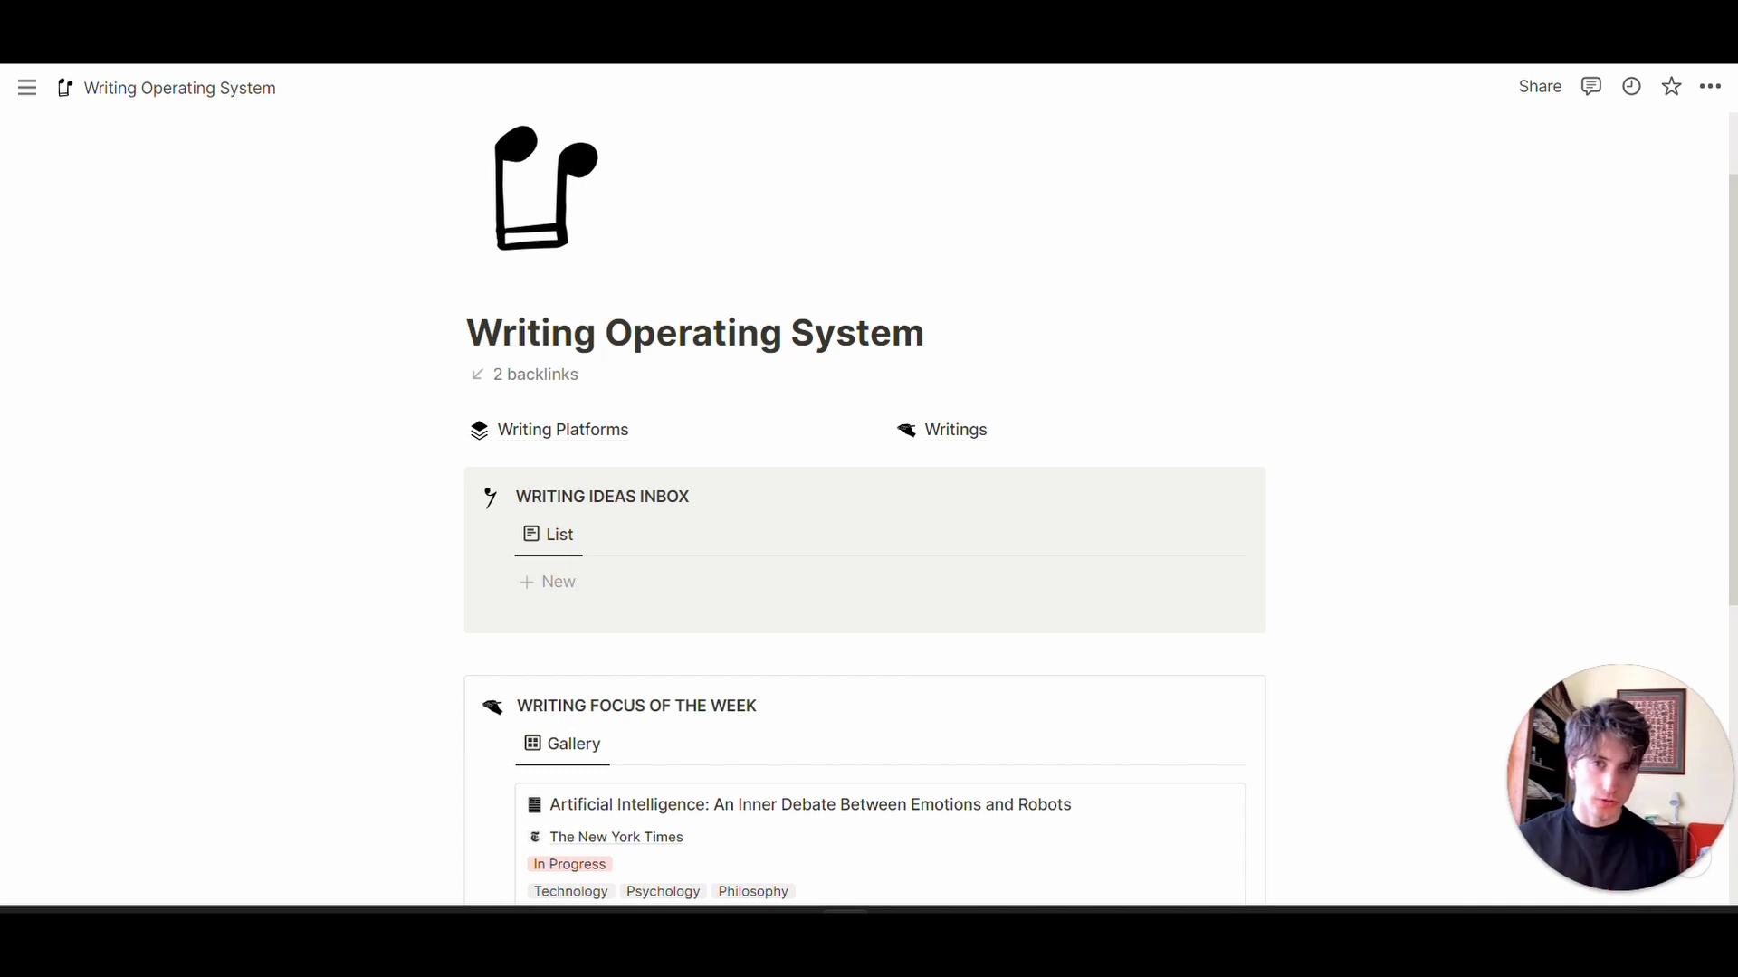
pyautogui.click(1419, 524)
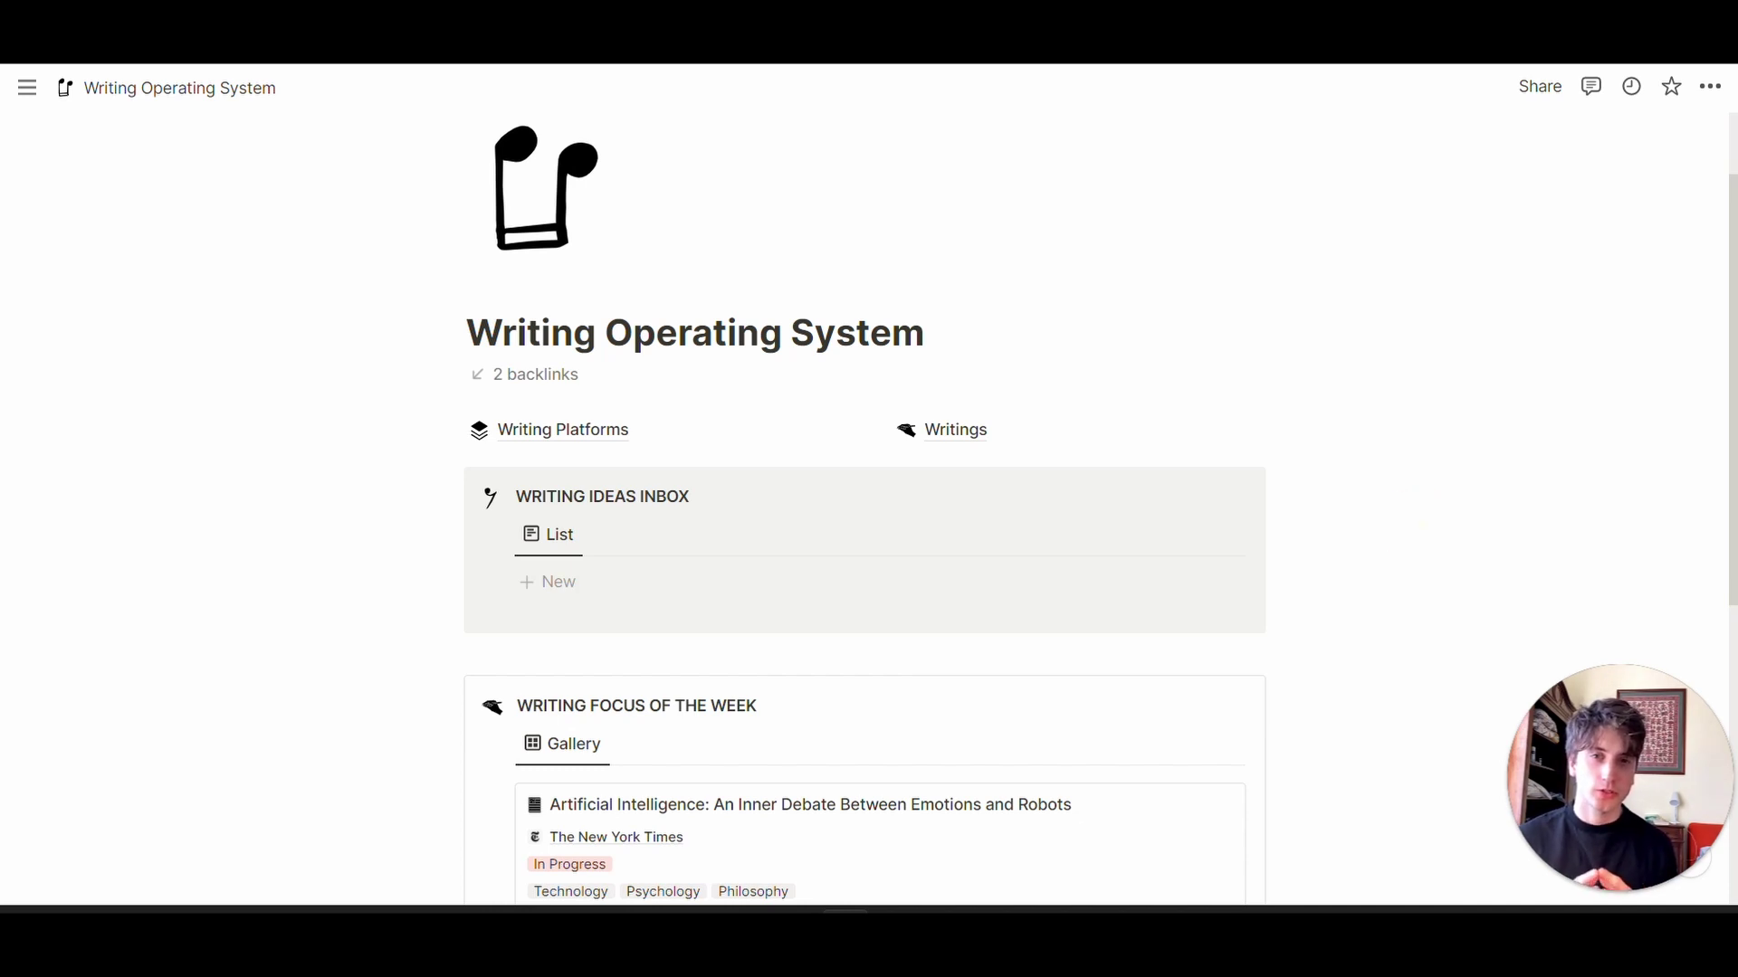